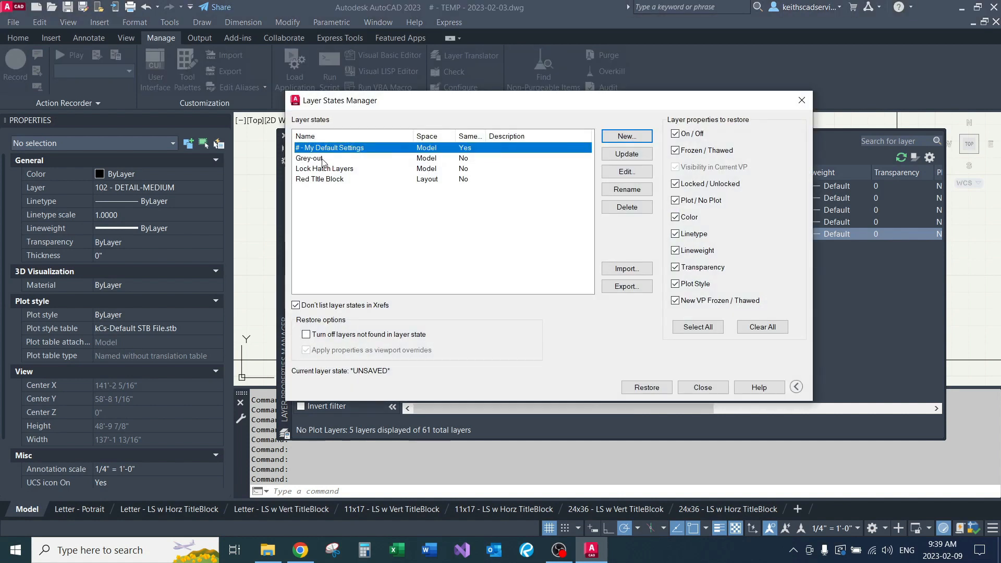
# Look through the Grey-out, Lock Hatch Layers and Red Title Block layer states and close the Layer States Manager.
pyautogui.click(322, 159)
pyautogui.click(319, 168)
pyautogui.click(320, 179)
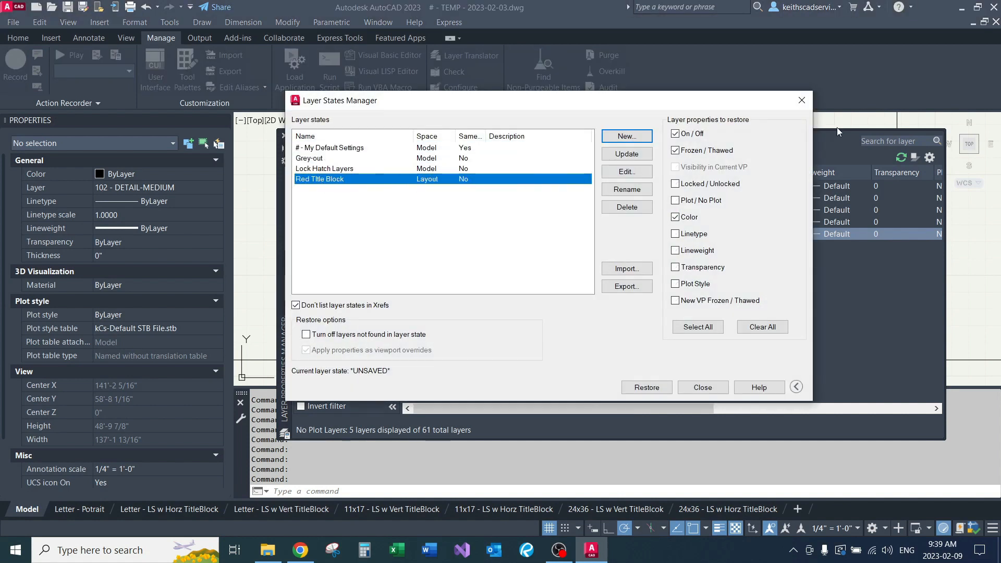
pyautogui.click(801, 100)
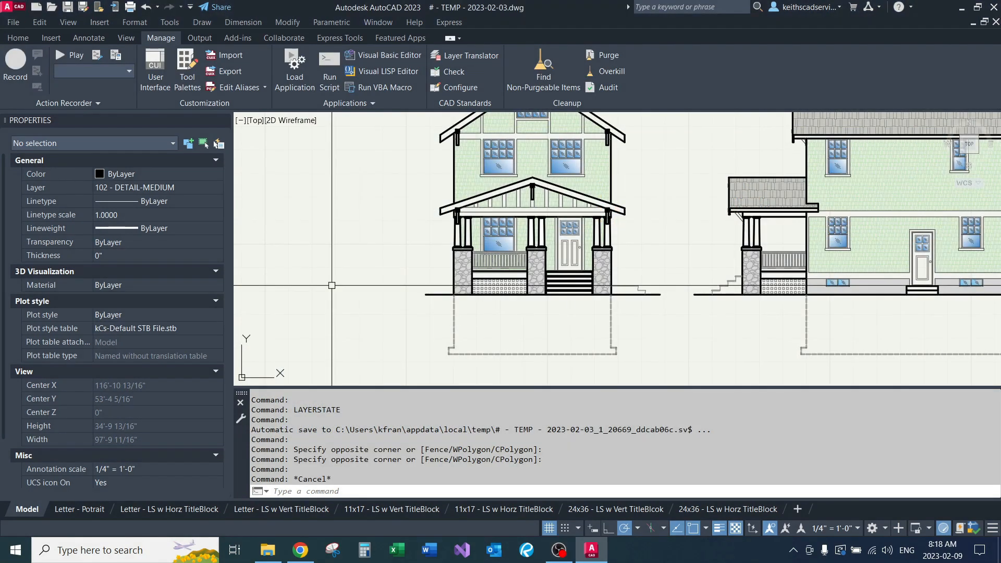
# Open the Layer Properties Manager and resize and reposition it over the drawing.
pyautogui.write('layer')
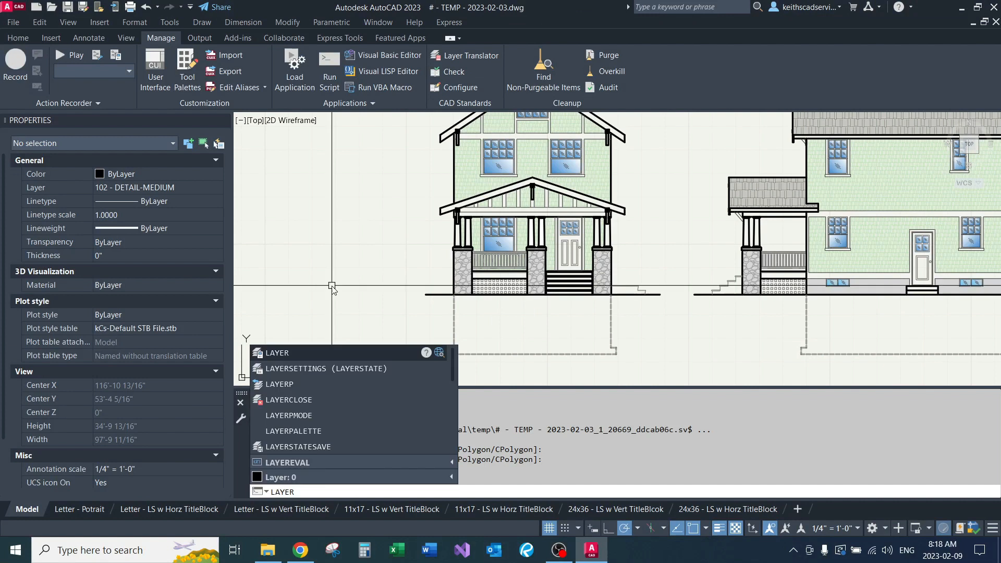
pyautogui.press('Return')
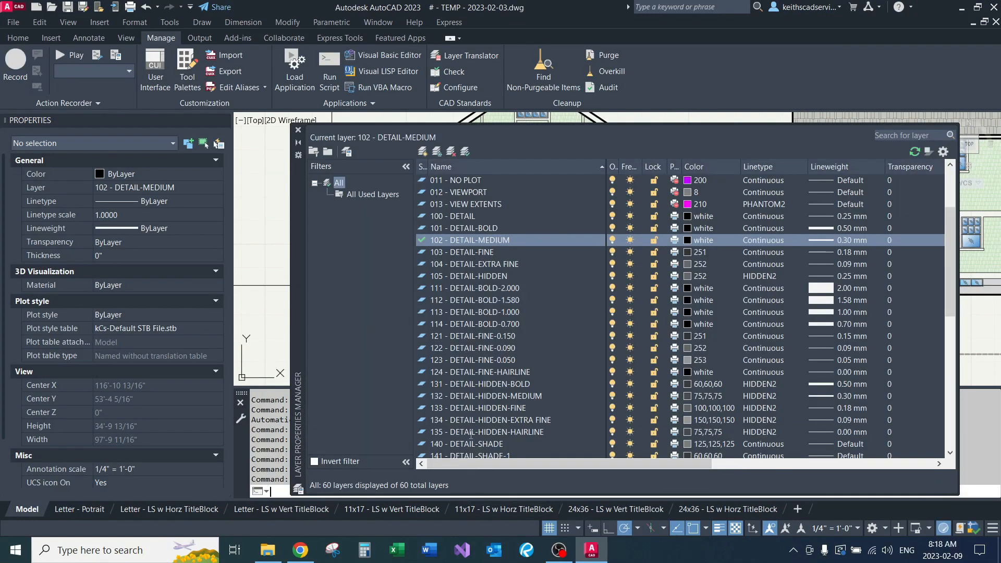
pyautogui.moveTo(475, 125); pyautogui.dragTo(474, 185)
pyautogui.moveTo(295, 256); pyautogui.dragTo(285, 218)
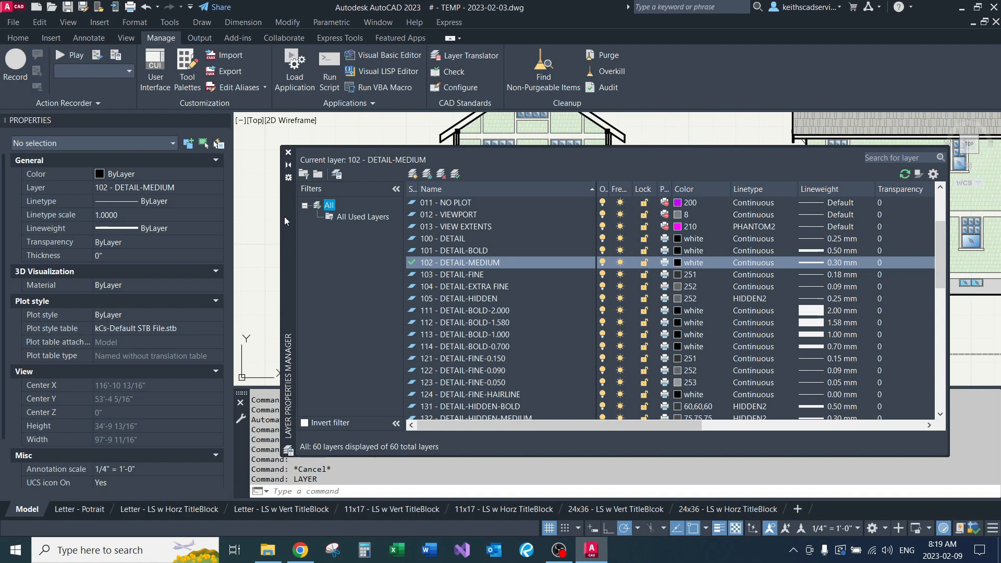
pyautogui.moveTo(283, 217); pyautogui.dragTo(284, 208)
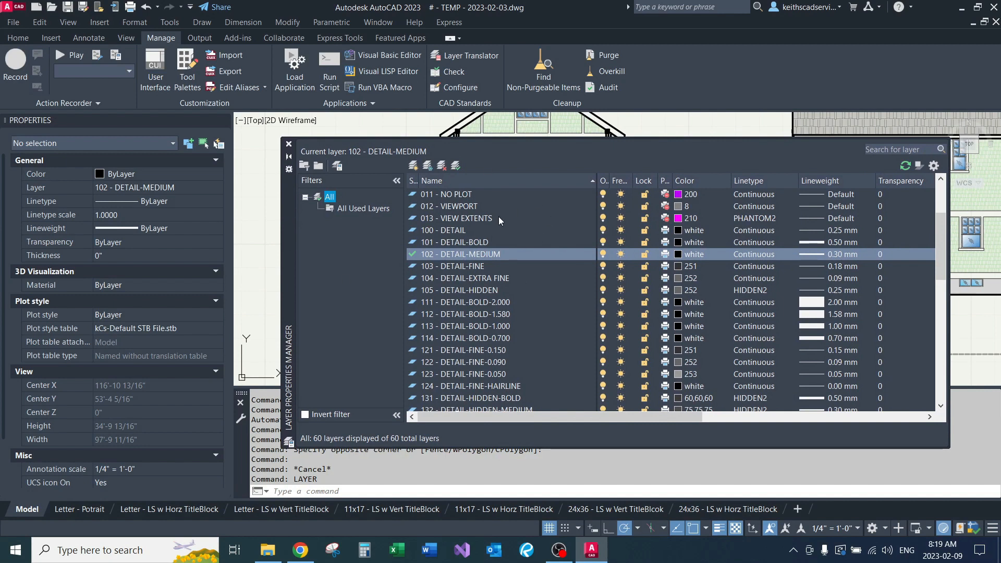
# View the Layer States Manager from within the Layer Properties Manager and close it again.
pyautogui.click(337, 165)
pyautogui.moveTo(590, 119); pyautogui.dragTo(405, 119)
pyautogui.click(801, 114)
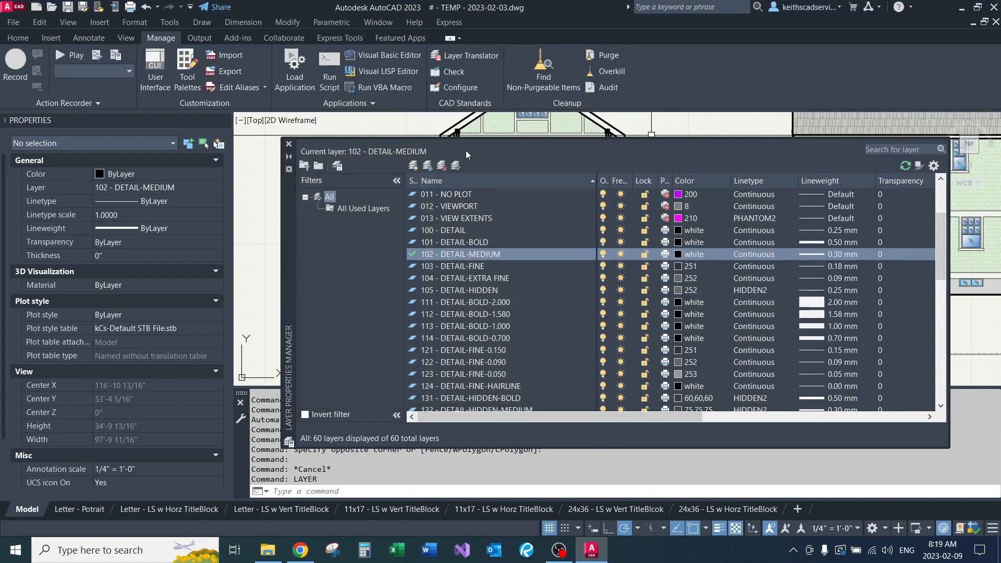
# Close the Layer Properties Manager and view the layer states list through the LAYERSTATE command before dismissing it.
pyautogui.click(288, 144)
pyautogui.write('LAYERstates')
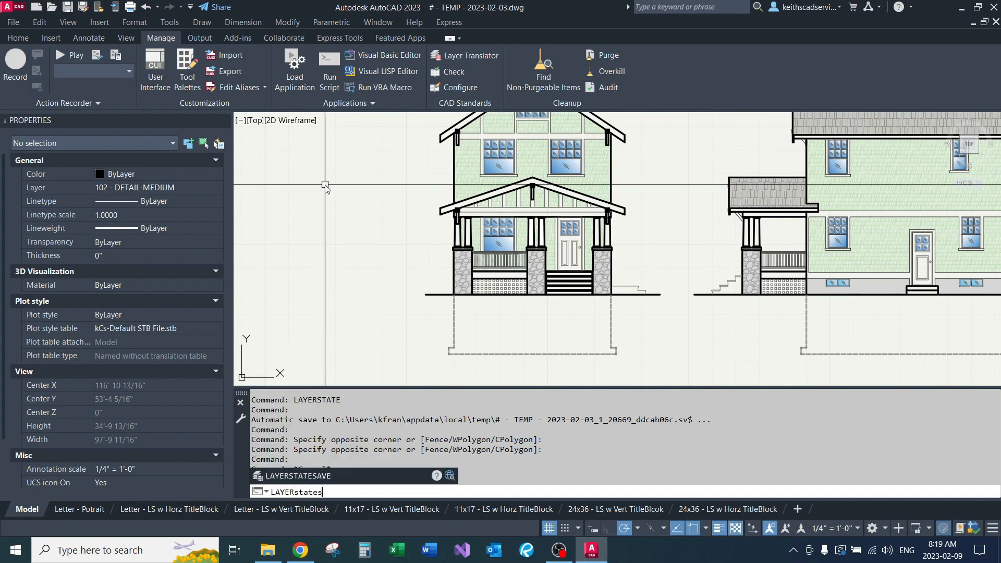
pyautogui.press('BackSpace')
pyautogui.press('BackSpace')
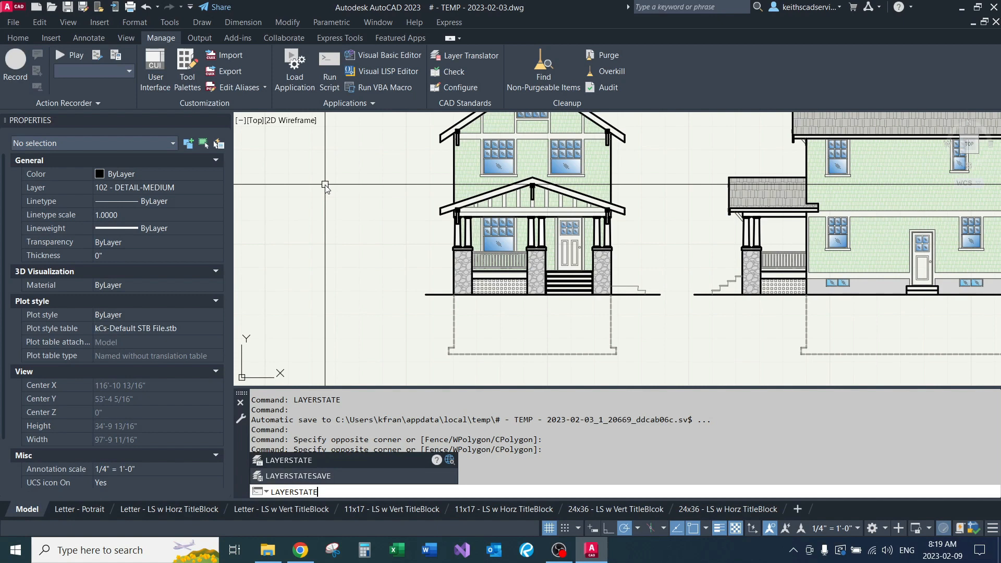
pyautogui.press('Return')
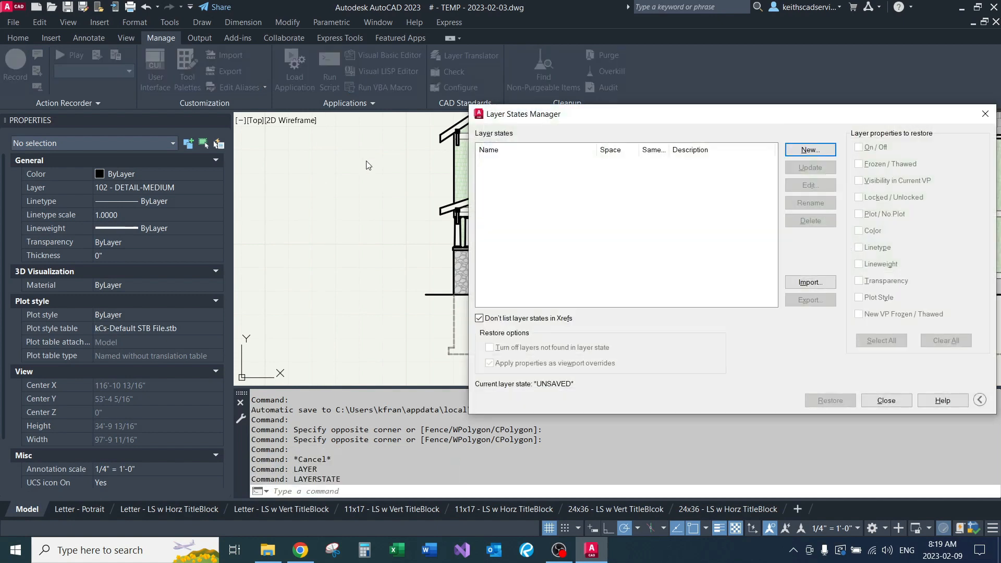
pyautogui.moveTo(763, 118); pyautogui.dragTo(577, 105)
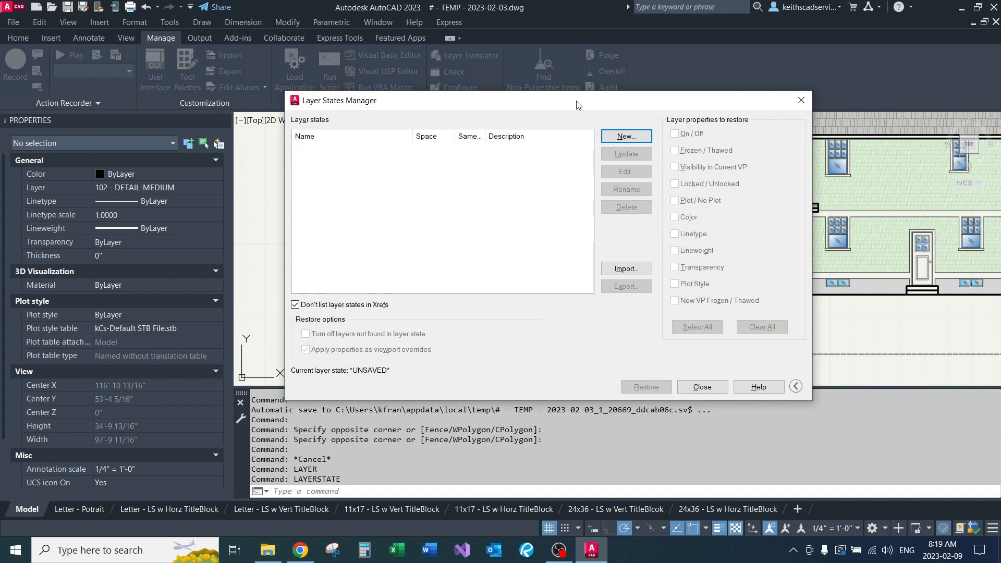
pyautogui.click(714, 386)
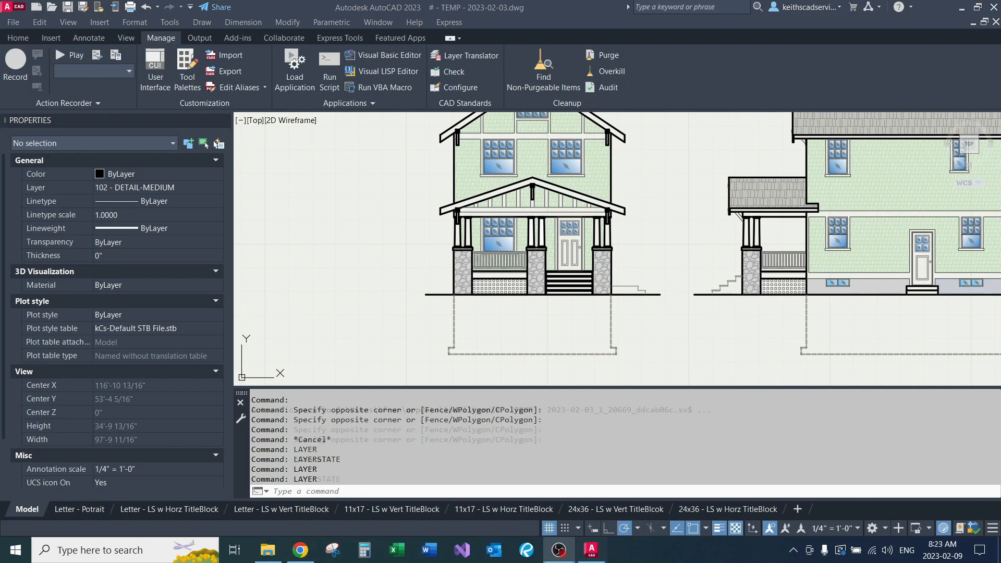
# Start a new layer property filter named "No Plot Layers" and widen its dialog and columns.
pyautogui.click(410, 318)
pyautogui.write('LAYER')
pyautogui.press('Return')
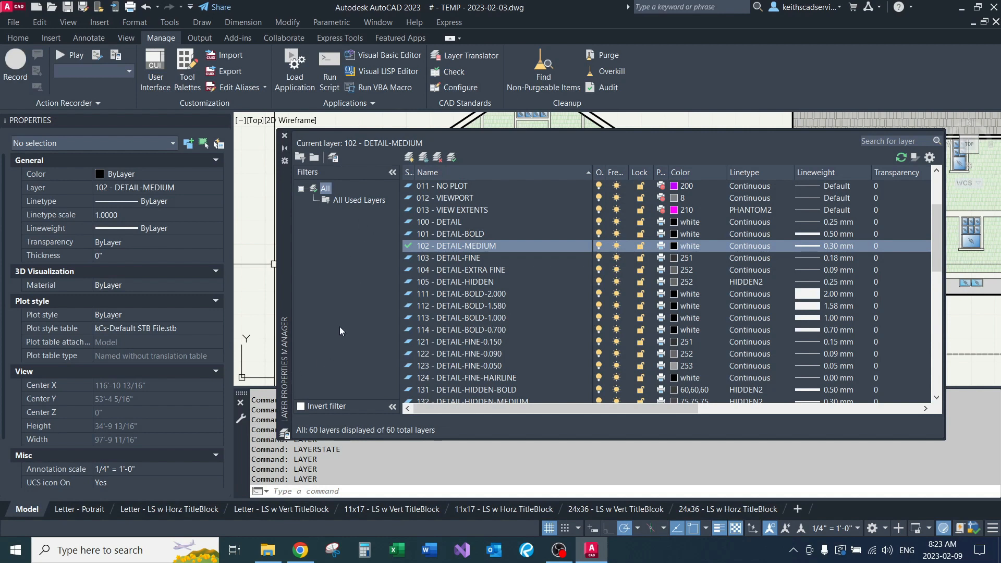
pyautogui.click(302, 158)
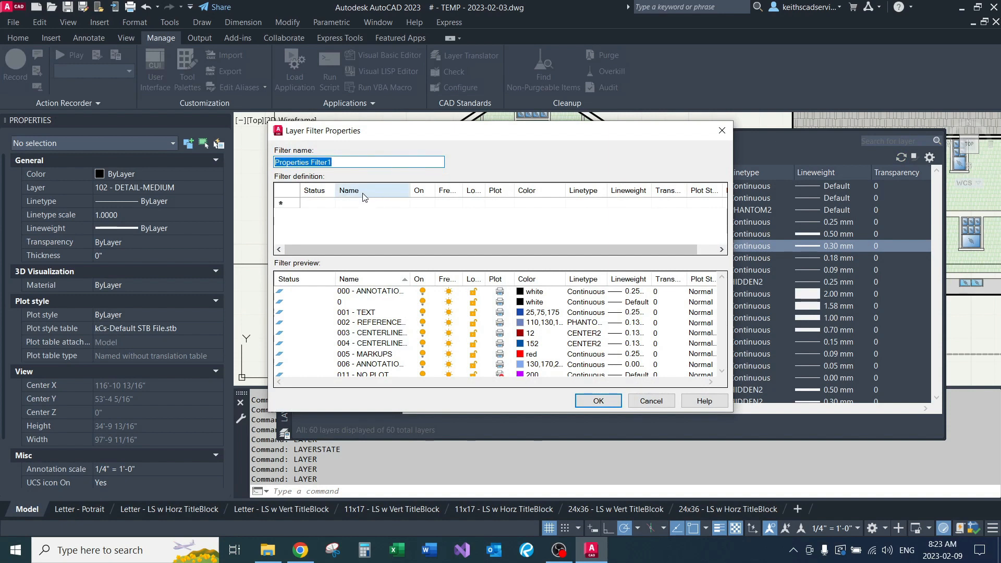
pyautogui.write('No Plot Layers')
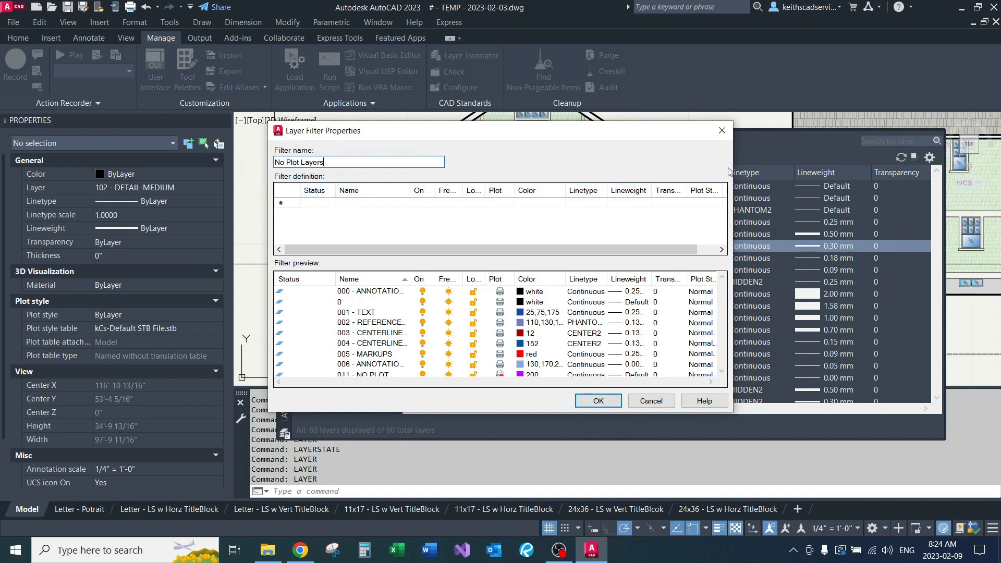
pyautogui.moveTo(736, 154); pyautogui.dragTo(812, 158)
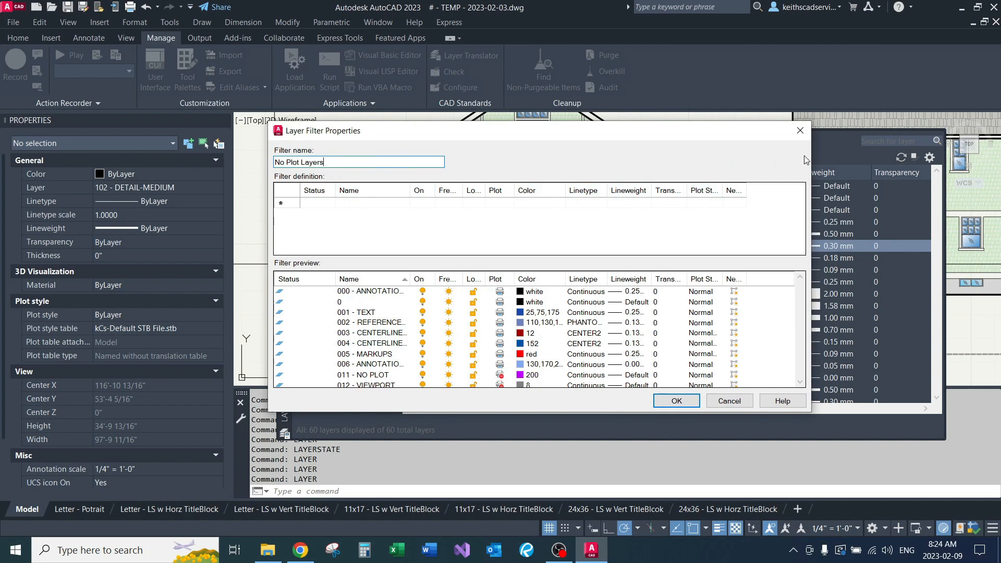
pyautogui.moveTo(722, 191)
pyautogui.mouseDown()
pyautogui.moveTo(743, 191)
pyautogui.moveTo(697, 189)
pyautogui.moveTo(709, 185)
pyautogui.mouseUp()
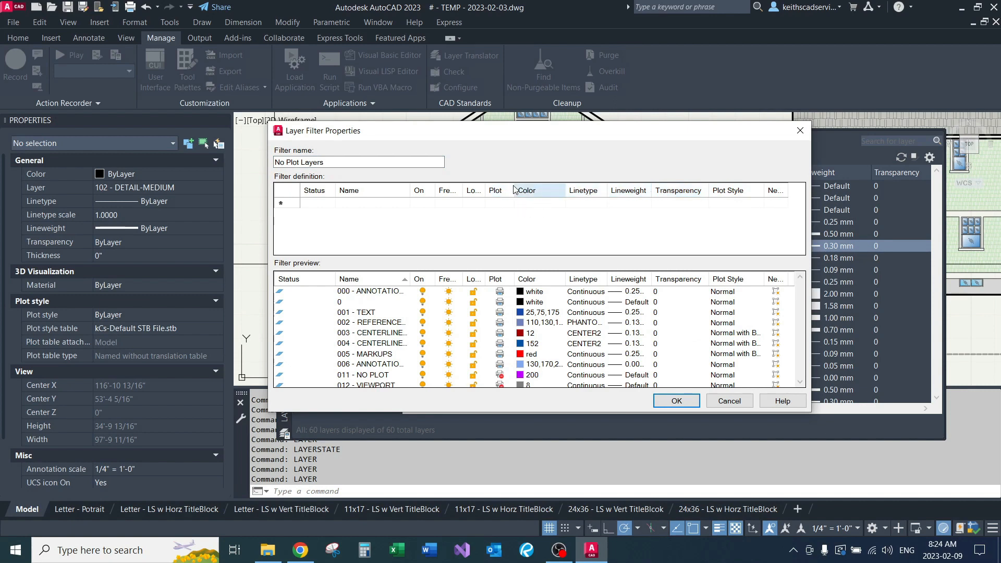
# Define the No Plot Layers filter to include only non-plotting layers and save it.
pyautogui.click(501, 203)
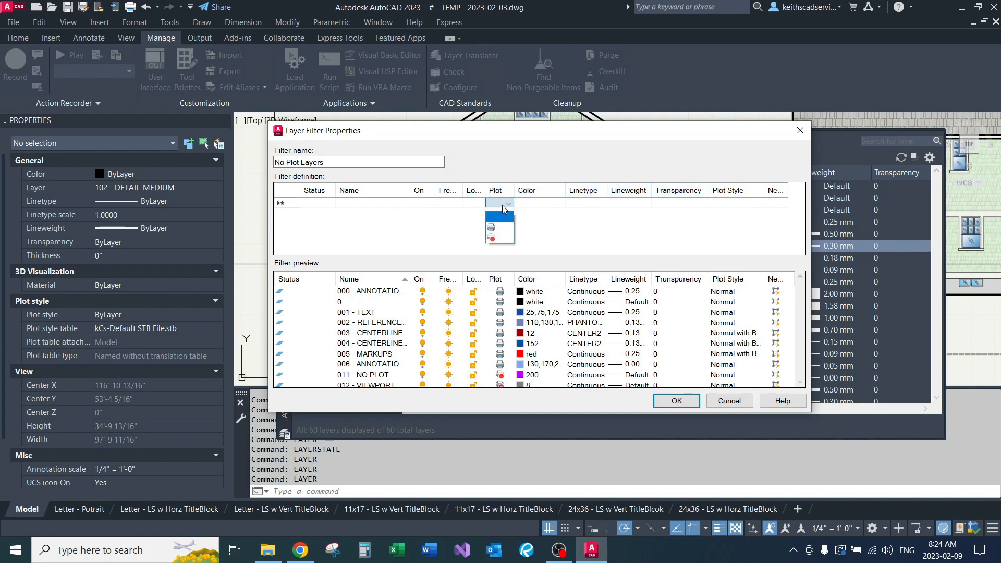
pyautogui.click(499, 239)
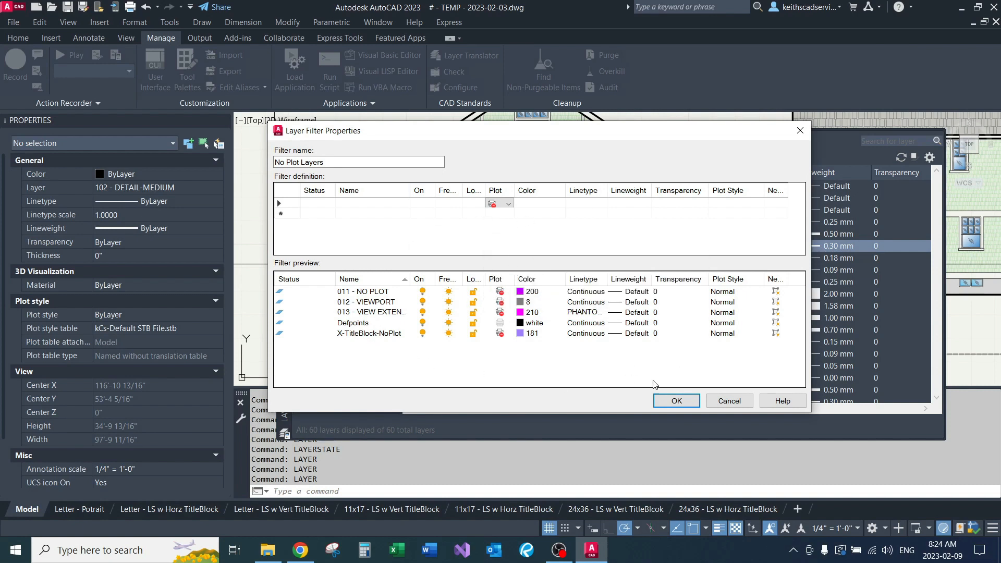
pyautogui.click(670, 400)
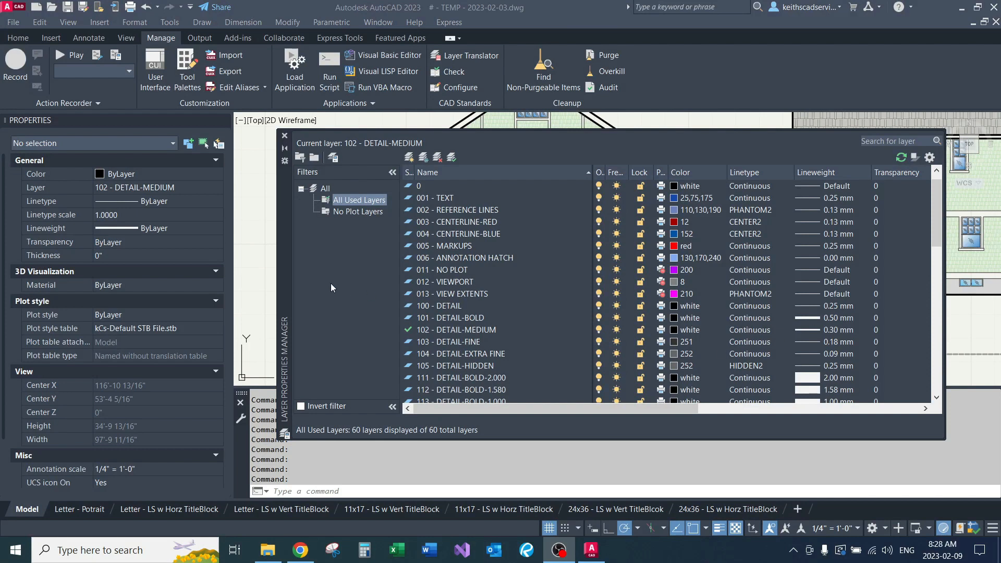
# Create a new layer group filter named "Hatches".
pyautogui.click(355, 273)
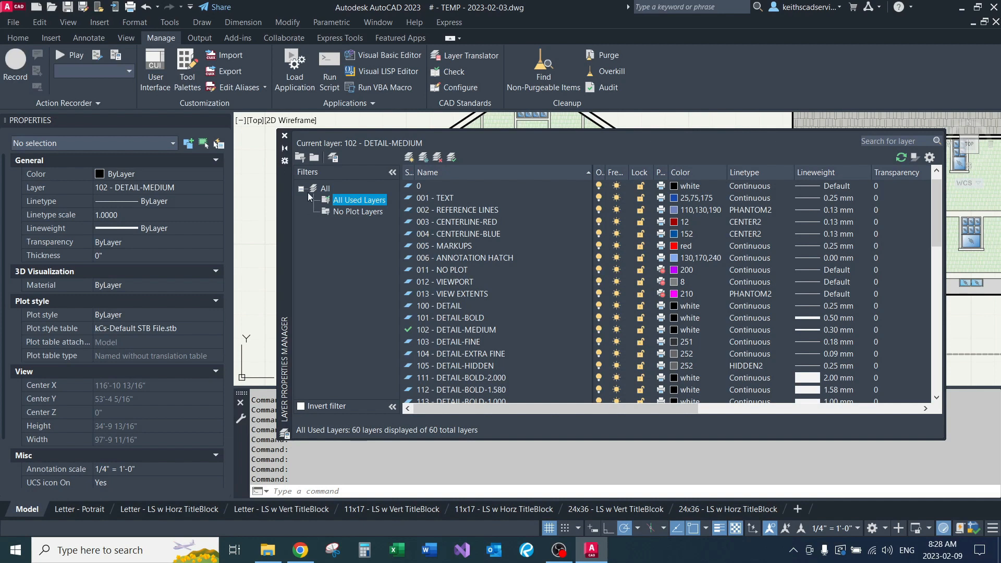
pyautogui.click(319, 157)
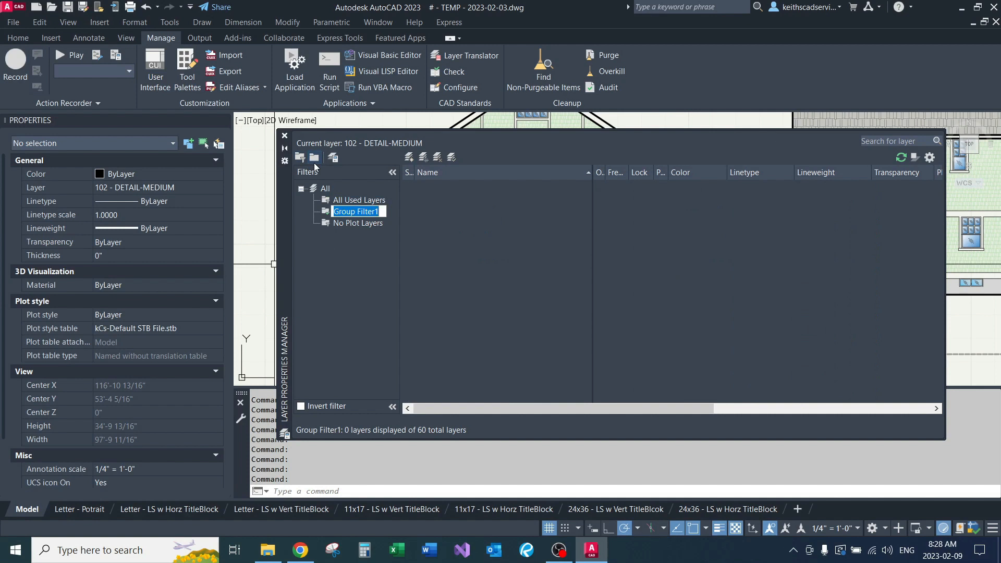
pyautogui.write('Hatchse')
pyautogui.press('BackSpace')
pyautogui.press('BackSpace')
pyautogui.write('es')
pyautogui.press('Return')
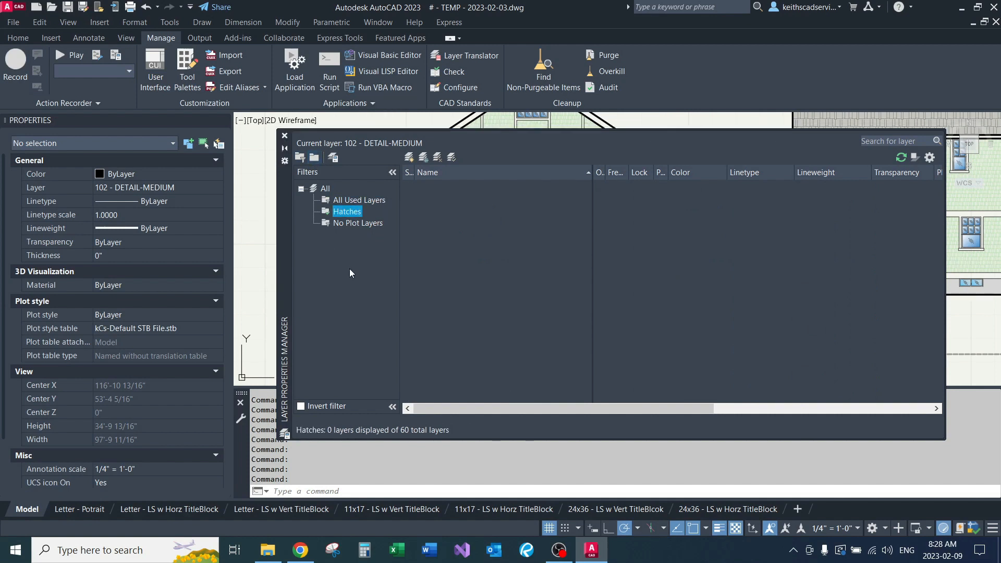
# Add the layers from 140 - DETAIL-SHADE through 155 - DETAIL-HATCH-5 to the Hatches group filter and display that group.
pyautogui.click(351, 199)
pyautogui.scroll(-6, 521, 243)
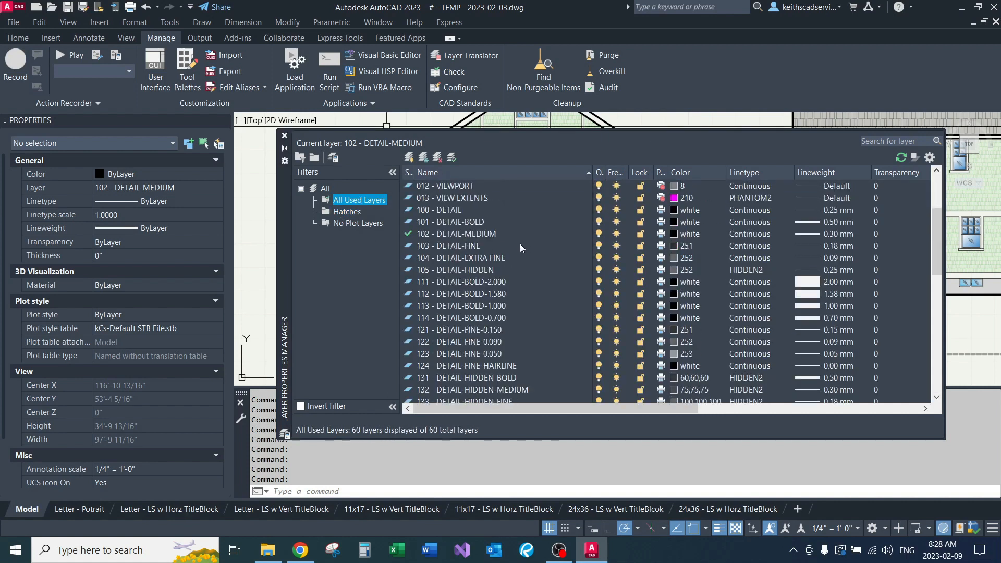
pyautogui.scroll(-1, 490, 268)
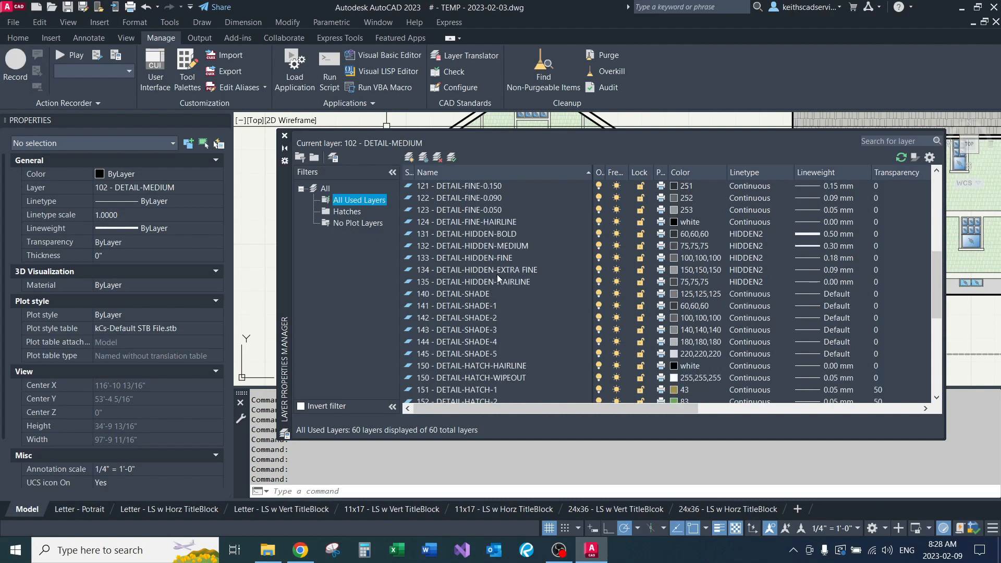
pyautogui.click(479, 295)
pyautogui.scroll(-3, 481, 297)
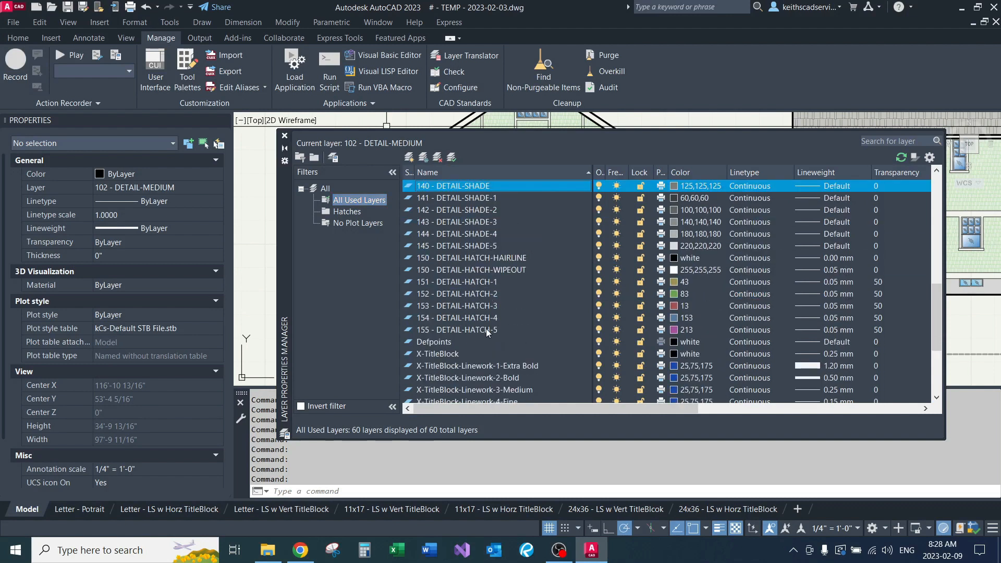
pyautogui.keyDown('shift'); pyautogui.click(486, 329); pyautogui.keyUp('shift')
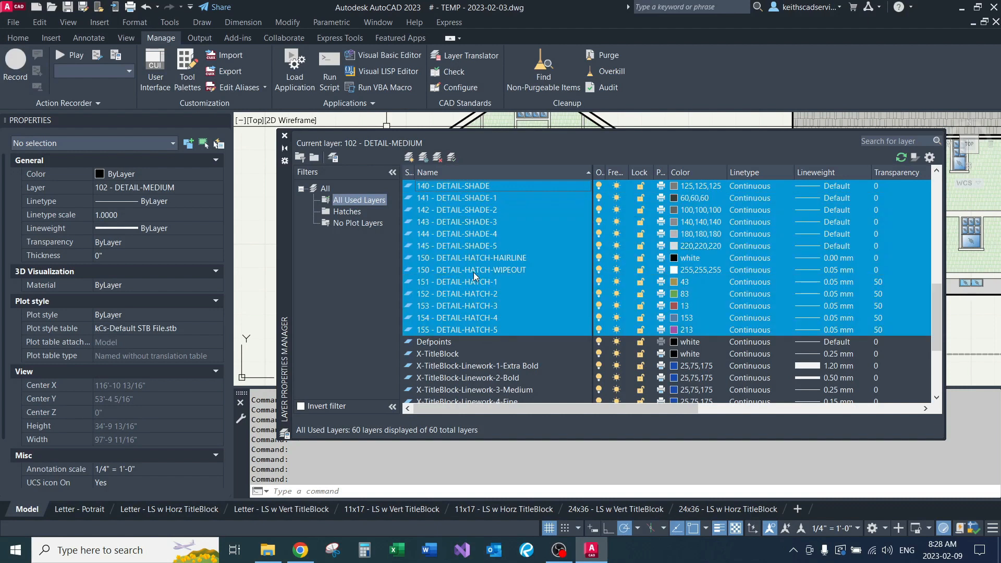
pyautogui.scroll(2, 474, 276)
pyautogui.scroll(-2, 474, 277)
pyautogui.scroll(1, 479, 292)
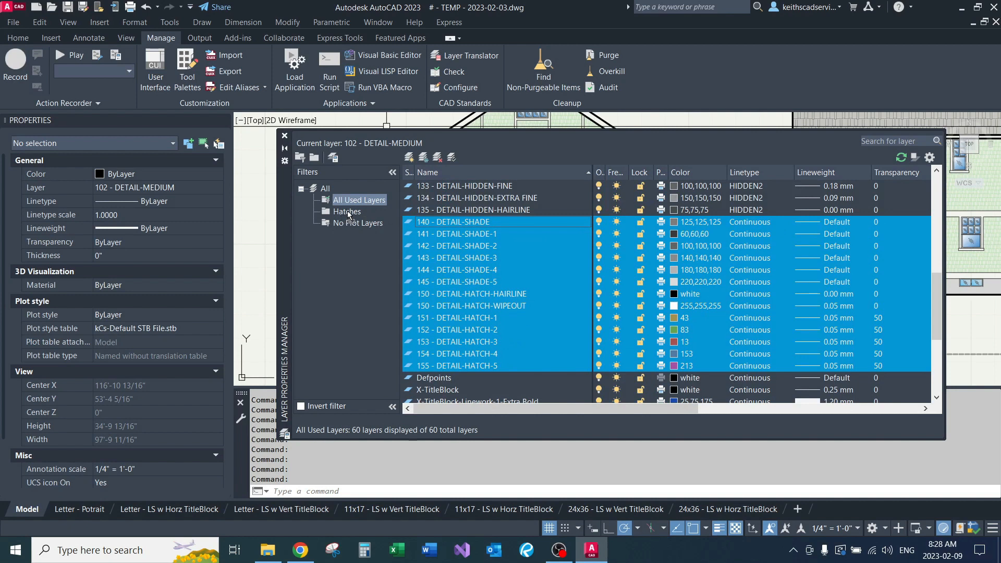
pyautogui.click(348, 213)
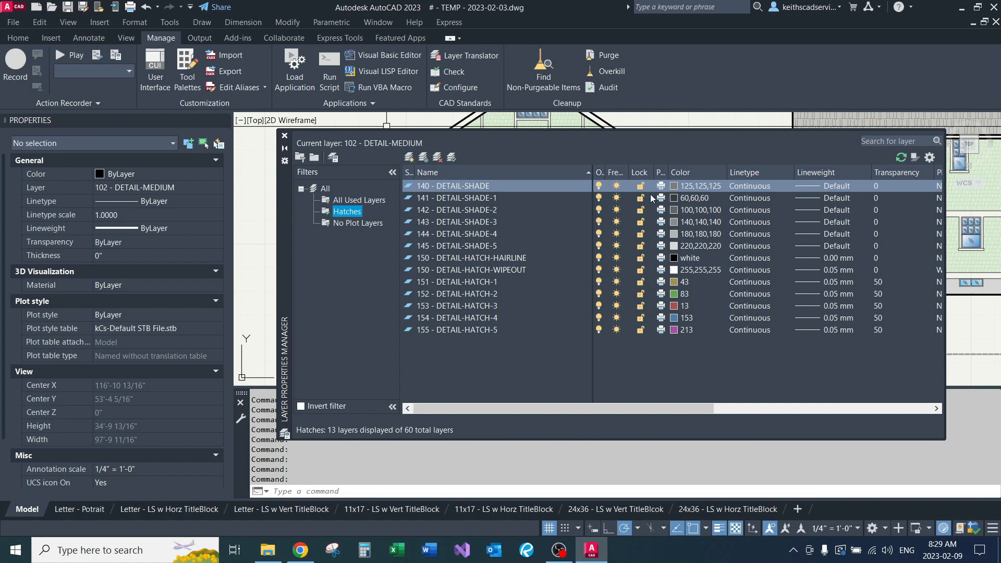
# Lock and unlock all layers in the Hatches group together, and switch them all off and back on.
pyautogui.click(465, 185)
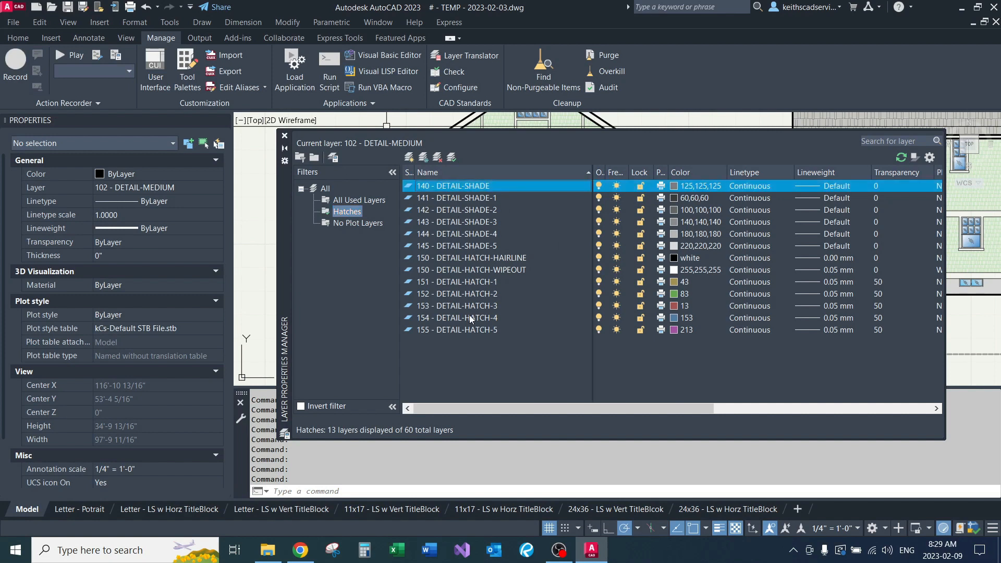
pyautogui.keyDown('shift'); pyautogui.click(472, 330); pyautogui.keyUp('shift')
pyautogui.click(640, 329)
pyautogui.click(640, 329)
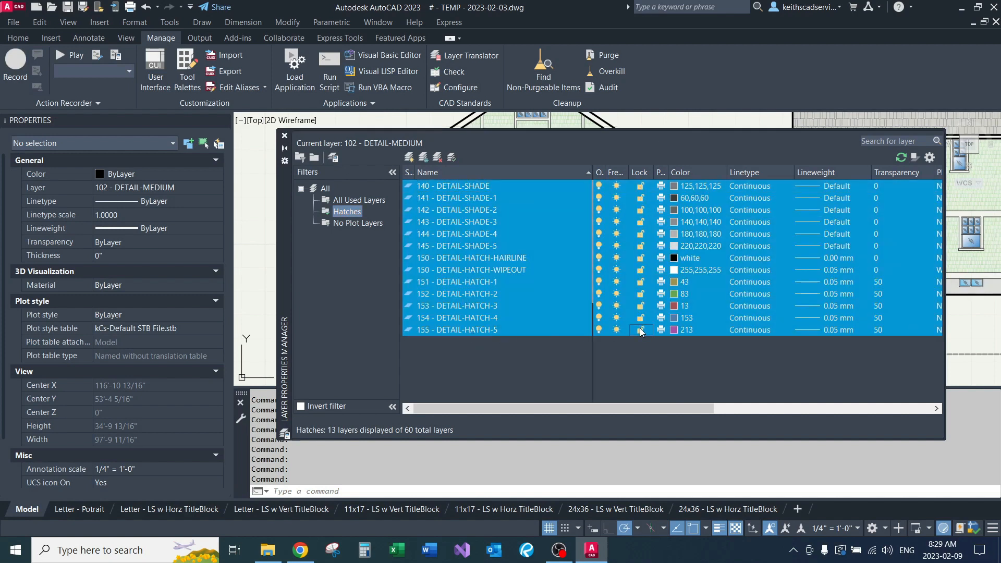
pyautogui.click(599, 186)
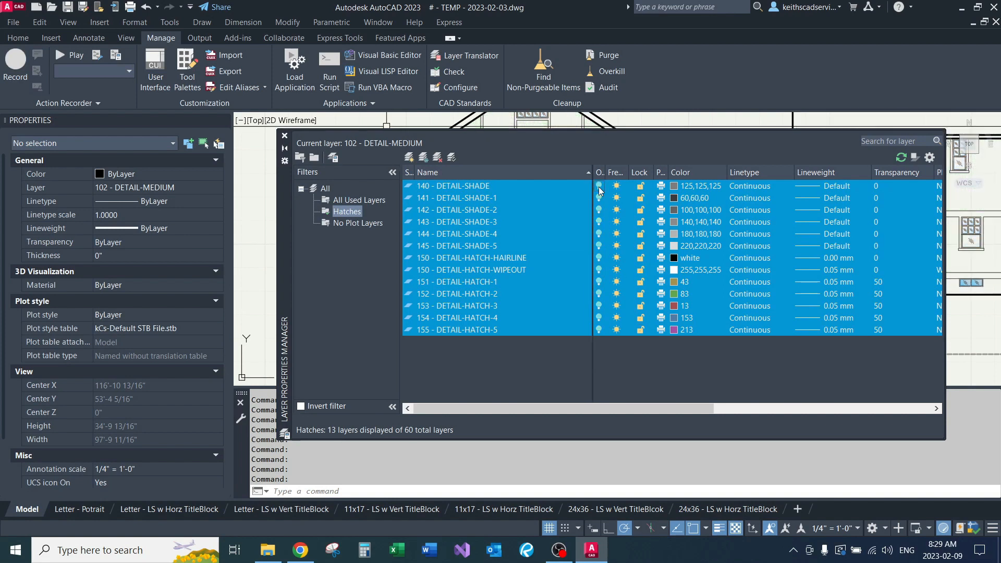
pyautogui.click(599, 187)
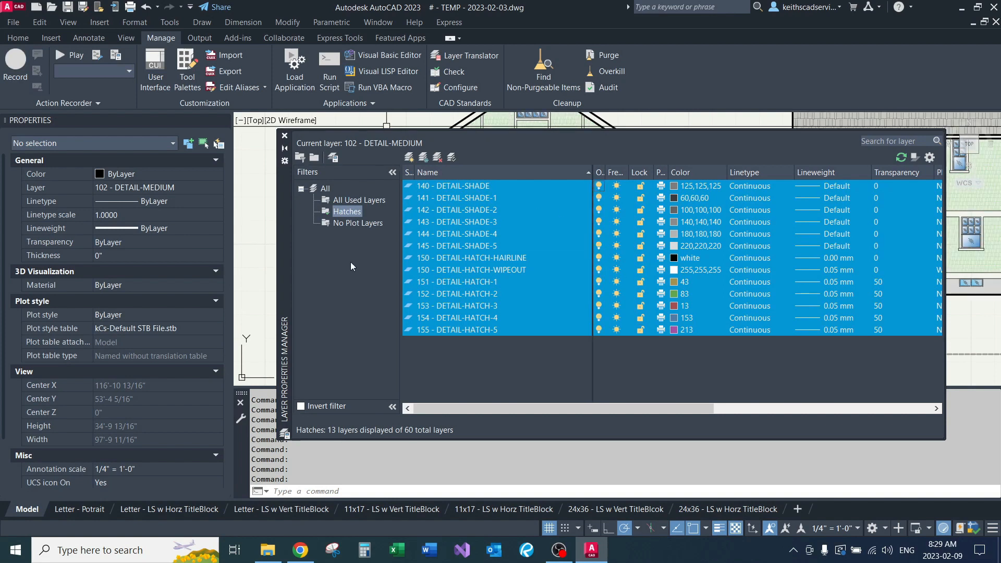
pyautogui.click(365, 262)
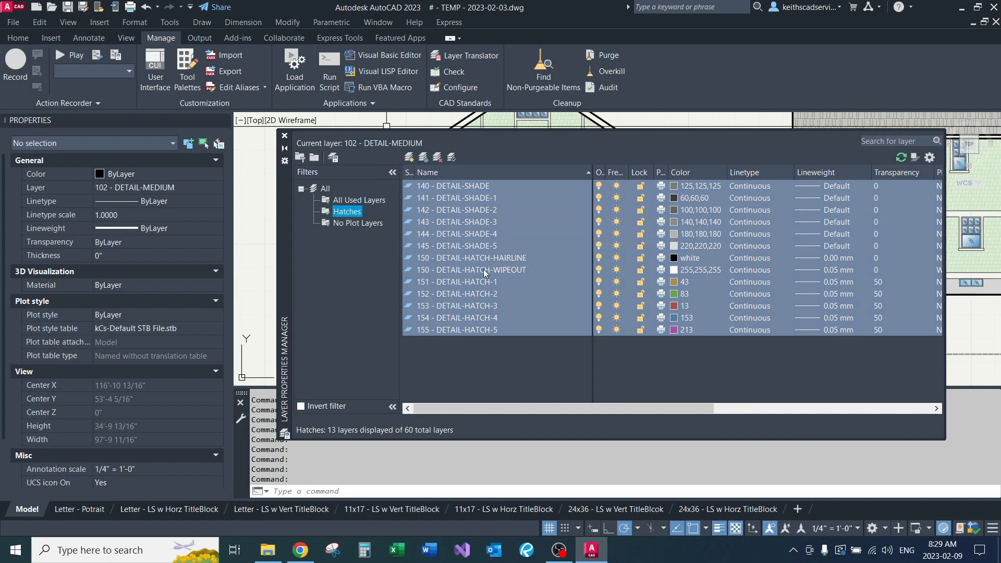
pyautogui.click(461, 259)
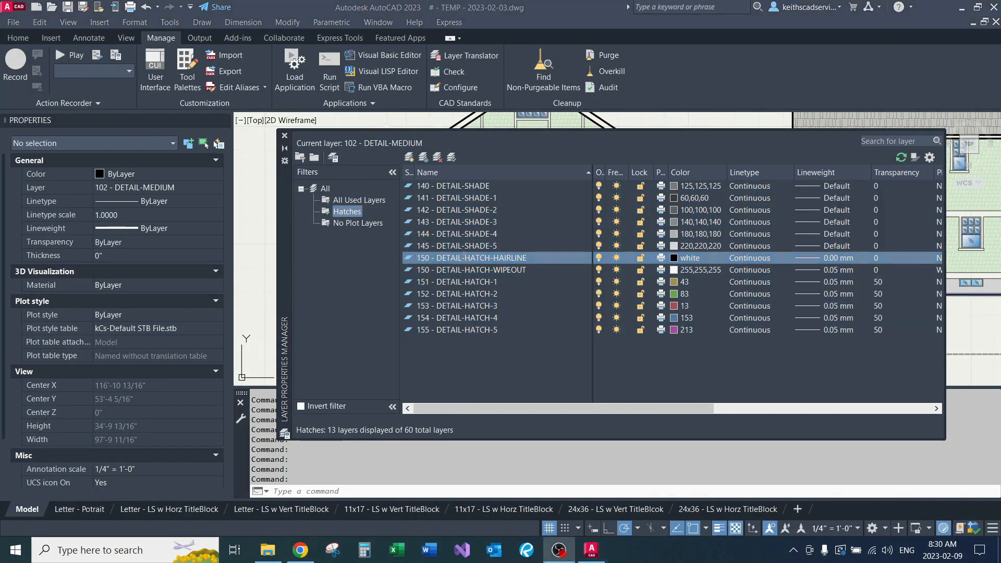
# Remove the layers from 140 - DETAIL-SHADE through 145 - DETAIL-SHADE-5 from the Hatches group filter.
pyautogui.click(449, 187)
pyautogui.keyDown('shift'); pyautogui.click(468, 246); pyautogui.keyUp('shift')
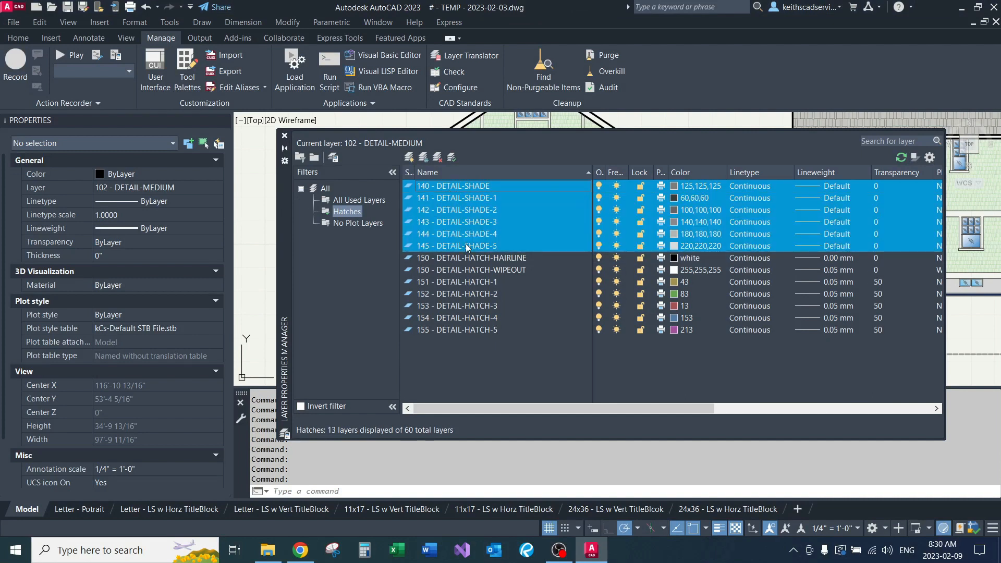
pyautogui.rightClick(468, 247)
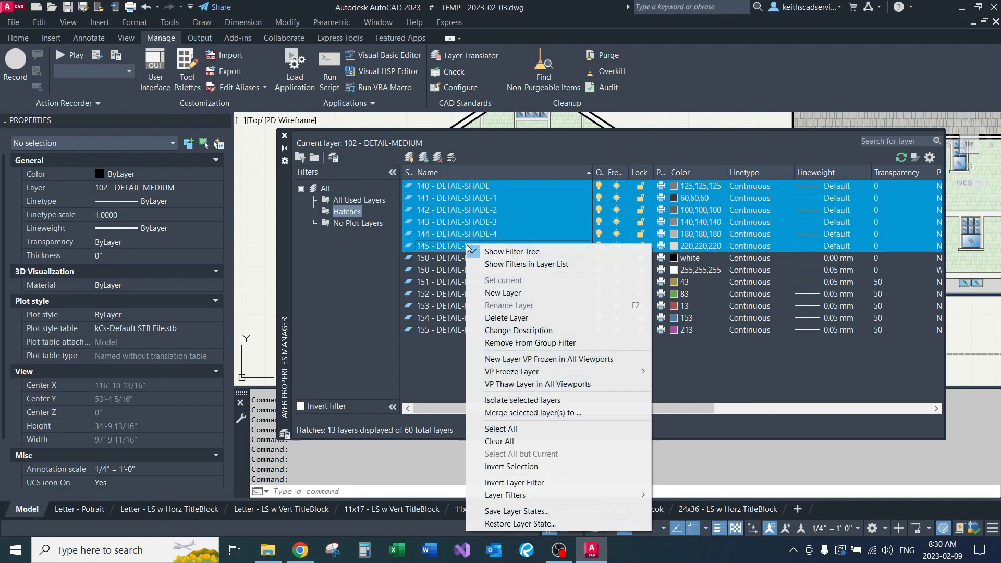
pyautogui.click(533, 342)
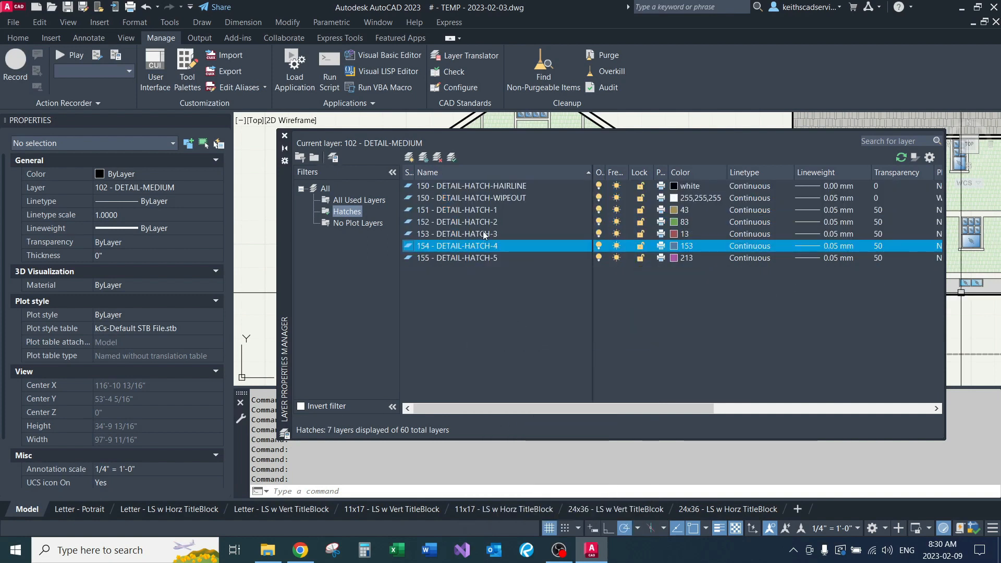
# Remove the 150 - DETAIL-HATCH-HAIRLINE and 150 - DETAIL-HATCH-WIPEOUT layers from the Hatches group filter.
pyautogui.click(471, 186)
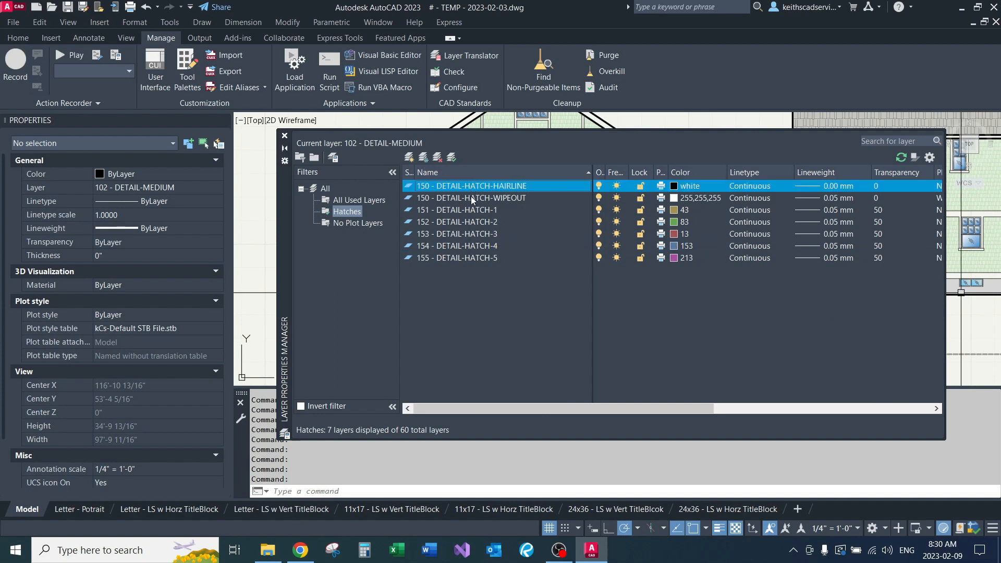
pyautogui.keyDown('ctrl'); pyautogui.click(470, 197); pyautogui.keyUp('ctrl')
pyautogui.rightClick(471, 197)
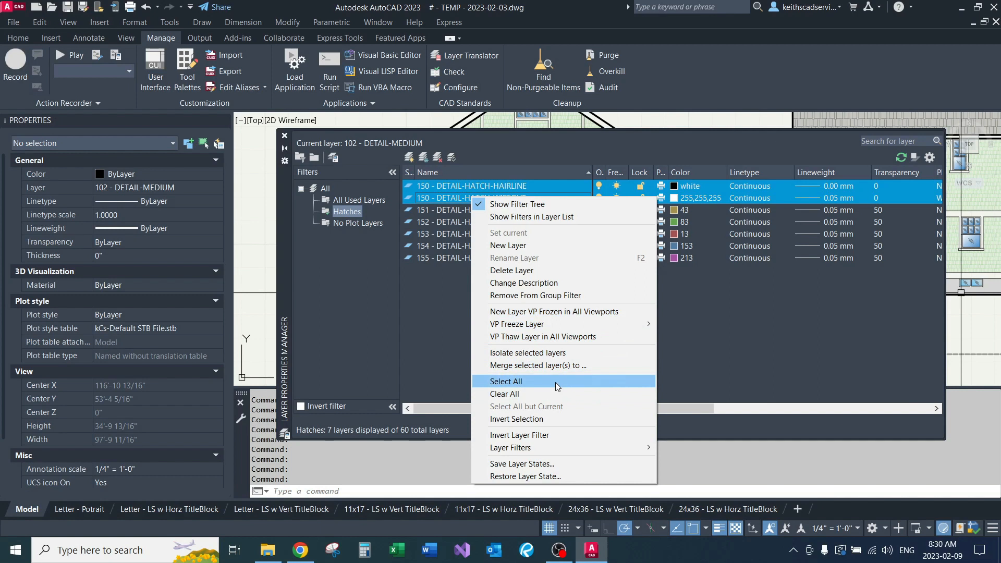
pyautogui.click(565, 295)
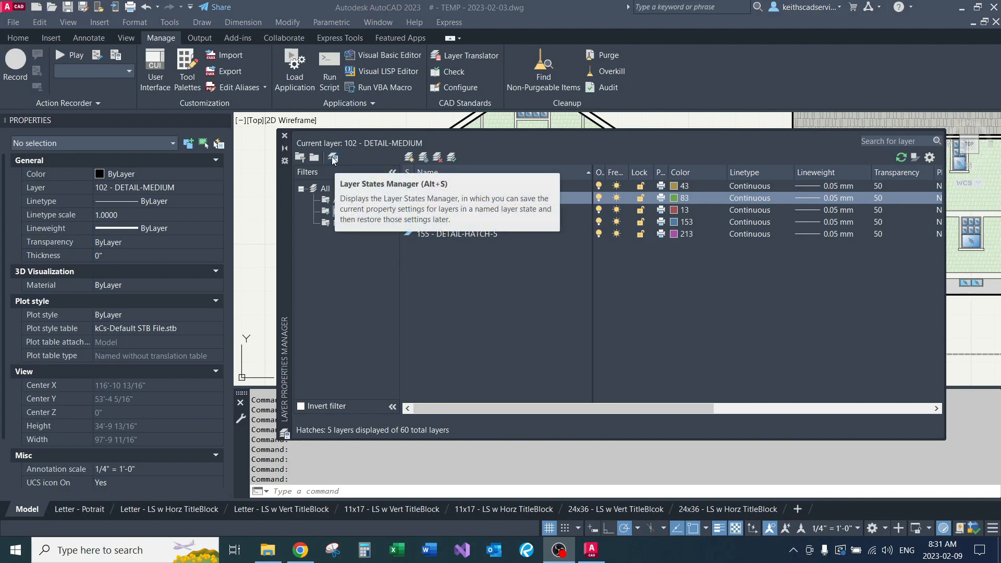
# Close the layer properties manager and open the Layer States Manager with the LAYERSTATE command.
pyautogui.click(285, 135)
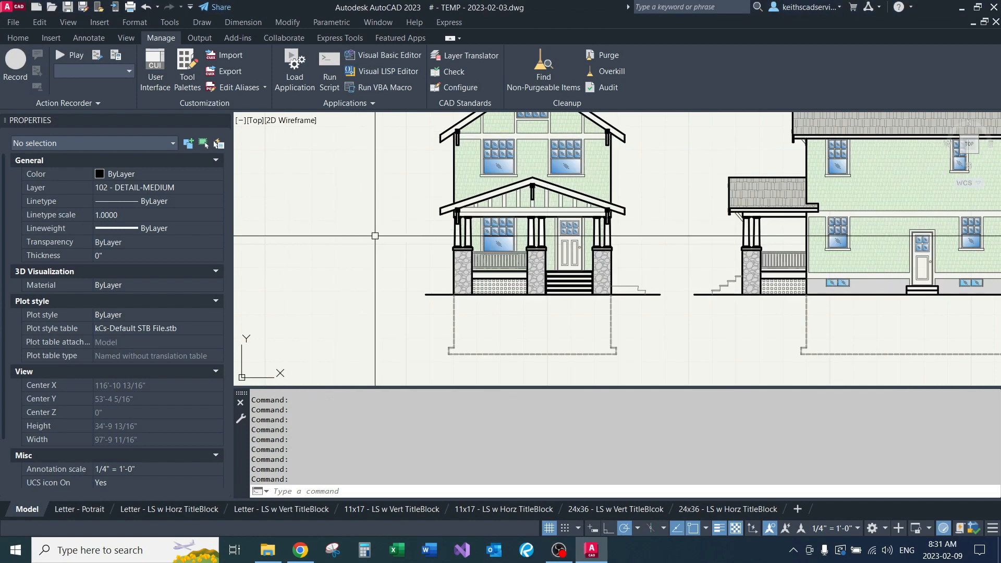
pyautogui.write('LAYERstate')
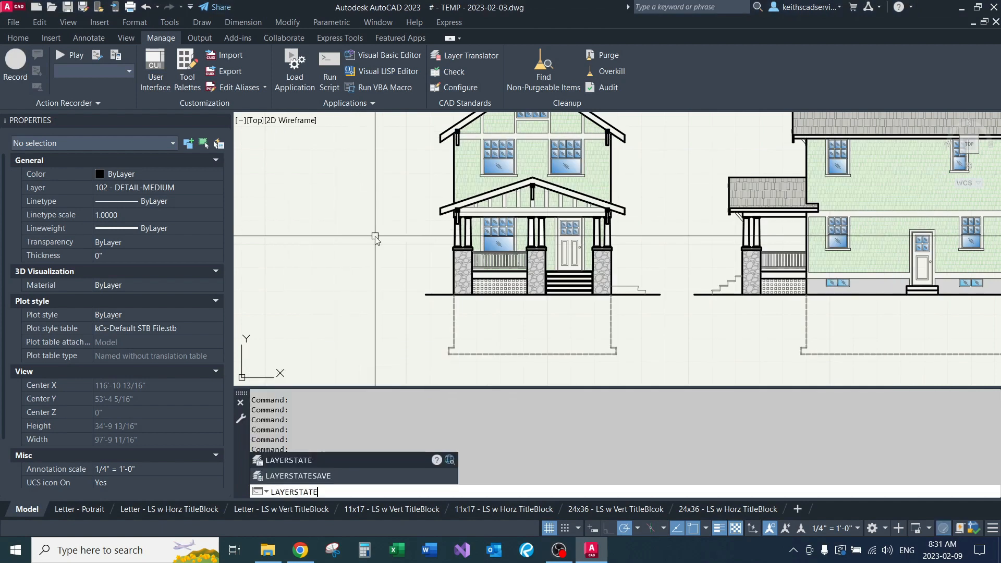
pyautogui.press('Return')
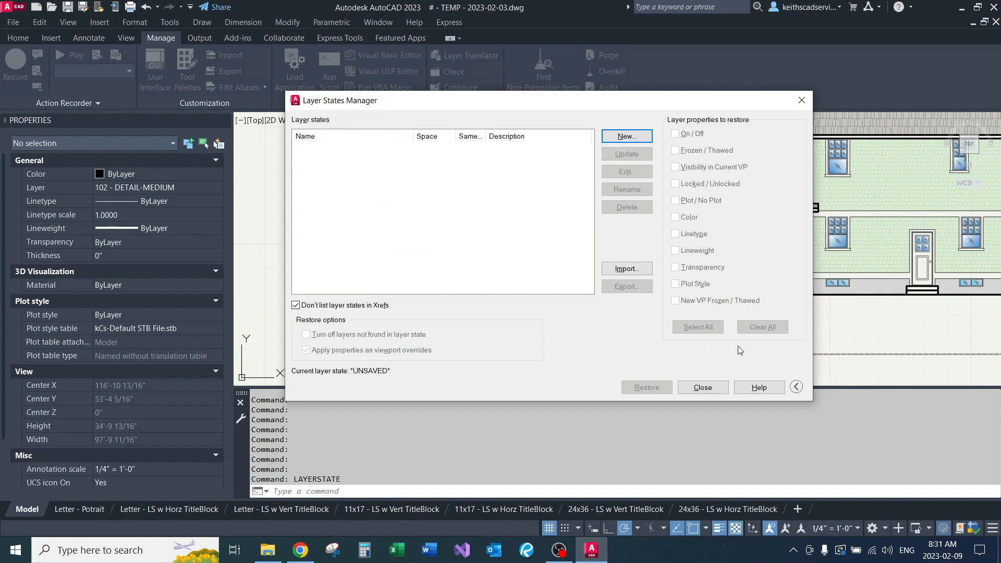
# Hide and show the layer properties to restore in the Layer States Manager.
pyautogui.click(796, 387)
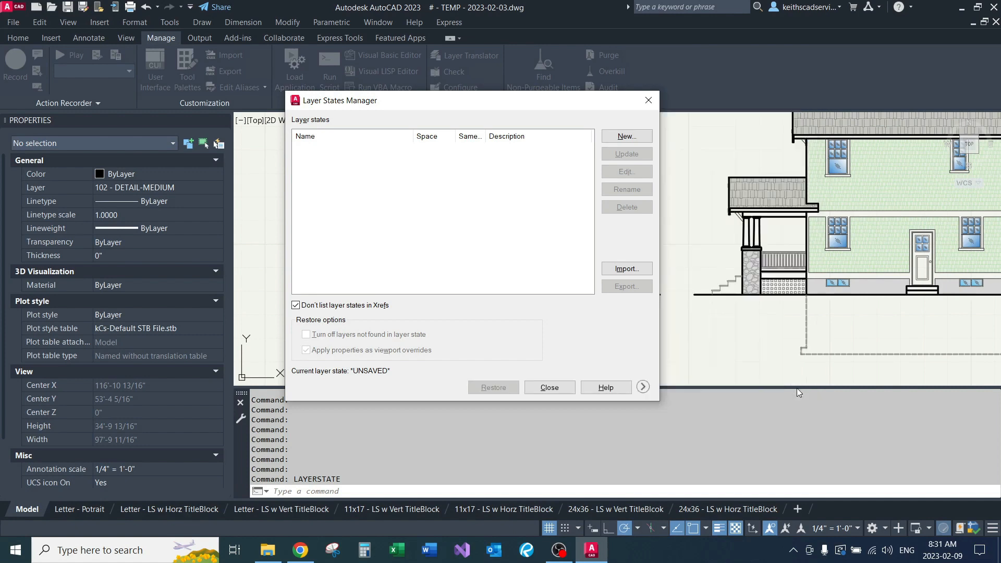
pyautogui.click(643, 387)
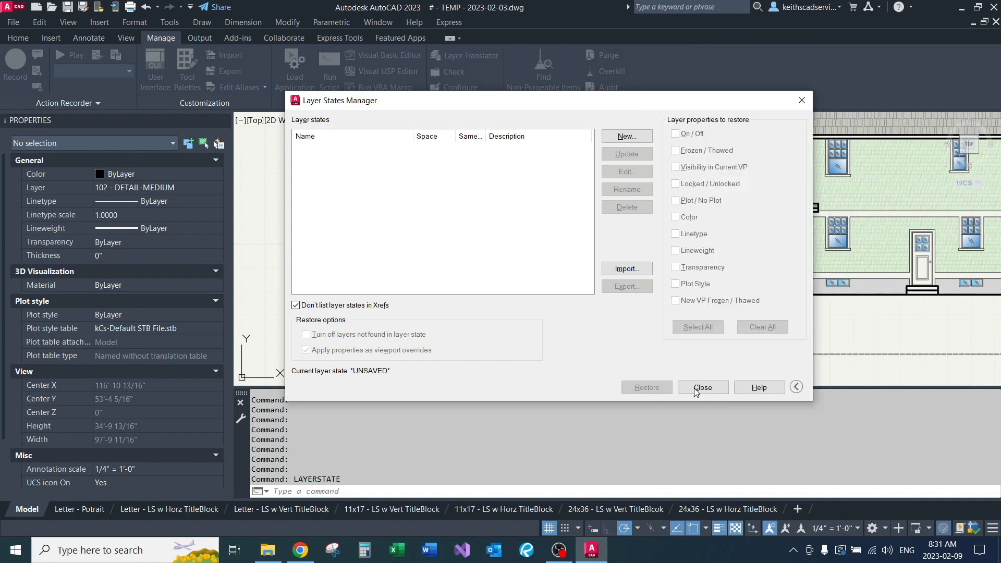
pyautogui.click(796, 390)
pyautogui.click(643, 387)
pyautogui.click(795, 388)
pyautogui.click(643, 386)
# Create a new layer state named "My Default Settings" from the current layer settings, leaving the description empty.
pyautogui.click(631, 138)
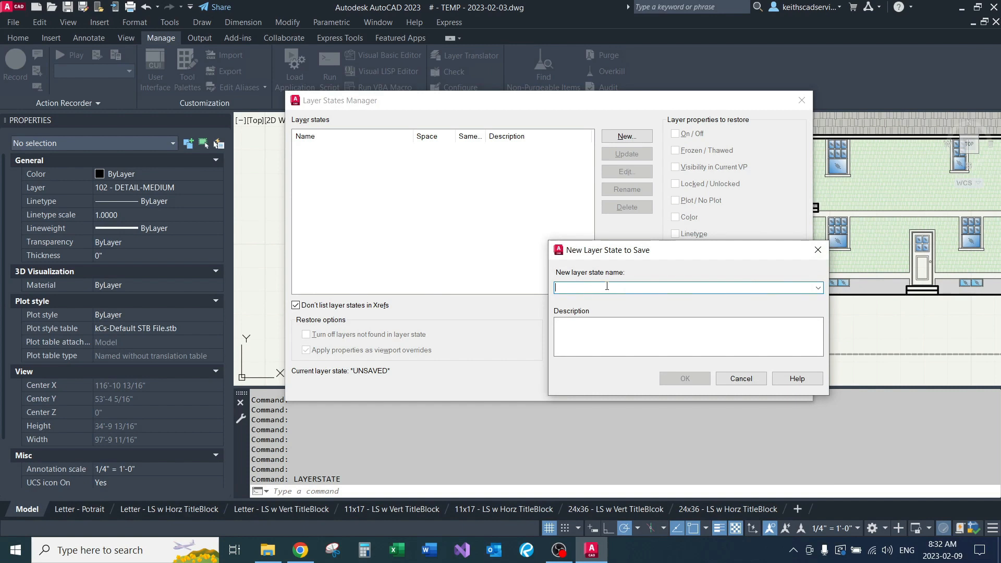
pyautogui.moveTo(635, 251); pyautogui.dragTo(519, 191)
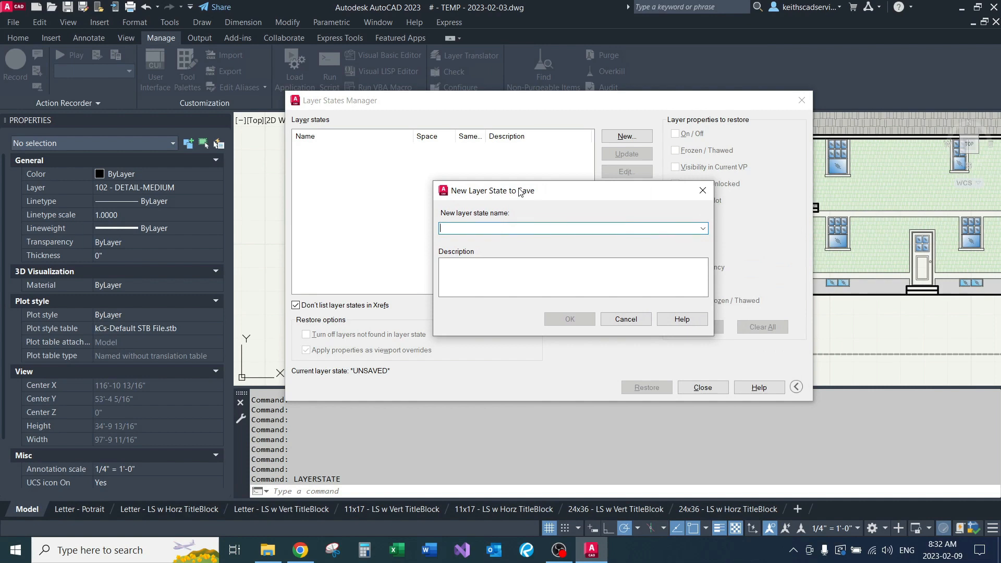
pyautogui.write('Default')
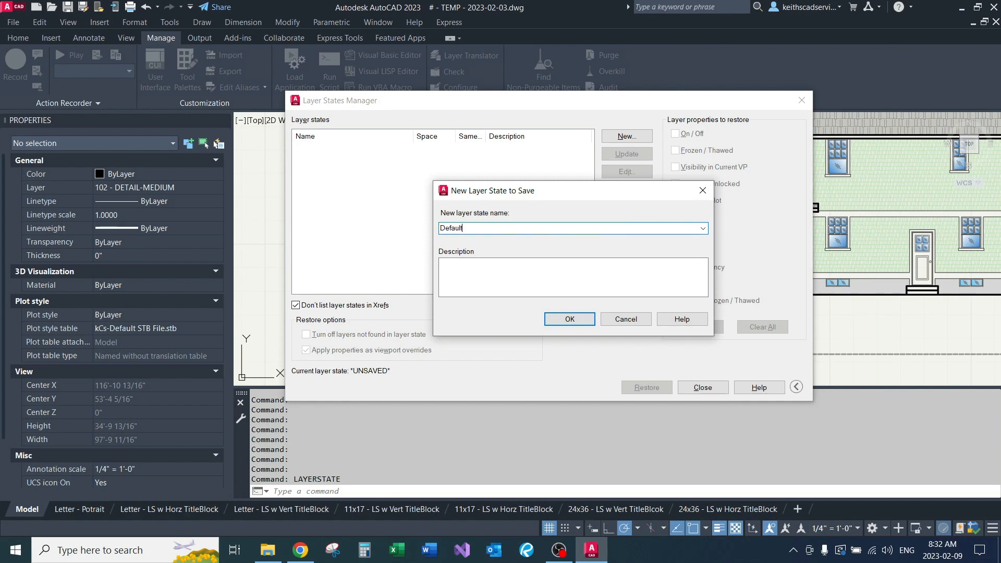
pyautogui.press('BackSpace')
pyautogui.press('BackSpace')
pyautogui.press('BackSpace')
pyautogui.press('BackSpace')
pyautogui.press('BackSpace')
pyautogui.press('BackSpace')
pyautogui.press('BackSpace')
pyautogui.write('My Default Settings')
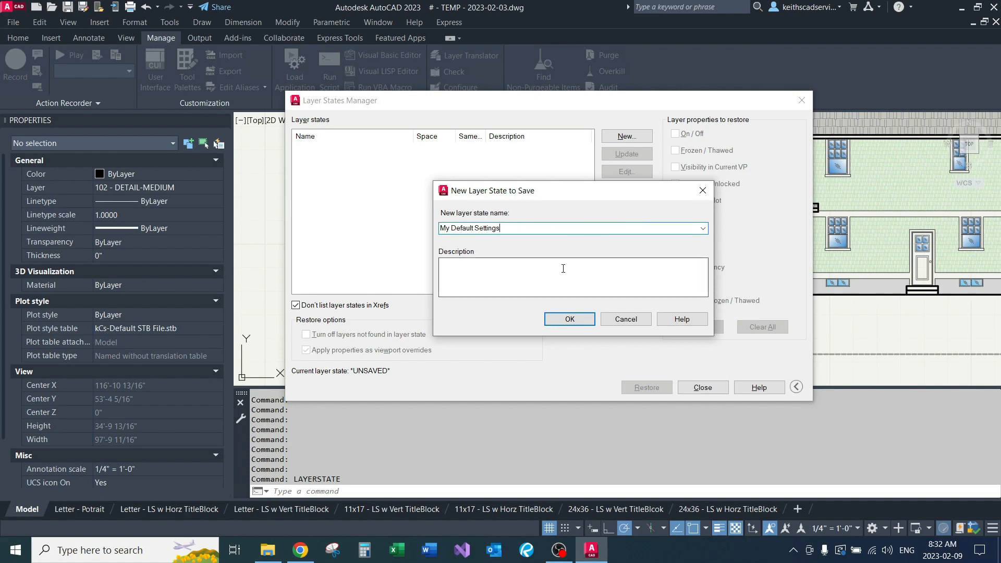
pyautogui.click(567, 319)
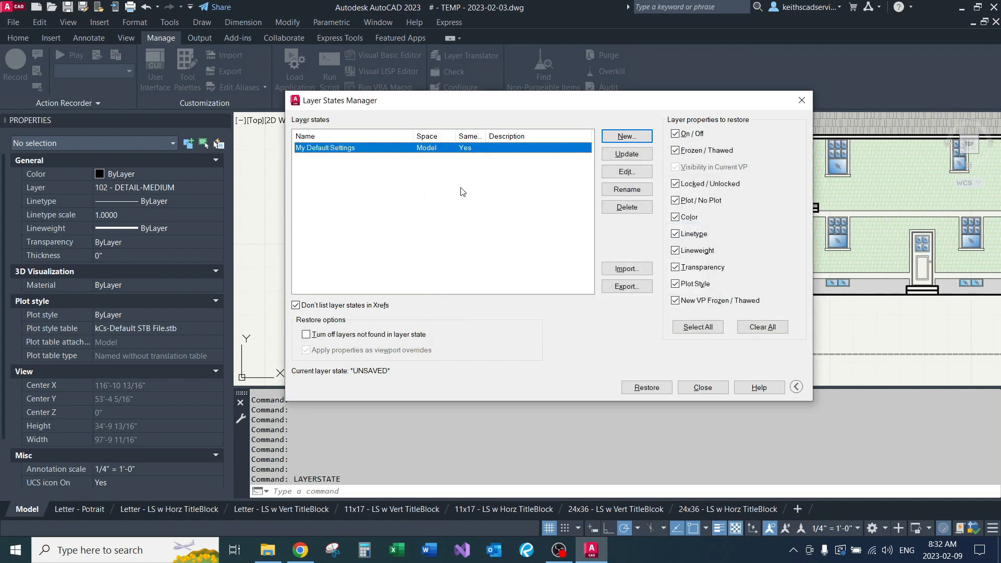
# Edit the My Default Settings layer state to remove layer 0 from it, and save the state.
pyautogui.click(628, 174)
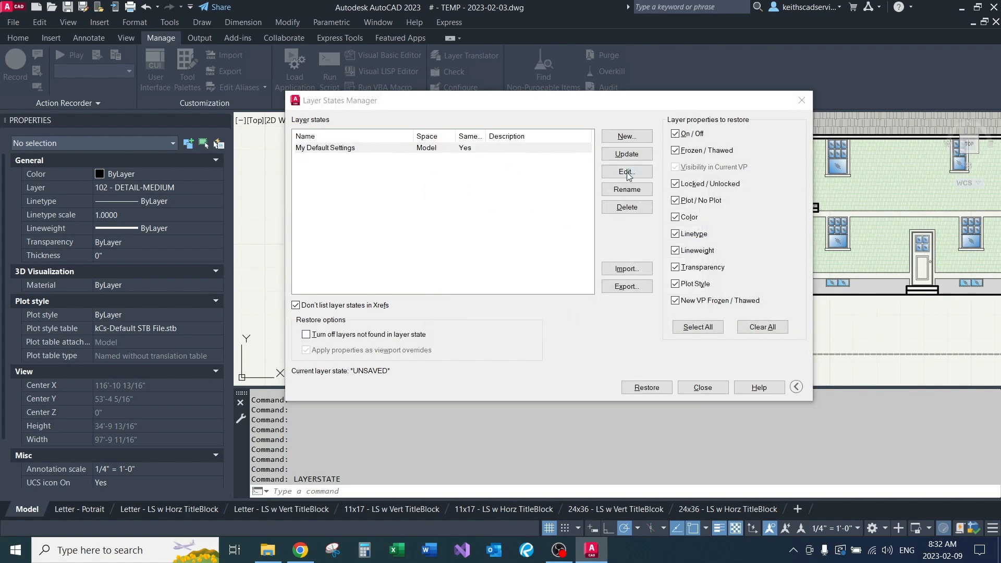
pyautogui.moveTo(795, 191)
pyautogui.mouseDown()
pyautogui.moveTo(805, 314)
pyautogui.moveTo(805, 297)
pyautogui.mouseUp()
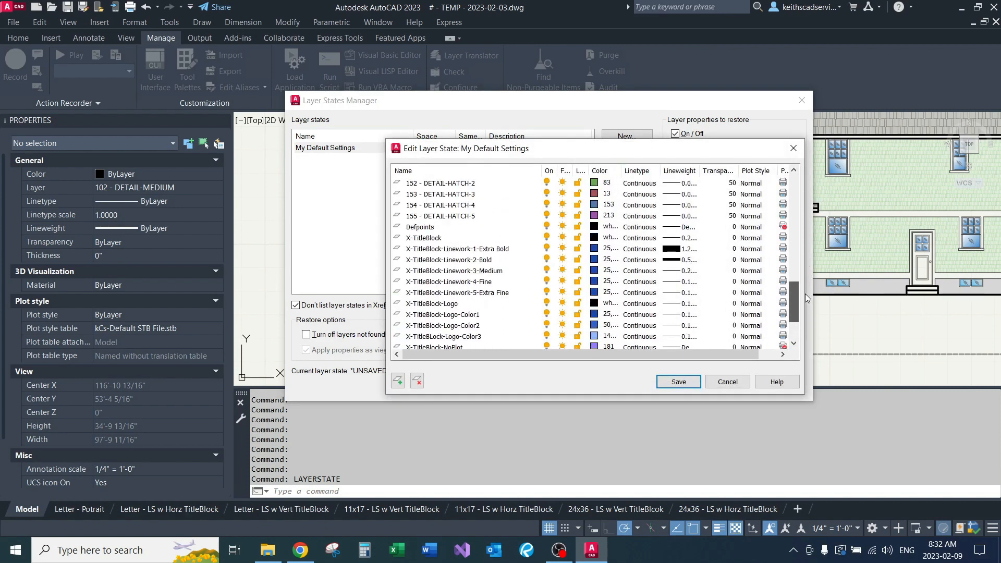
pyautogui.scroll(6, 749, 312)
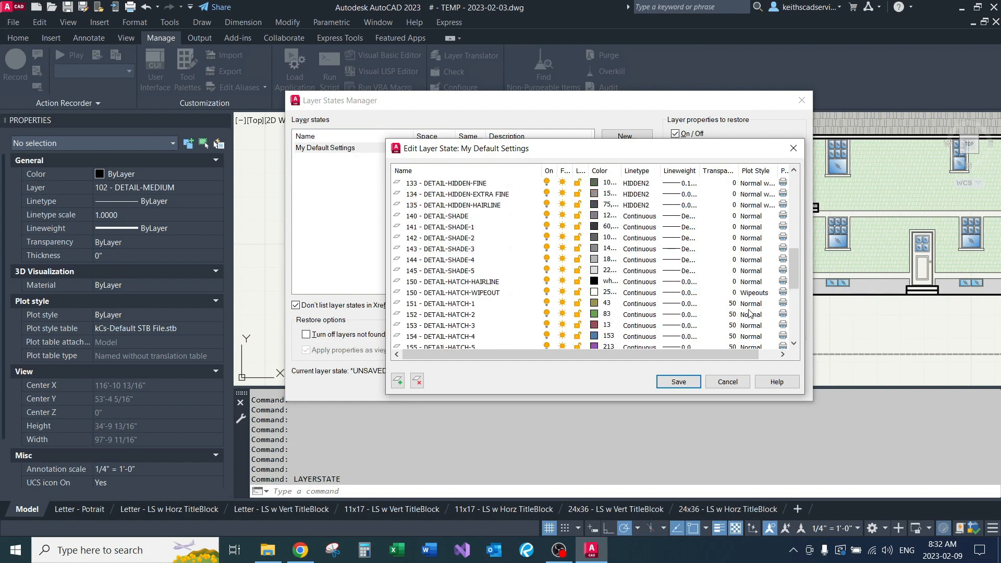
pyautogui.scroll(10, 749, 312)
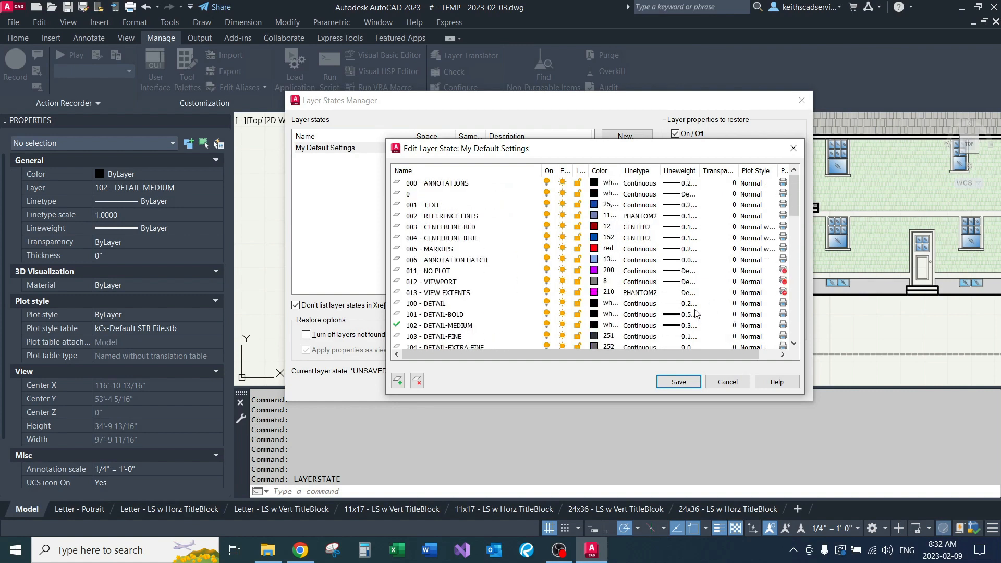
pyautogui.click(416, 195)
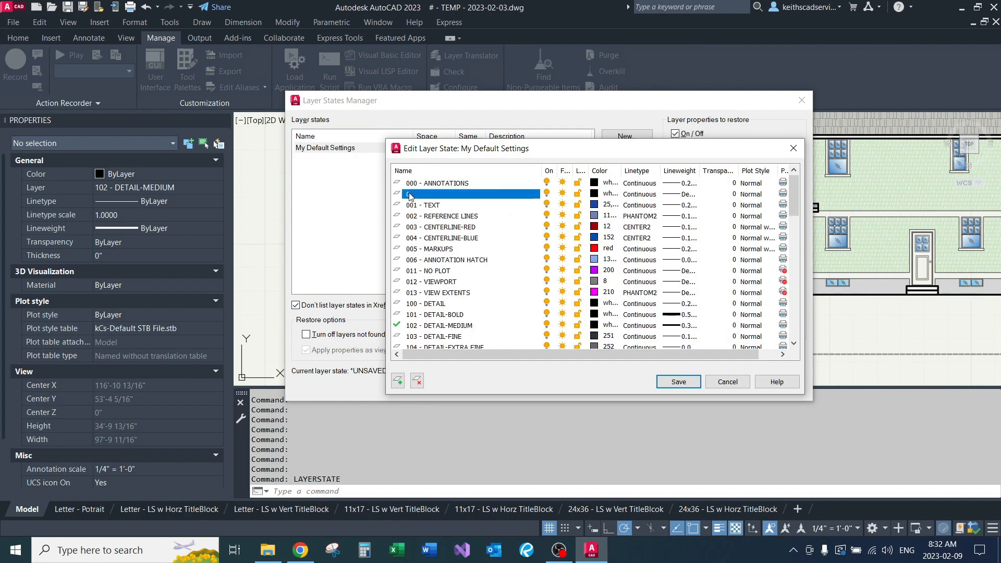
pyautogui.click(417, 383)
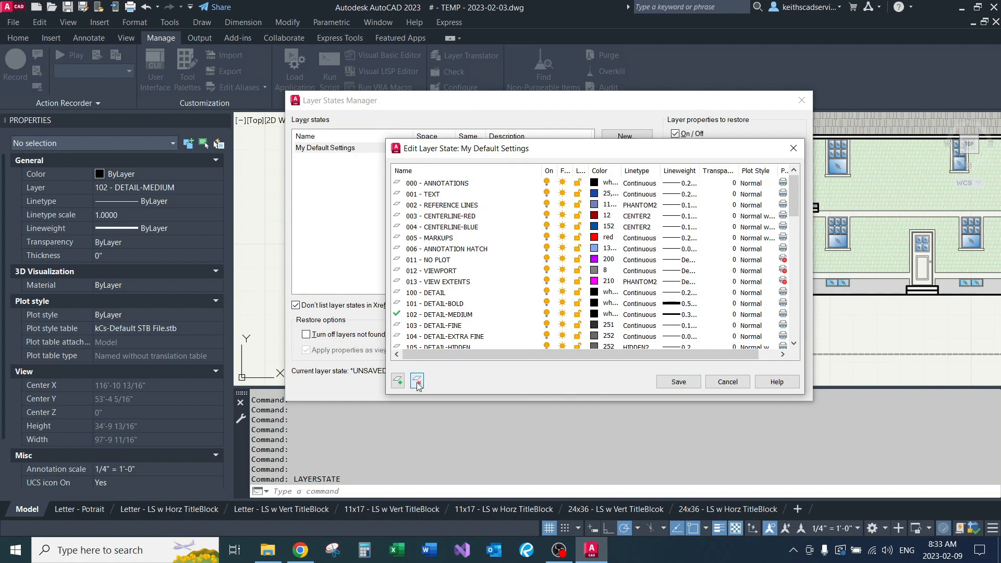
pyautogui.click(670, 386)
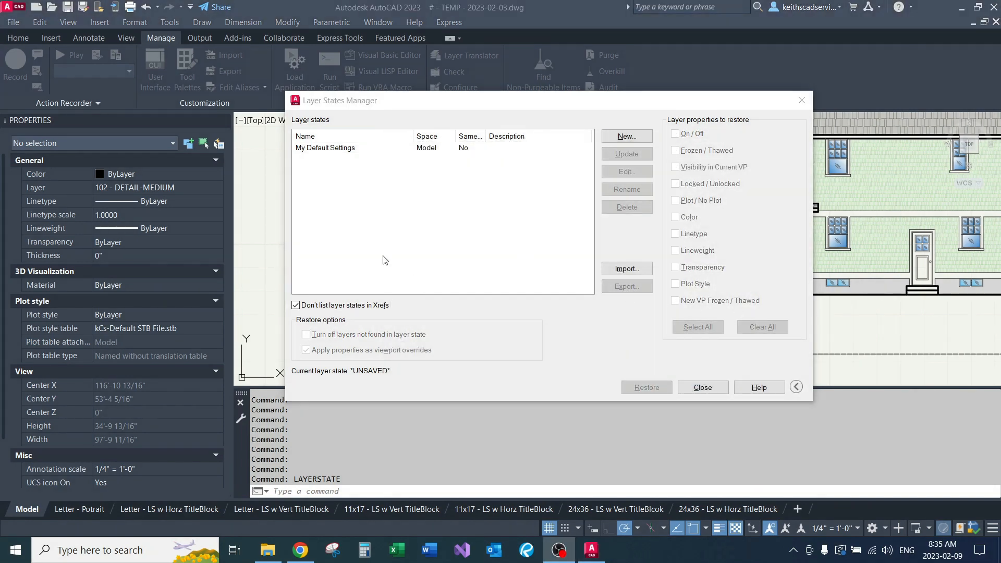
# Rename the My Default Settings layer state to "# - My Default Settings".
pyautogui.click(309, 151)
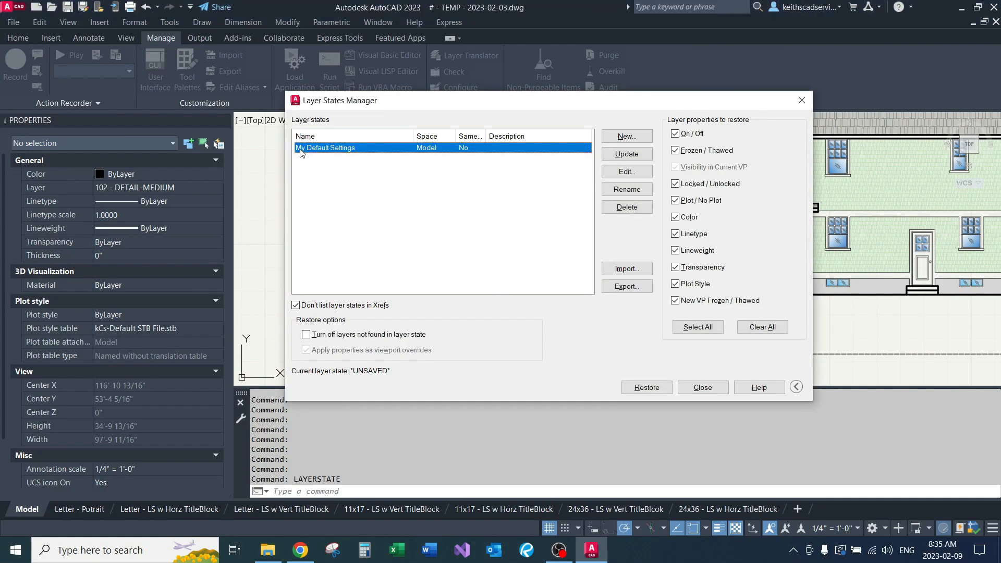
pyautogui.click(300, 152)
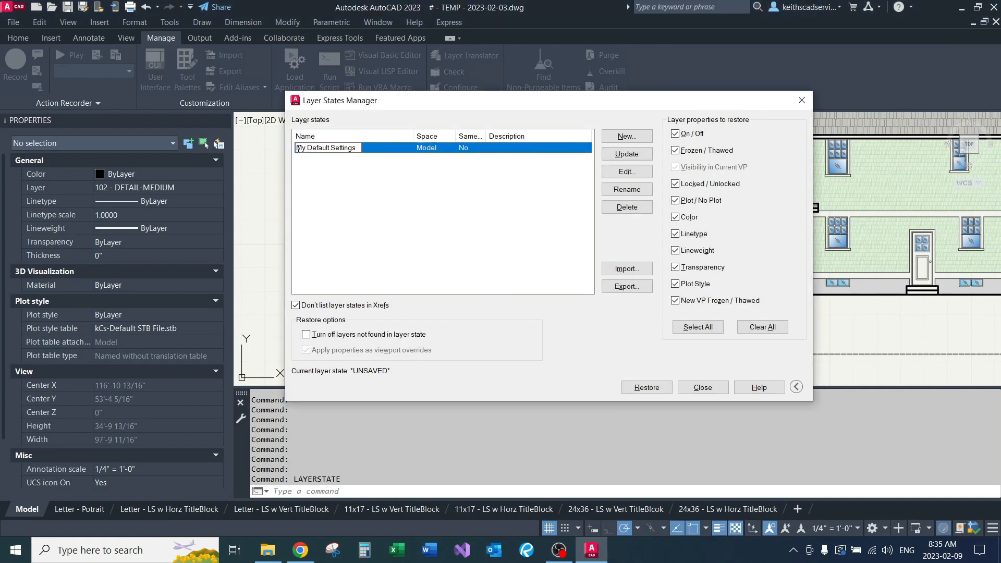
pyautogui.write('# -')
pyautogui.click(409, 189)
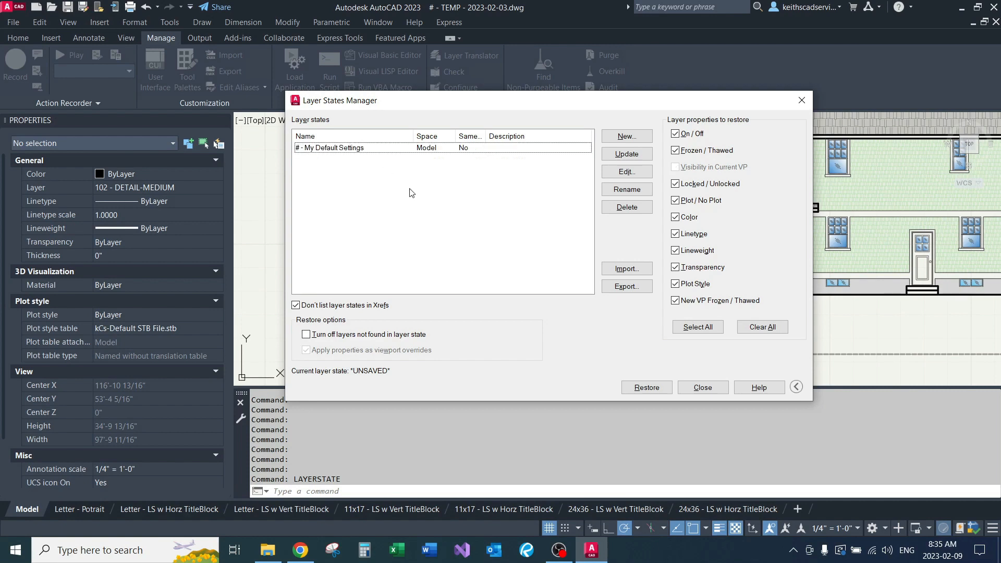
# Create a second layer state named "Lock Hatch Layers" from the current layer settings.
pyautogui.click(626, 138)
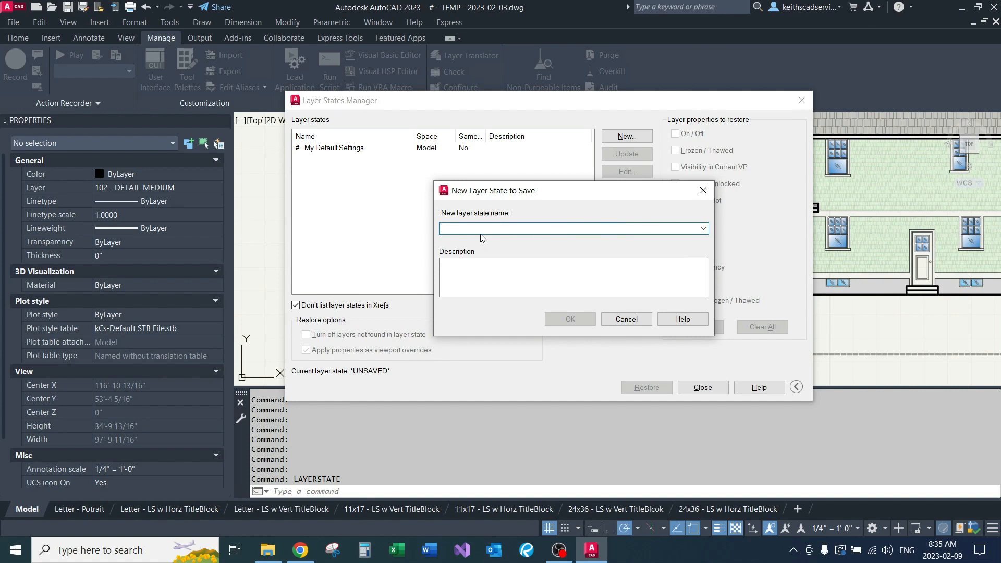
pyautogui.write('Lock Hat')
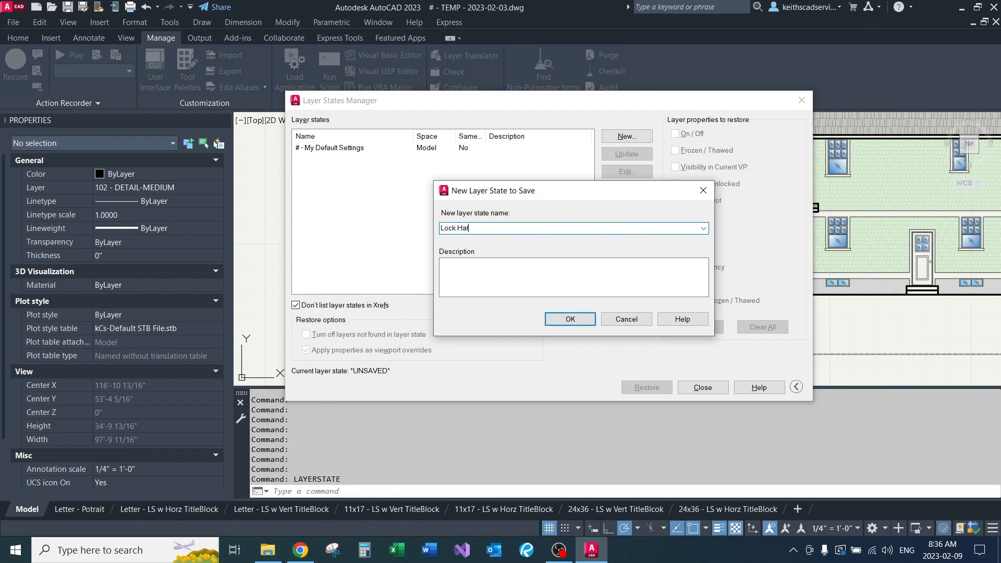
pyautogui.write('ch Layers')
pyautogui.click(571, 318)
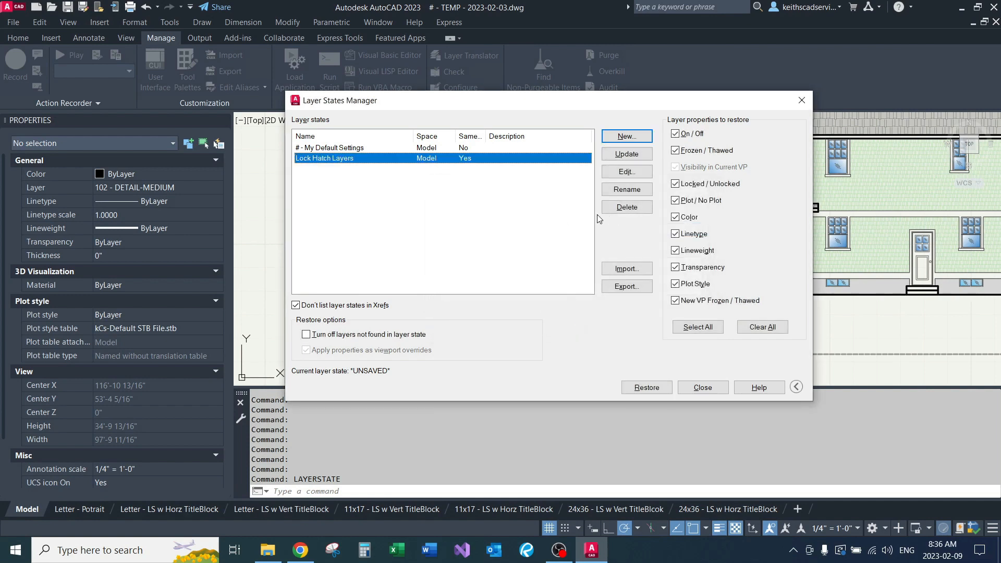
# Edit the Lock Hatch Layers state and remove the layers up to 135 - DETAIL-HIDDEN-HAIRLINE from it.
pyautogui.click(613, 173)
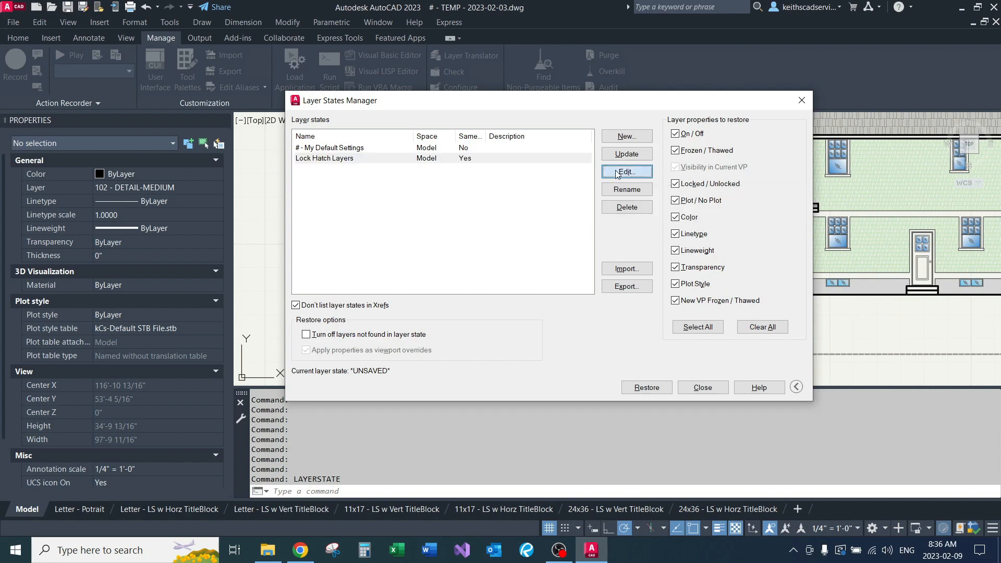
pyautogui.scroll(-2, 489, 253)
pyautogui.scroll(-7, 488, 253)
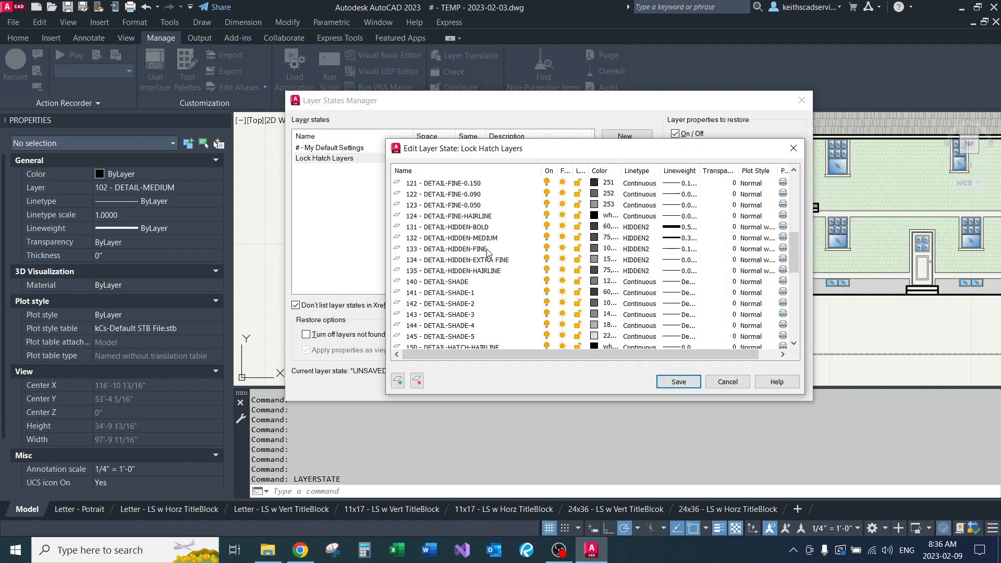
pyautogui.scroll(1, 489, 253)
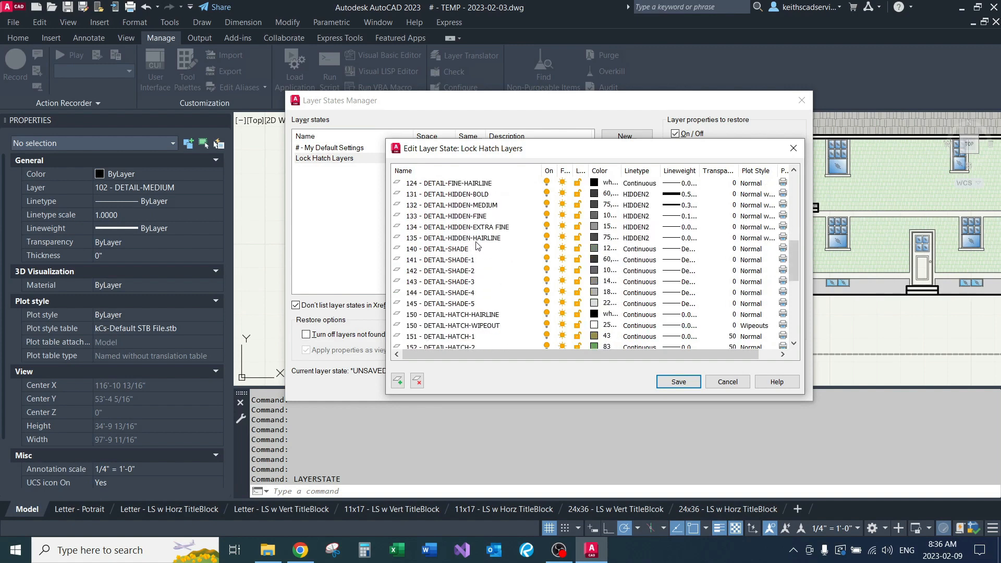
pyautogui.keyDown('shift'); pyautogui.click(478, 239); pyautogui.keyUp('shift')
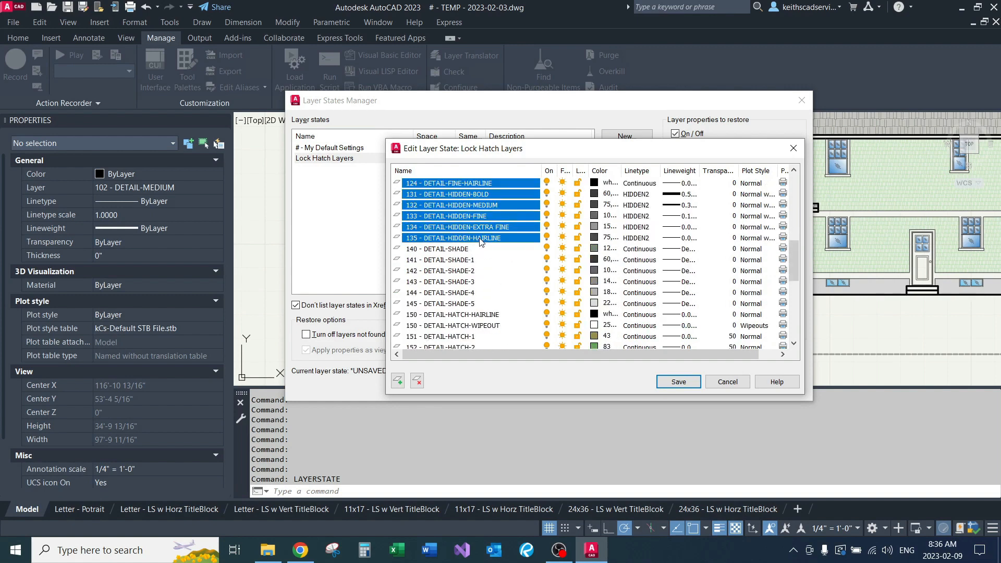
pyautogui.click(416, 382)
# Remove the Defpoints layer and all the X-TitleBlock layers from the Lock Hatch Layers state.
pyautogui.scroll(2, 438, 241)
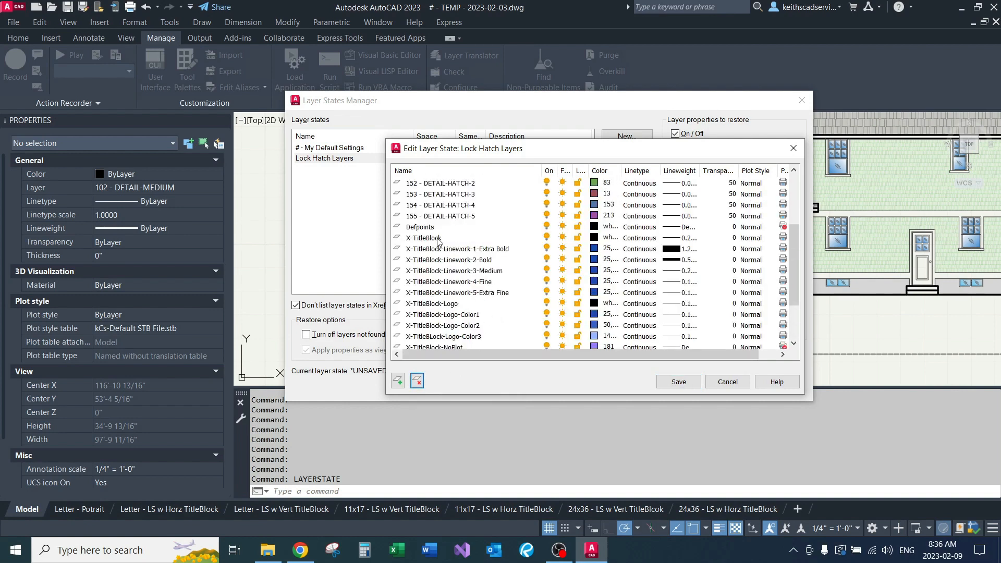
pyautogui.click(428, 228)
pyautogui.scroll(-2, 453, 237)
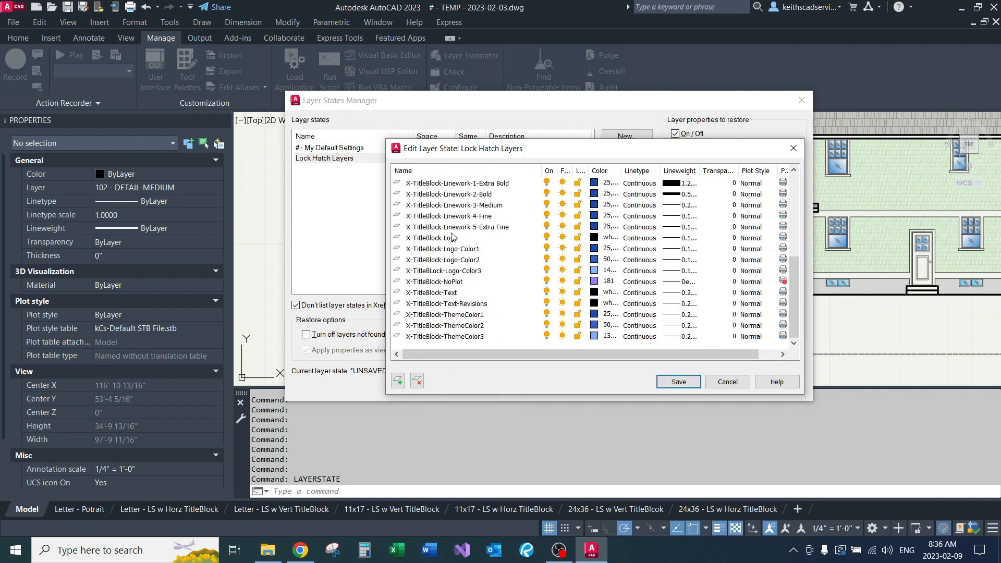
pyautogui.keyDown('shift'); pyautogui.click(453, 337); pyautogui.keyUp('shift')
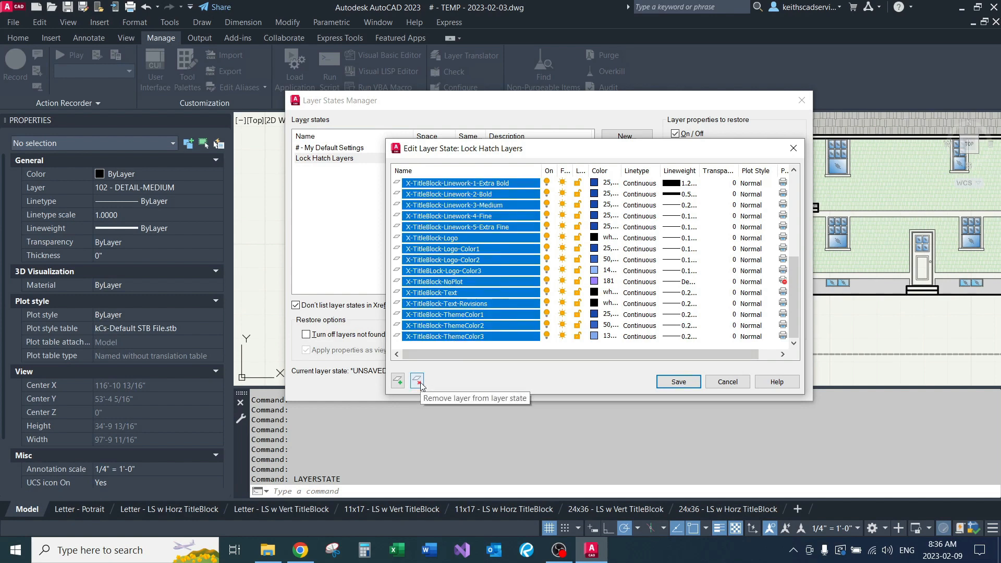
pyautogui.click(417, 381)
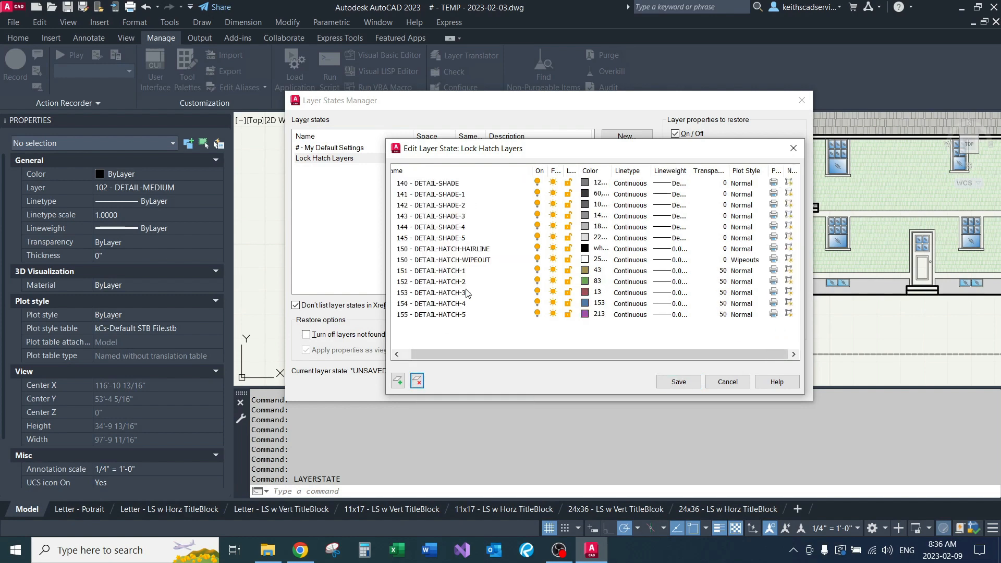
pyautogui.click(398, 381)
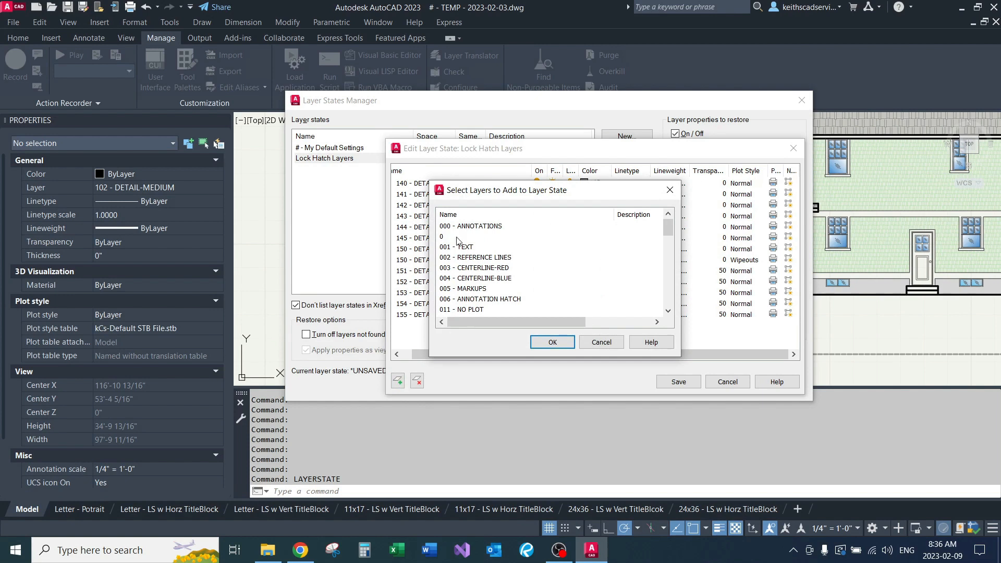
pyautogui.scroll(-5, 457, 240)
pyautogui.click(600, 343)
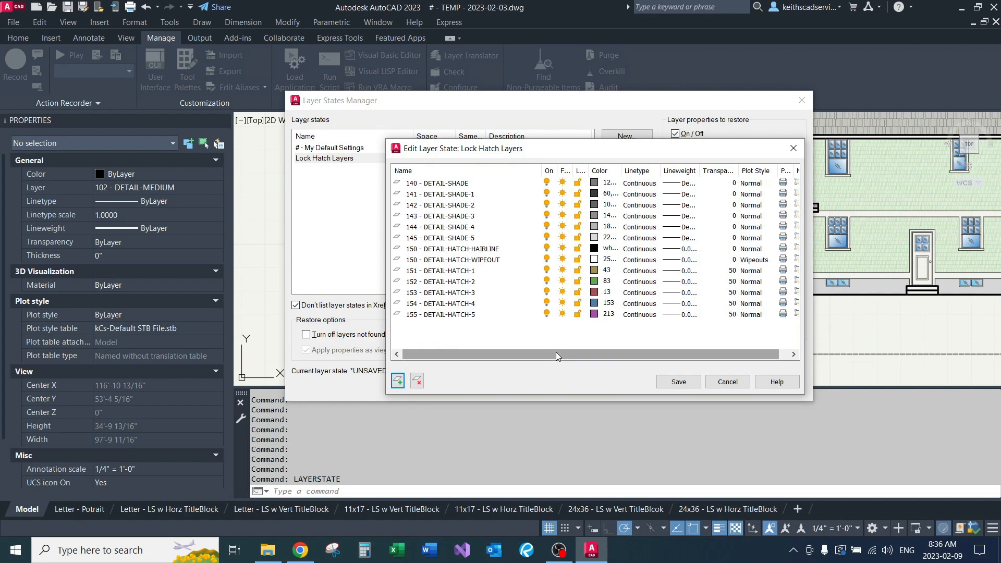
pyautogui.moveTo(554, 353)
pyautogui.mouseDown()
pyautogui.moveTo(582, 352)
pyautogui.moveTo(549, 352)
pyautogui.mouseUp()
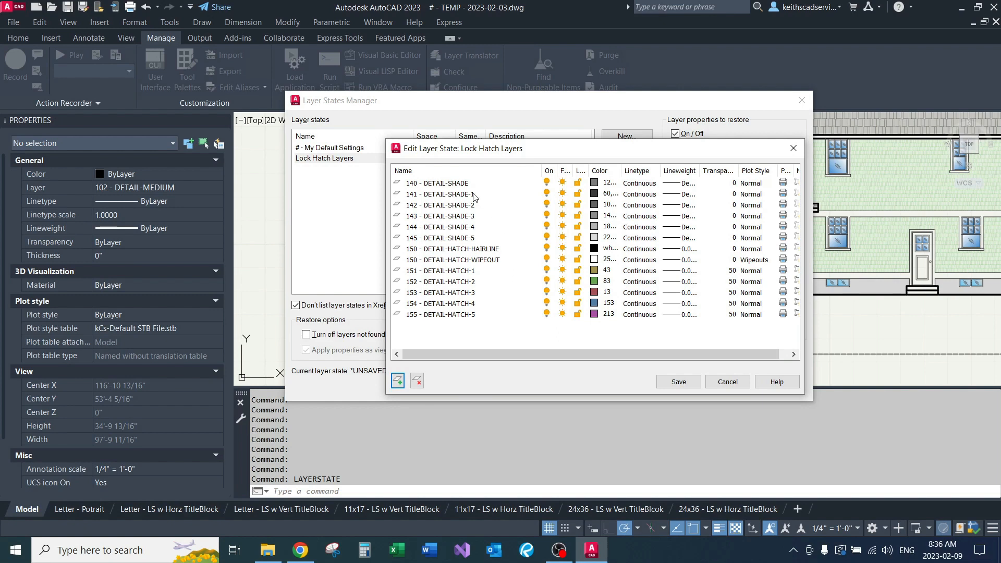
# Lock all layers from 140 - DETAIL-SHADE to 155 - DETAIL-HATCH-5 in the layer state and save it.
pyautogui.click(452, 185)
pyautogui.keyDown('shift'); pyautogui.click(467, 315); pyautogui.keyUp('shift')
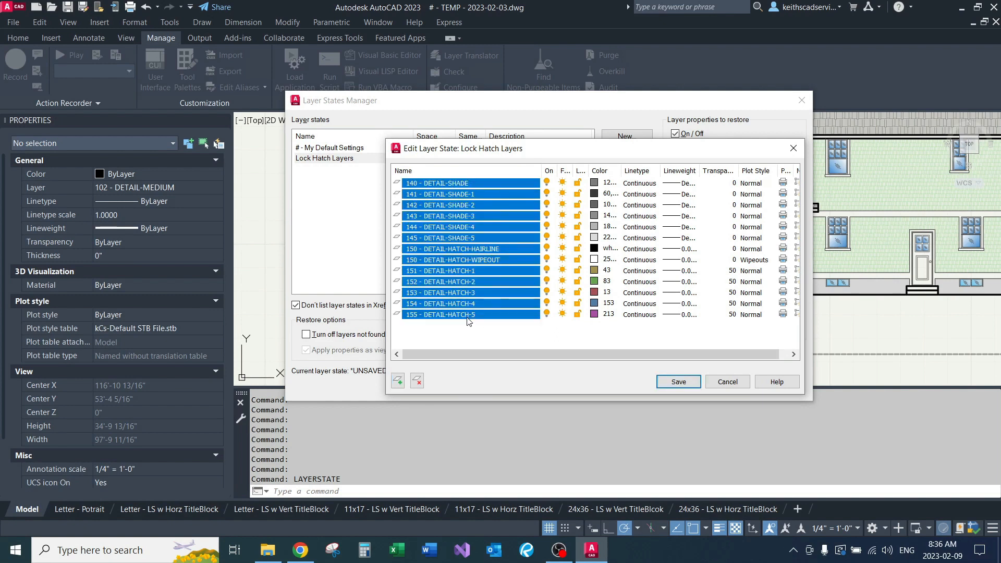
pyautogui.click(577, 314)
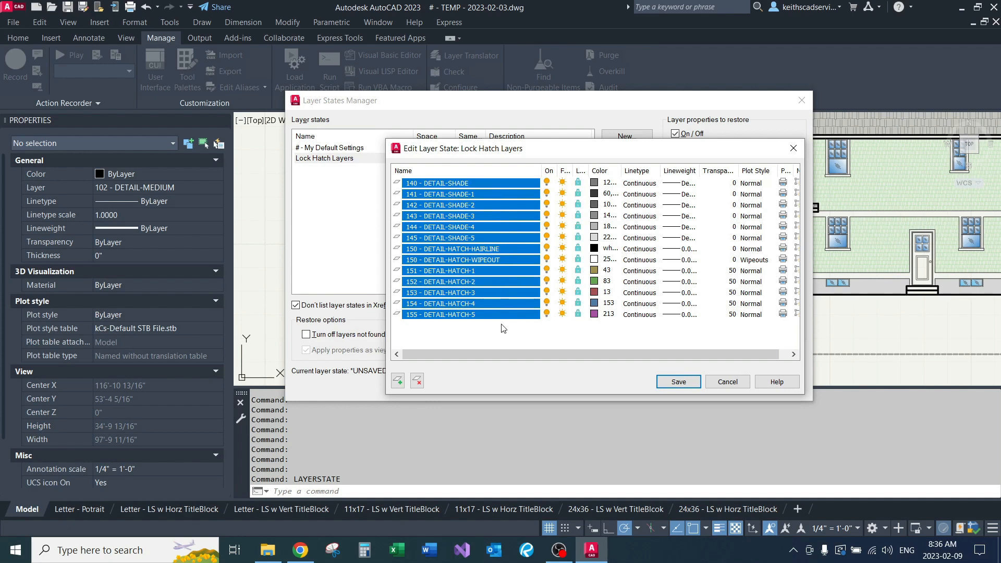
pyautogui.click(487, 328)
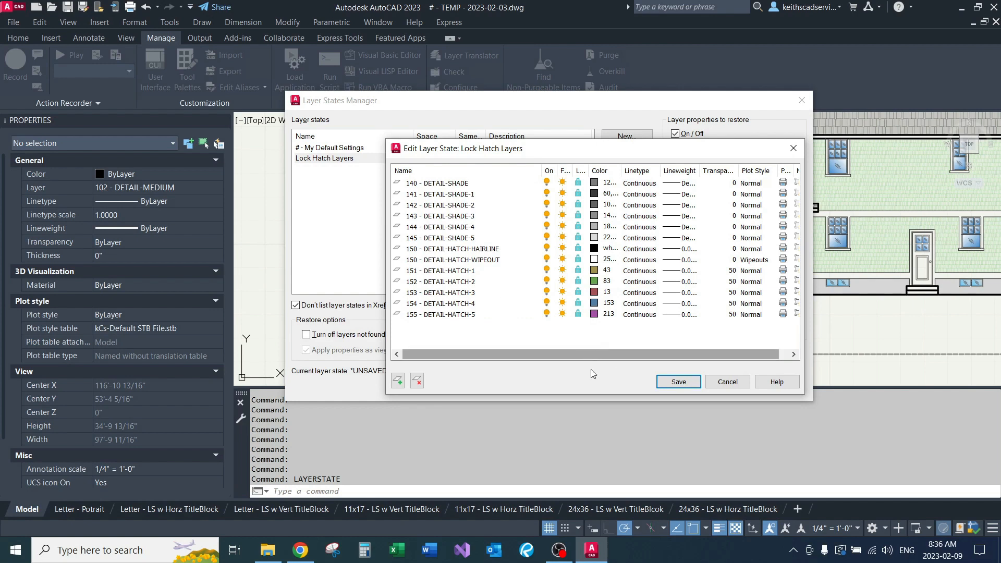
pyautogui.click(685, 381)
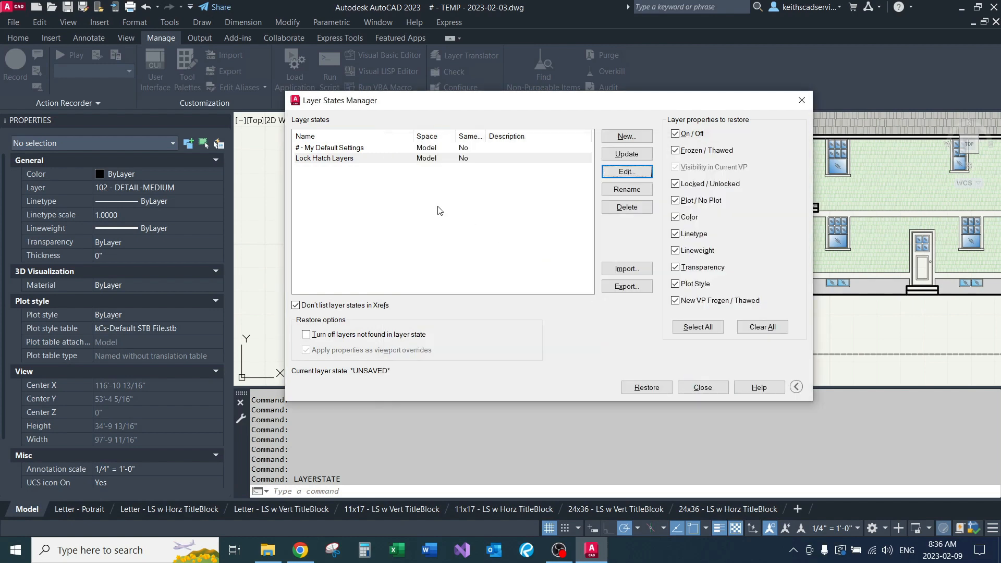
# Restore the Lock Hatch Layers state in the drawing.
pyautogui.click(354, 159)
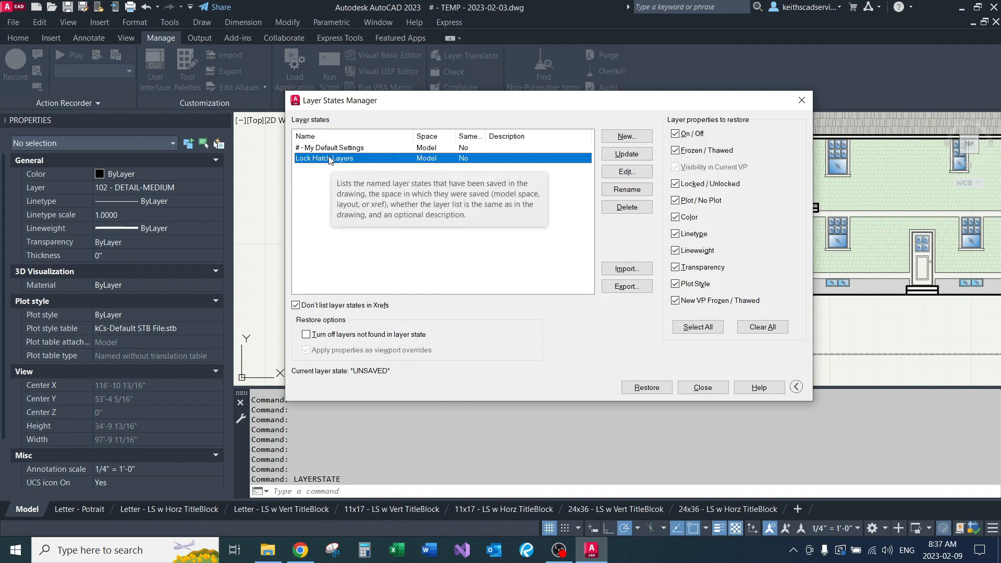
pyautogui.doubleClick(329, 159)
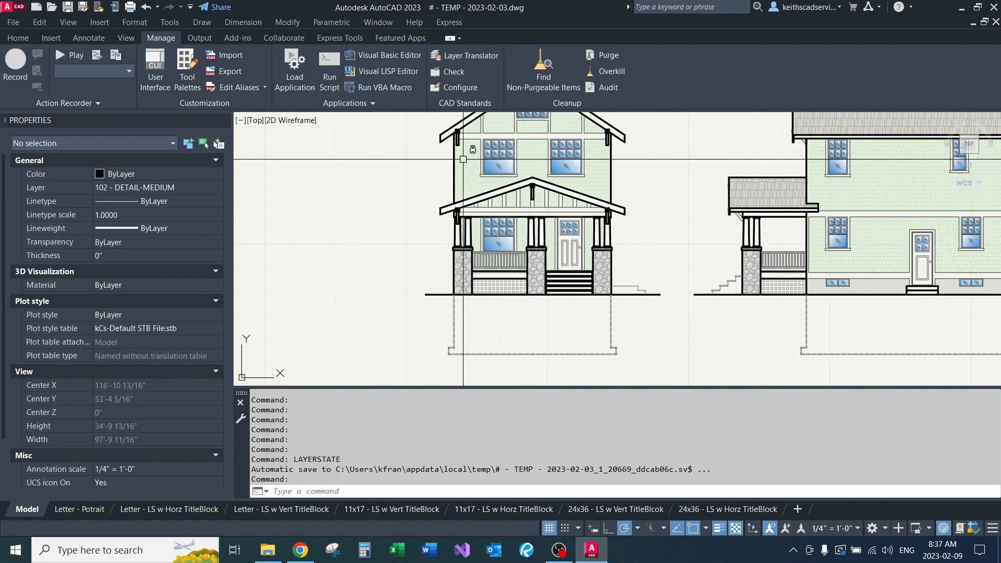
# Try to erase the shingle hatch on the front elevation's upper wall to test the layer locking.
pyautogui.scroll(5, 478, 184)
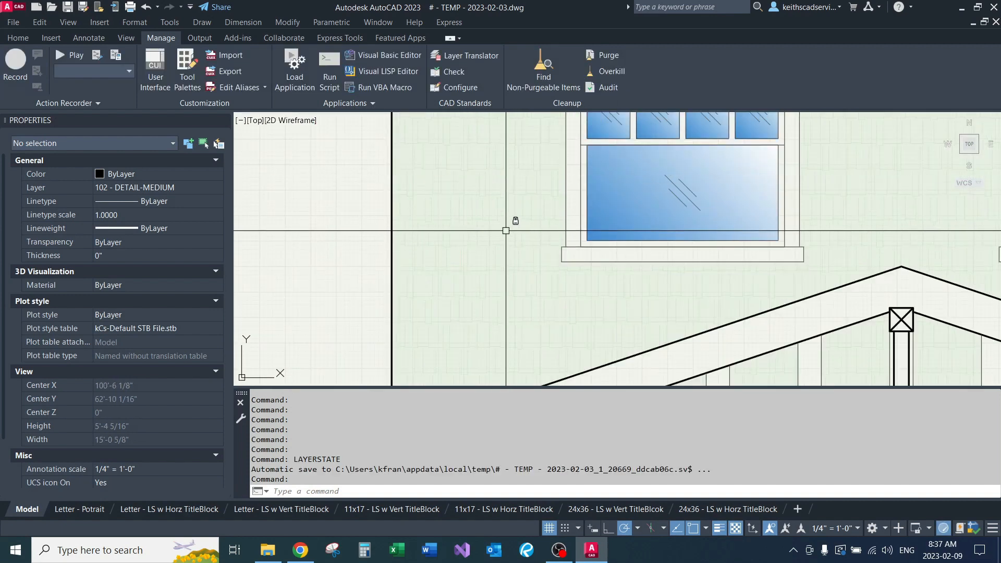
pyautogui.scroll(-2, 499, 229)
pyautogui.click(456, 245)
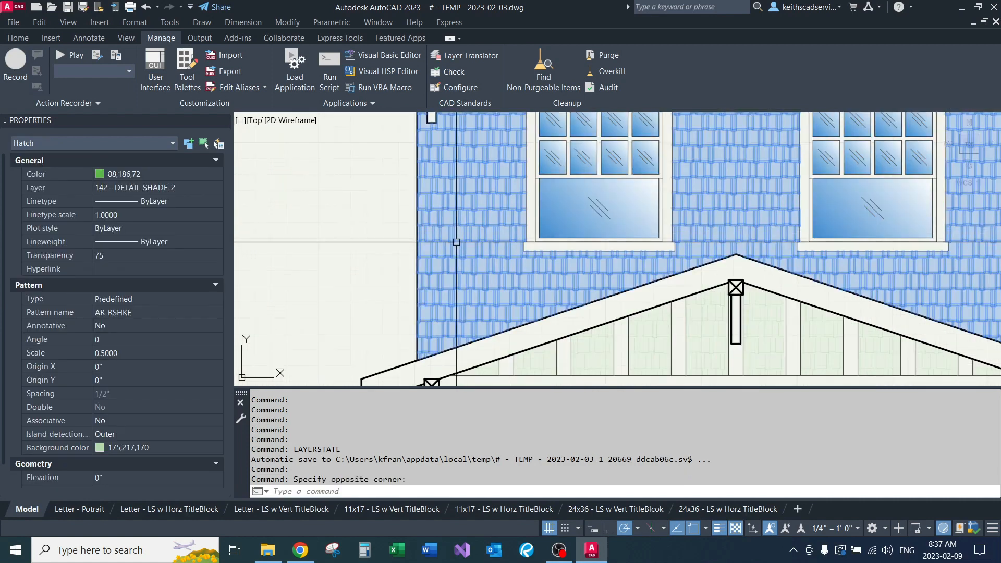
pyautogui.write('e')
pyautogui.press('Return')
pyautogui.press('Escape')
pyautogui.press('Escape')
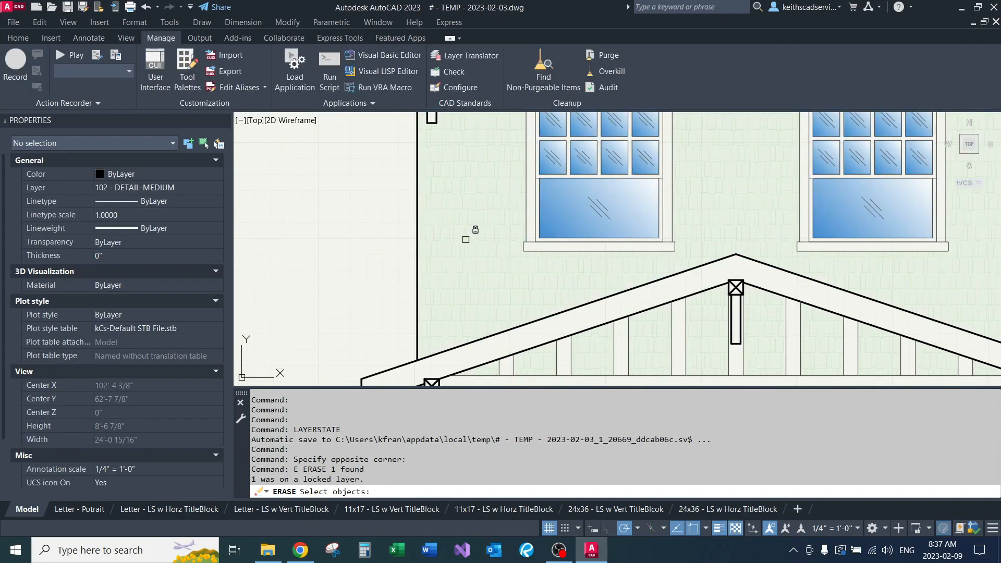
pyautogui.click(465, 240)
pyautogui.scroll(-2, 478, 248)
pyautogui.write('e')
pyautogui.press('Return')
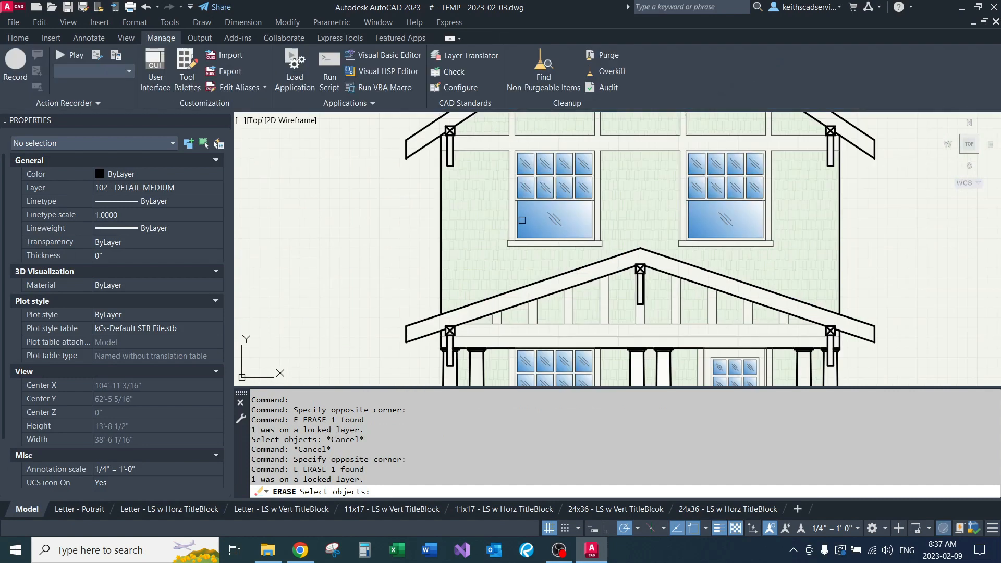
pyautogui.press('Return')
pyautogui.moveTo(482, 279); pyautogui.dragTo(422, 208, button='middle')
pyautogui.scroll(-3, 422, 209)
pyautogui.moveTo(569, 243); pyautogui.dragTo(469, 320, button='middle')
pyautogui.scroll(3, 469, 321)
pyautogui.moveTo(546, 216); pyautogui.dragTo(621, 206, button='middle')
pyautogui.scroll(-3, 454, 245)
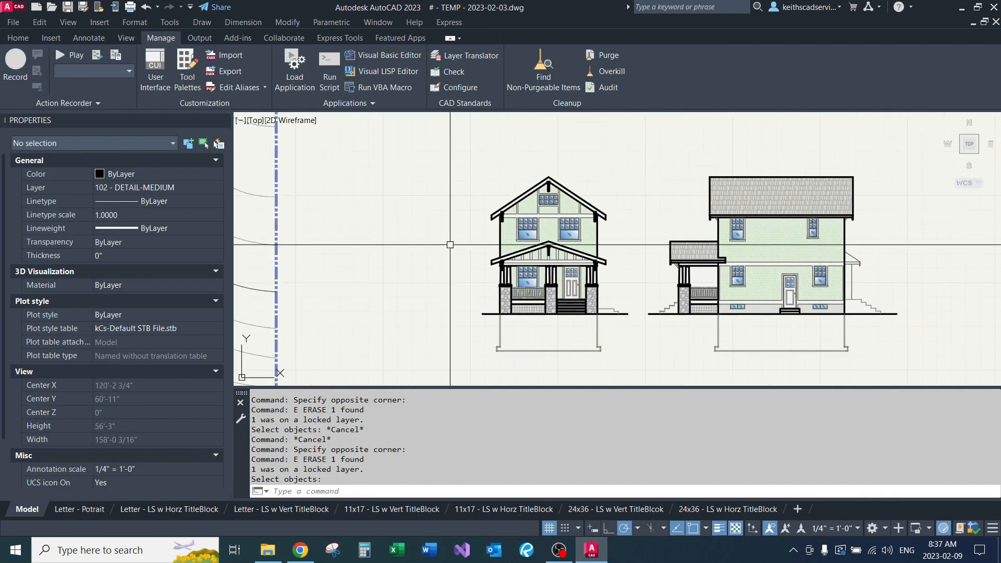
pyautogui.write('layerstate')
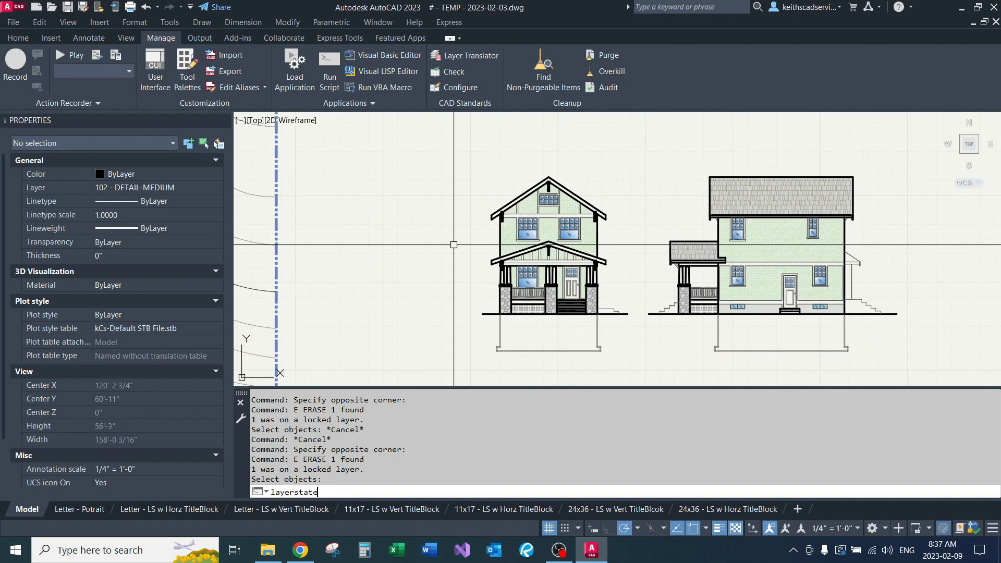
pyautogui.press('Return')
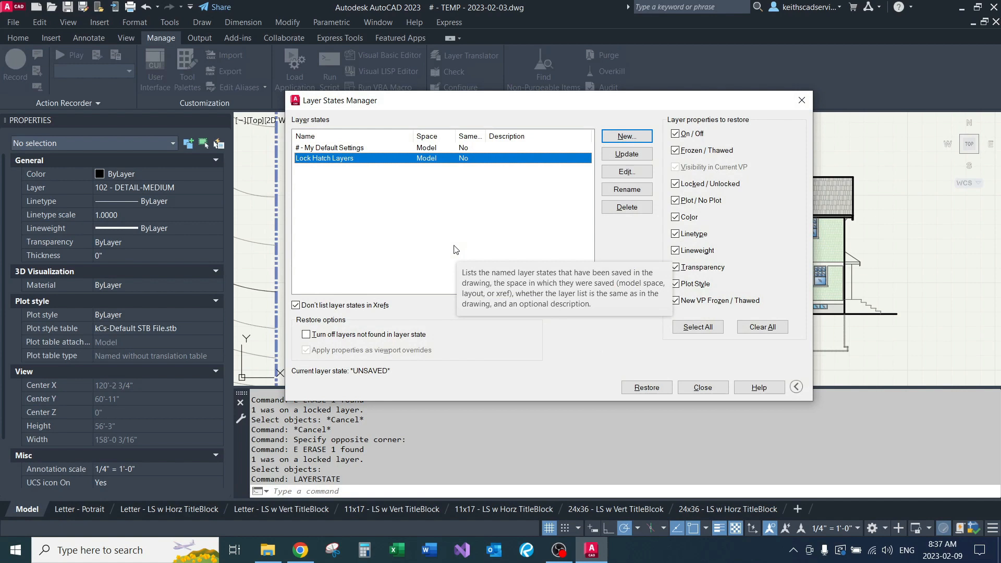
pyautogui.click(699, 135)
pyautogui.click(701, 152)
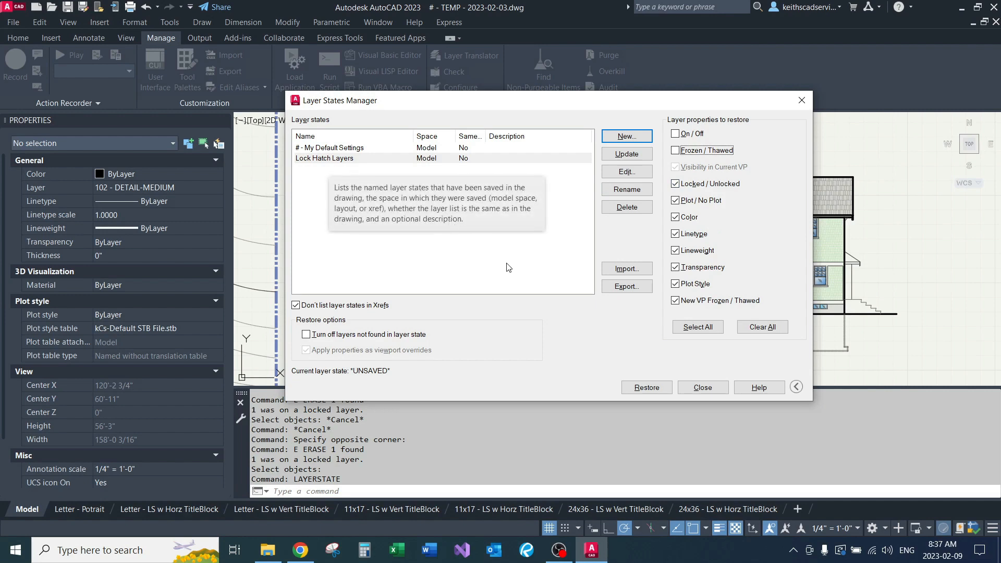
pyautogui.press('Escape')
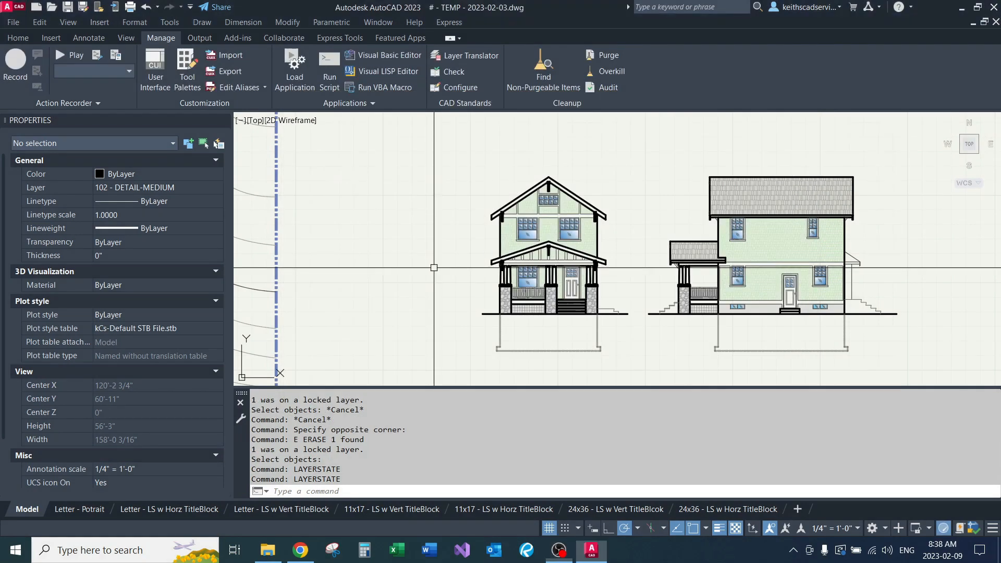
# Open the Layer States Manager and exclude every layer property from restoring except Locked / Unlocked.
pyautogui.write('LAY')
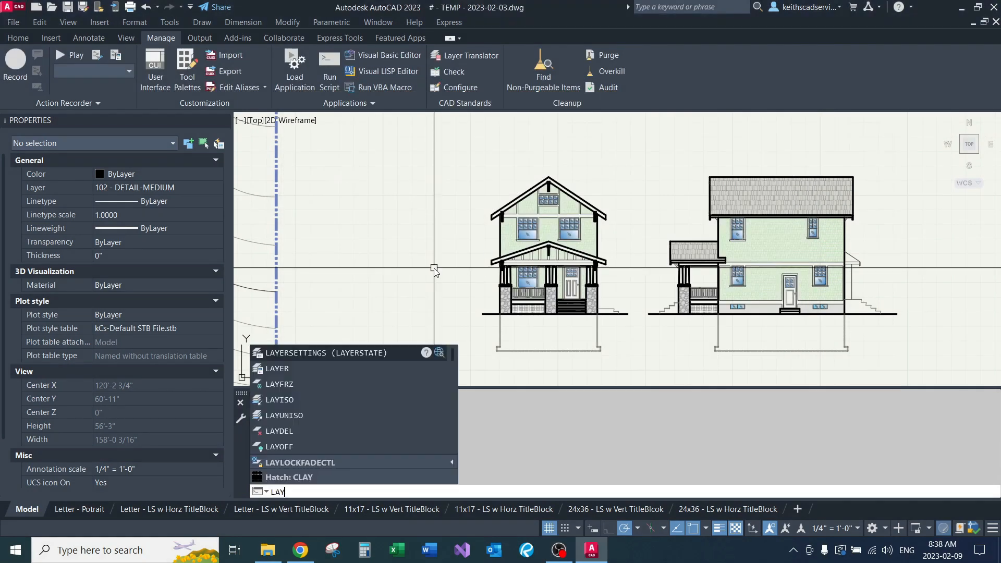
pyautogui.write('ERSTATE')
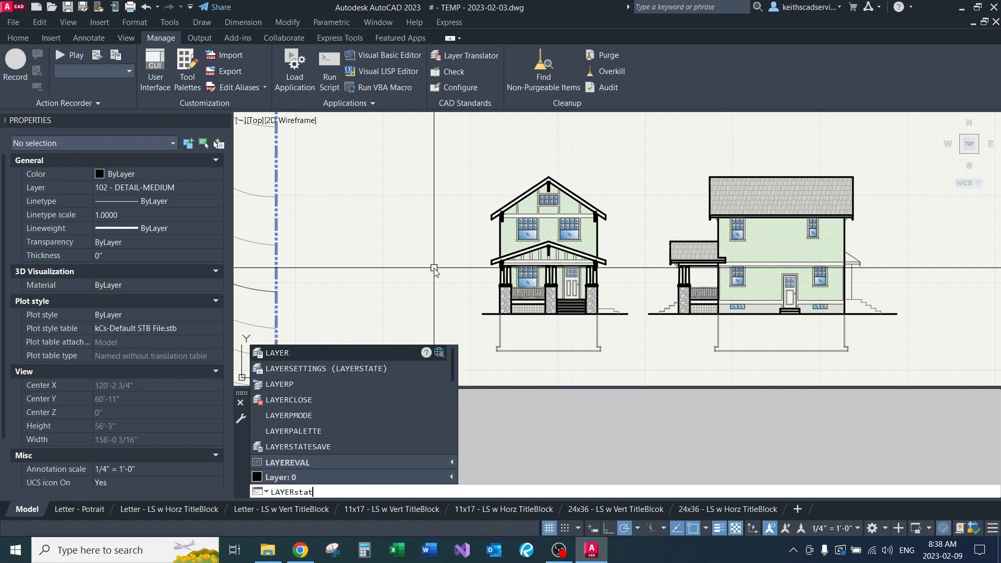
pyautogui.press('Return')
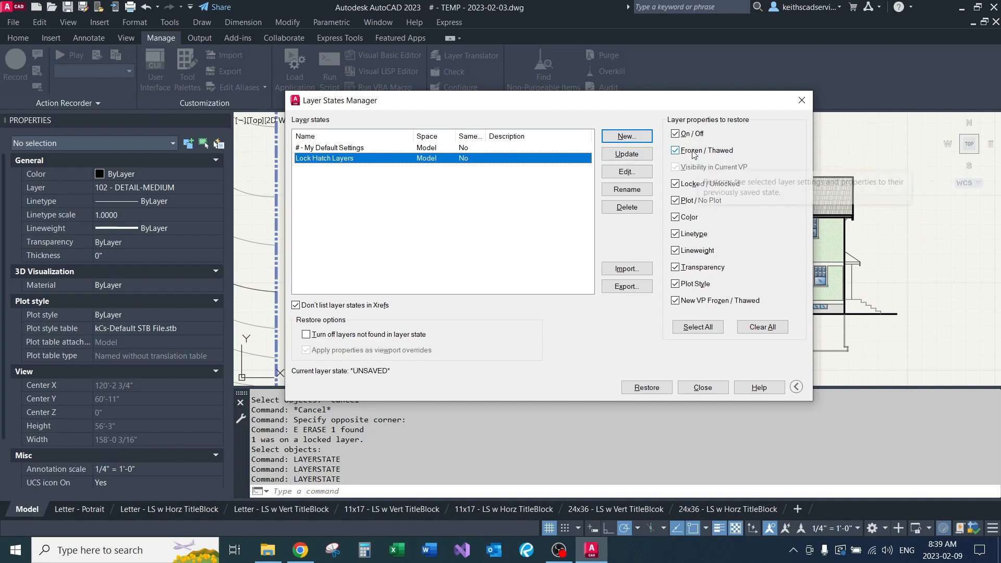
pyautogui.click(676, 134)
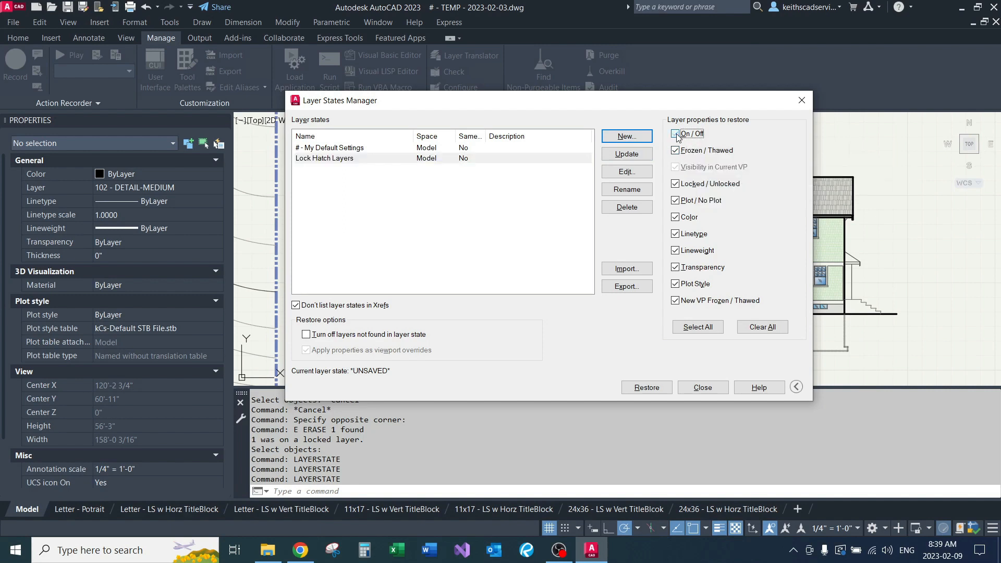
pyautogui.click(677, 151)
pyautogui.click(675, 201)
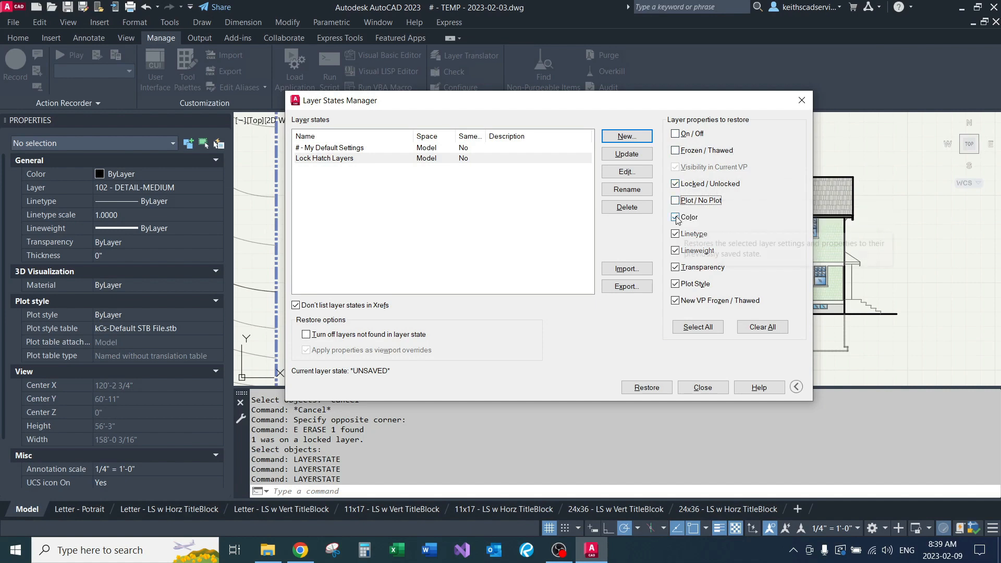
pyautogui.click(676, 218)
pyautogui.click(676, 234)
pyautogui.click(676, 250)
pyautogui.click(675, 267)
pyautogui.click(676, 284)
pyautogui.click(676, 301)
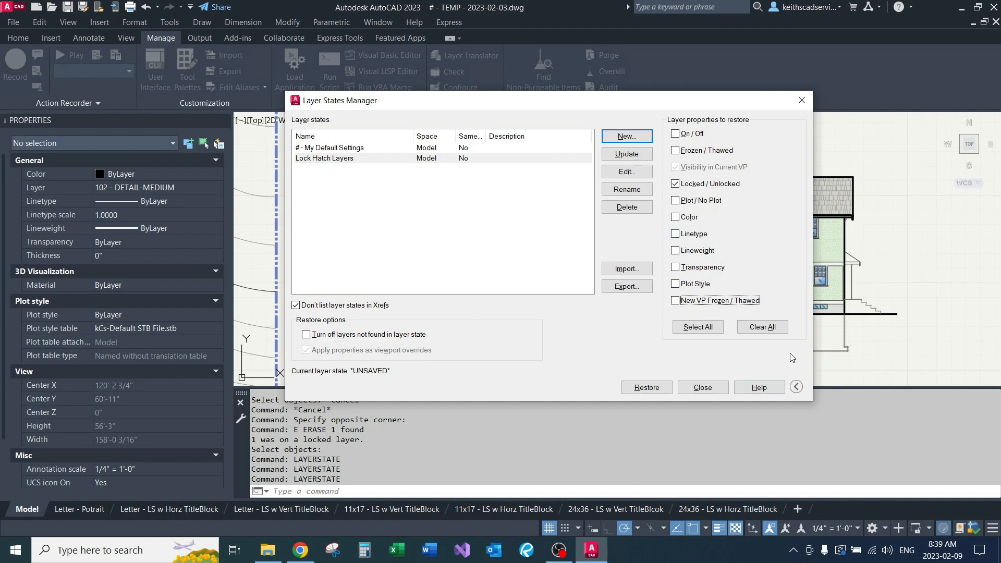
# Collapse and re-expand the restore options to check whether the layer property choices are kept.
pyautogui.click(797, 385)
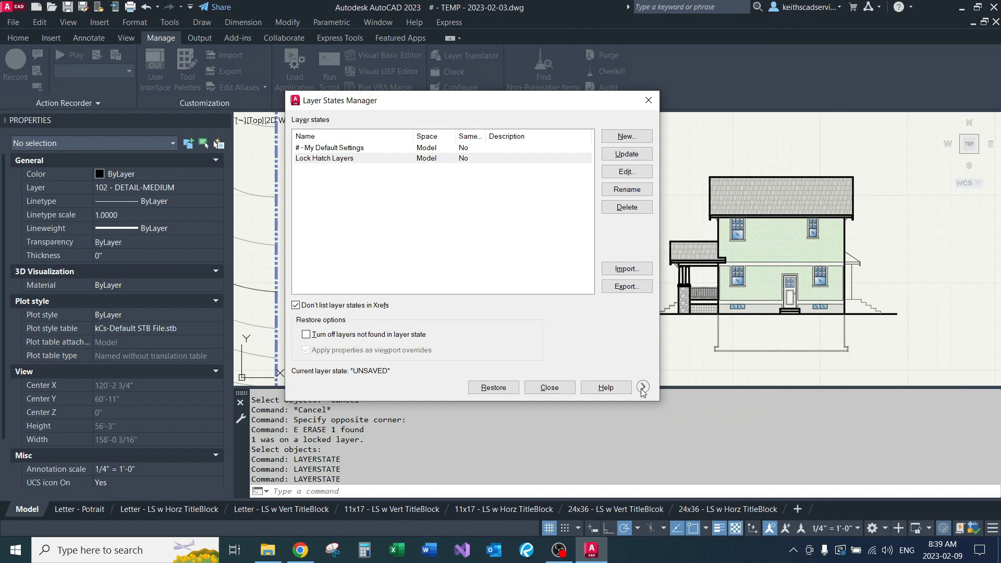
pyautogui.click(642, 387)
pyautogui.click(798, 386)
pyautogui.click(642, 387)
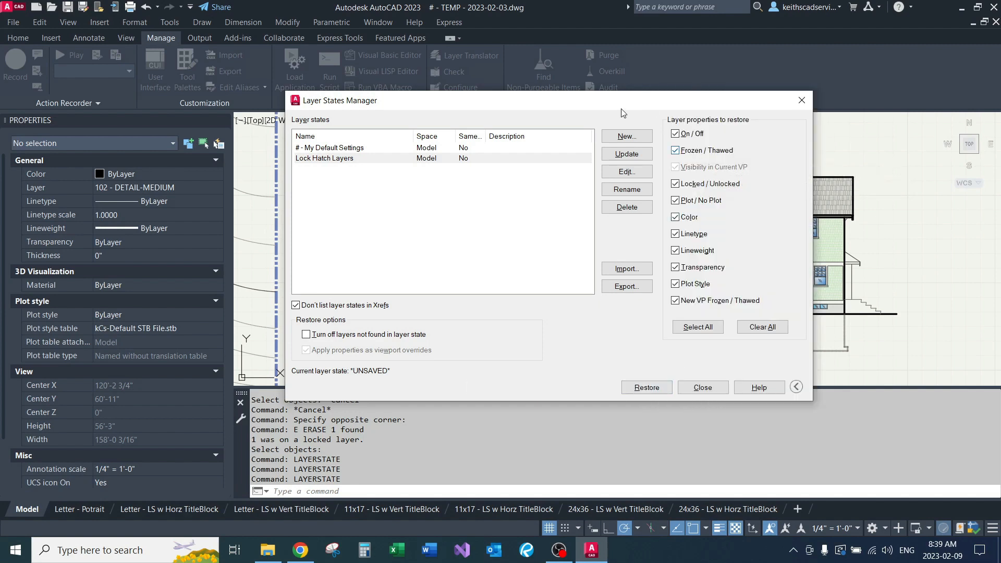
# Limit the properties to restore to Locked / Unlocked again, select the Lock Hatch Layers state, and close the manager.
pyautogui.click(690, 135)
pyautogui.click(693, 152)
pyautogui.click(691, 184)
pyautogui.click(690, 185)
pyautogui.click(693, 203)
pyautogui.click(691, 218)
pyautogui.click(694, 235)
pyautogui.click(694, 251)
pyautogui.click(694, 269)
pyautogui.click(694, 285)
pyautogui.click(335, 159)
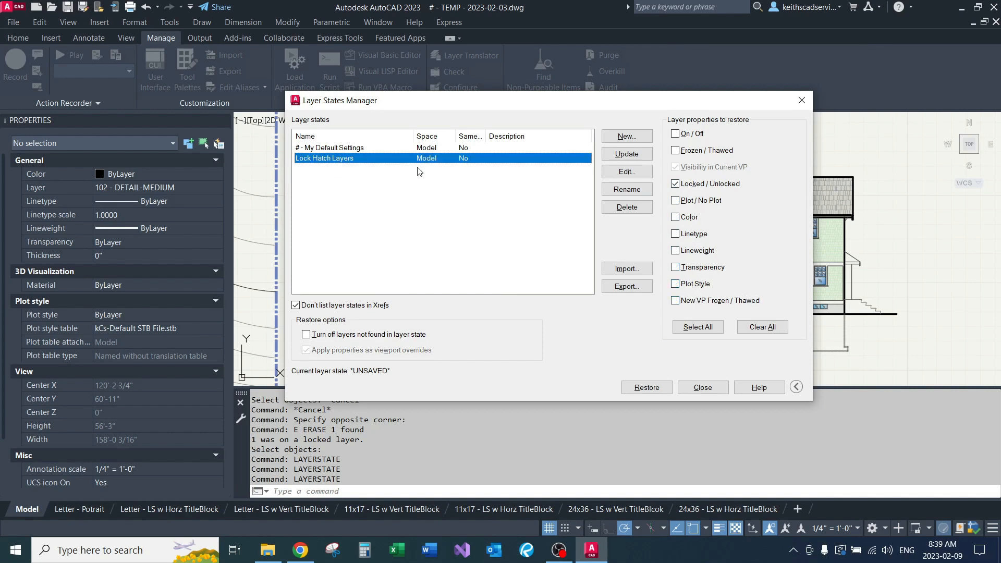
pyautogui.click(704, 389)
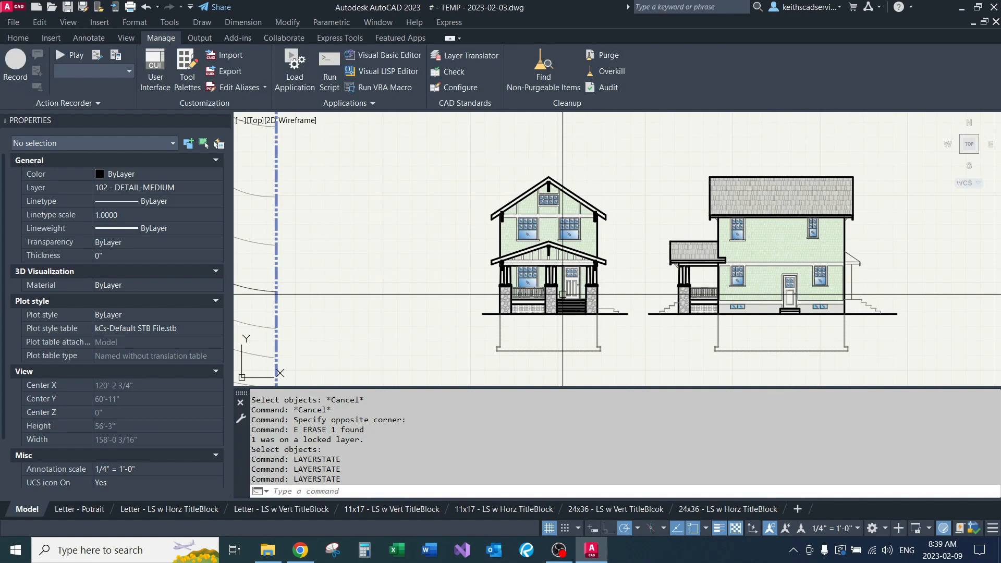
# Reopen the Layer States Manager and leave only Locked / Unlocked enabled among the layer properties to restore.
pyautogui.write('LAYERst')
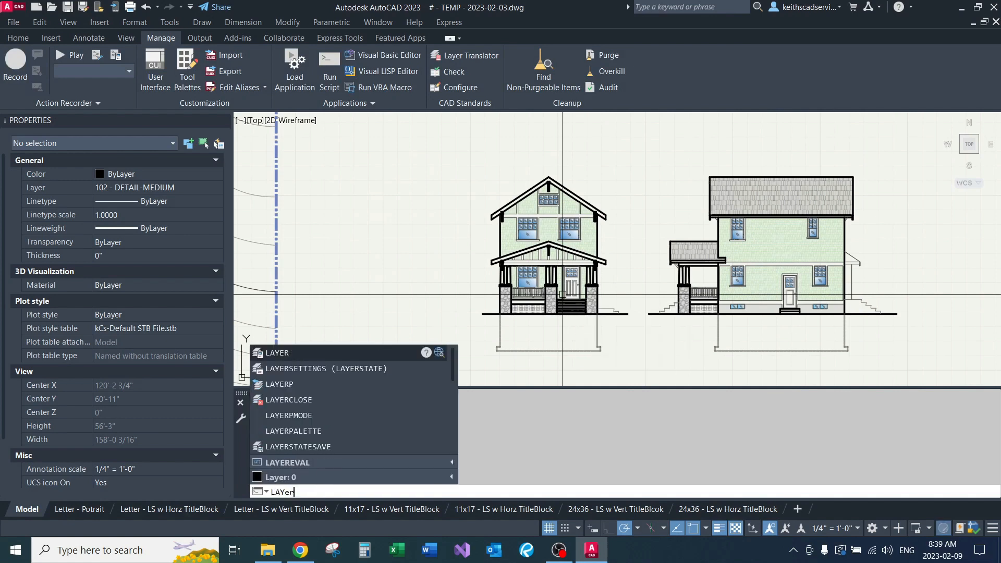
pyautogui.write('ate')
pyautogui.press('Return')
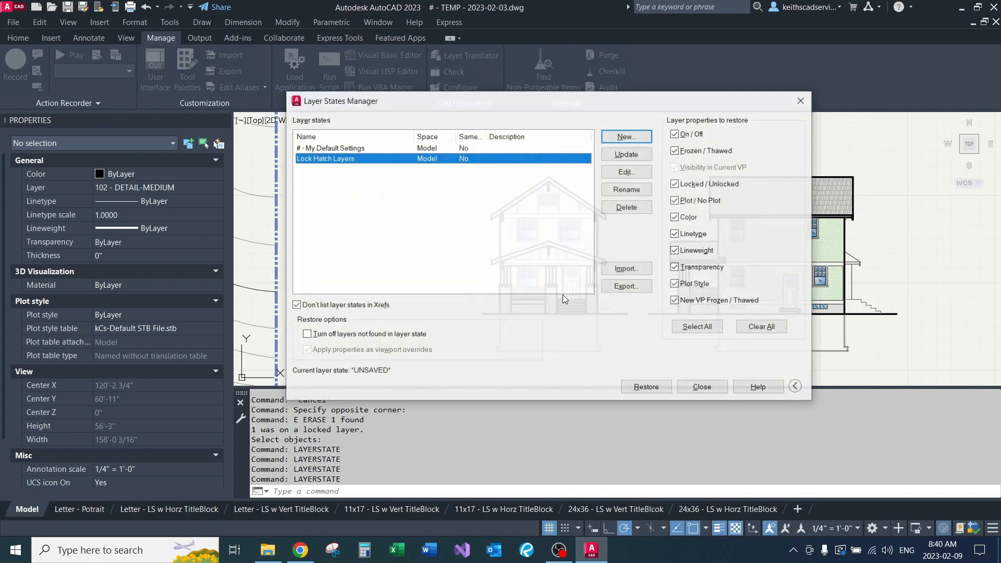
pyautogui.click(697, 134)
pyautogui.click(696, 151)
pyautogui.click(695, 202)
pyautogui.click(689, 218)
pyautogui.click(691, 234)
pyautogui.click(691, 251)
pyautogui.click(689, 268)
pyautogui.click(687, 283)
pyautogui.click(689, 301)
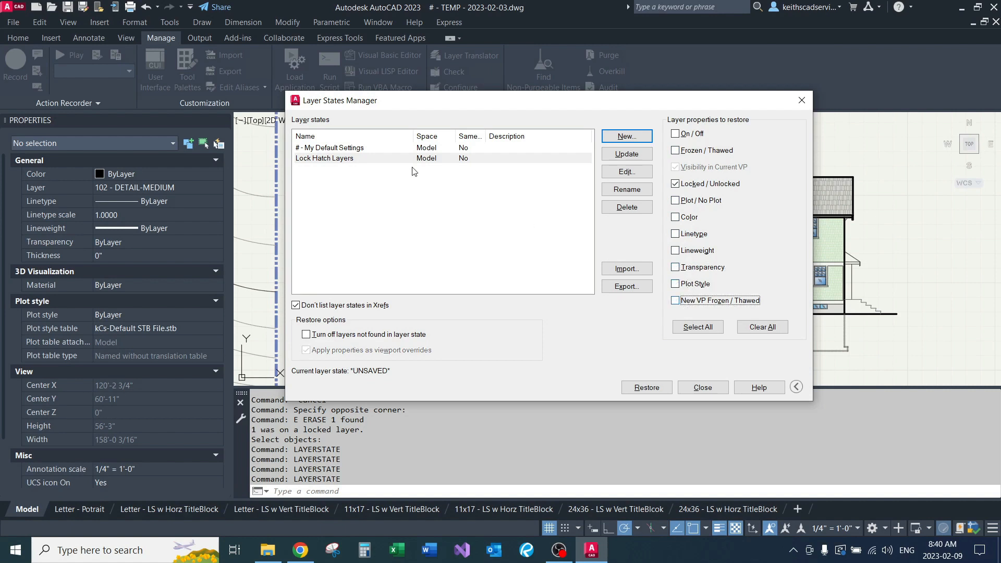
# Restore the Lock Hatch Layers state, and reopen the Layer States Manager.
pyautogui.doubleClick(331, 159)
pyautogui.write('layerstate')
pyautogui.press('Return')
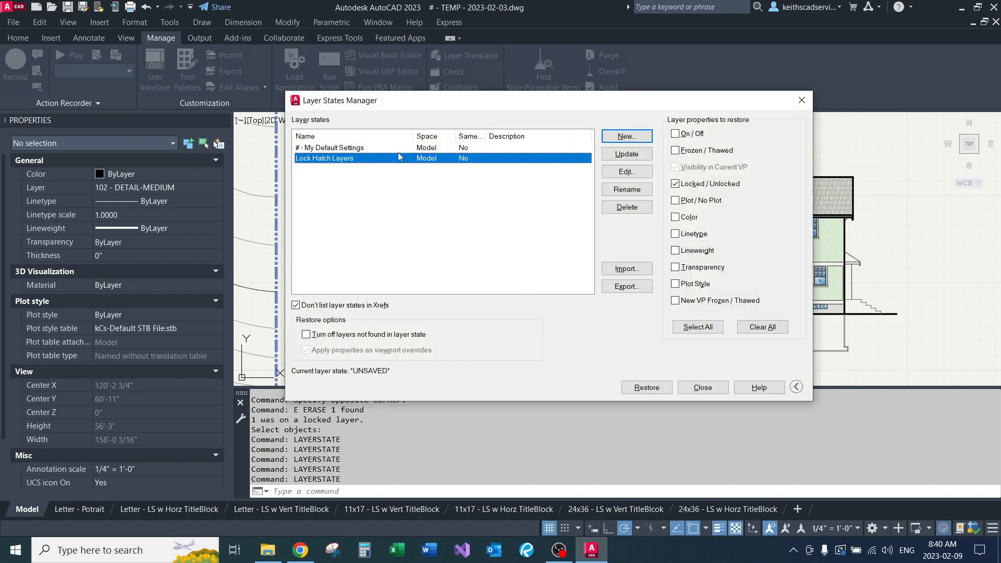
# Compare the properties to restore for the two saved layer states, and restore the # - My Default Settings state.
pyautogui.click(348, 150)
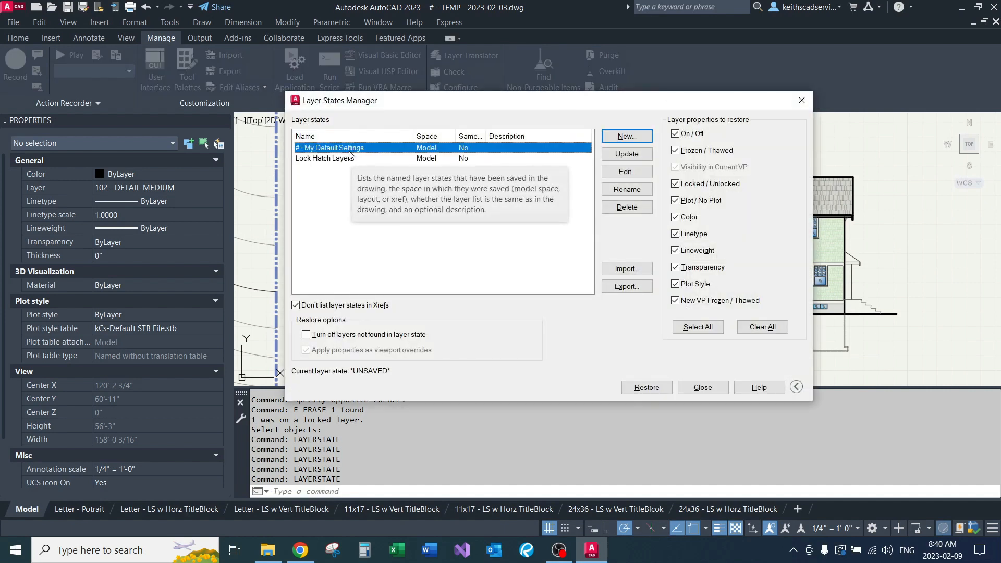
pyautogui.click(341, 158)
pyautogui.click(333, 150)
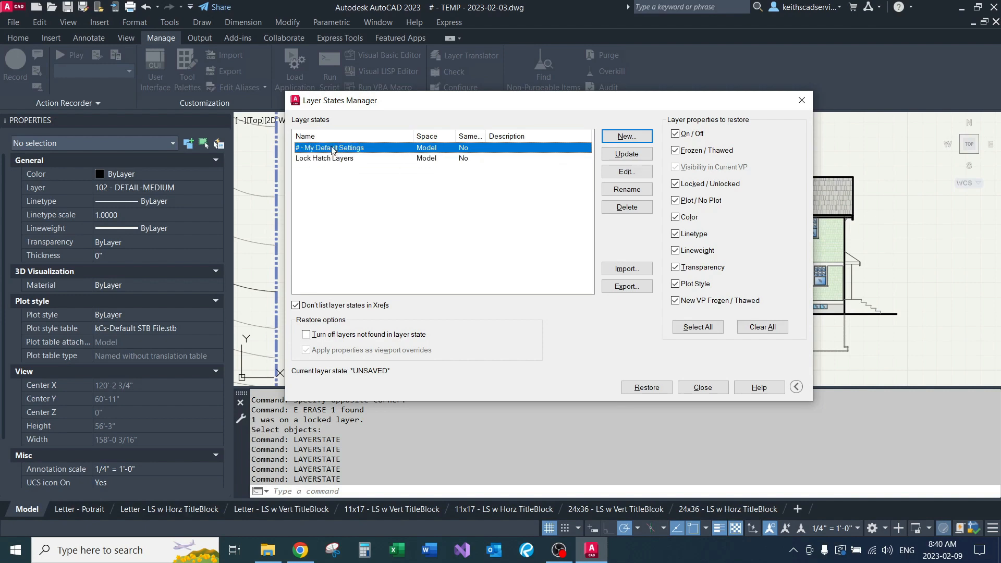
pyautogui.doubleClick(332, 150)
# Try erasing the shingle hatch on the upper front wall of the house, and undo the erasure.
pyautogui.scroll(4, 518, 240)
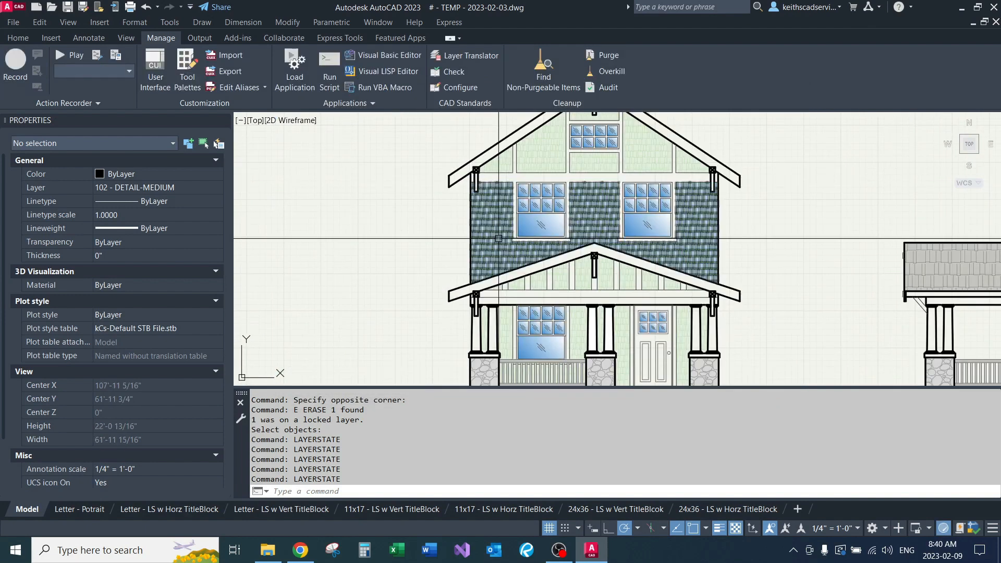
pyautogui.moveTo(496, 247); pyautogui.dragTo(487, 246)
pyautogui.write('e')
pyautogui.press('Return')
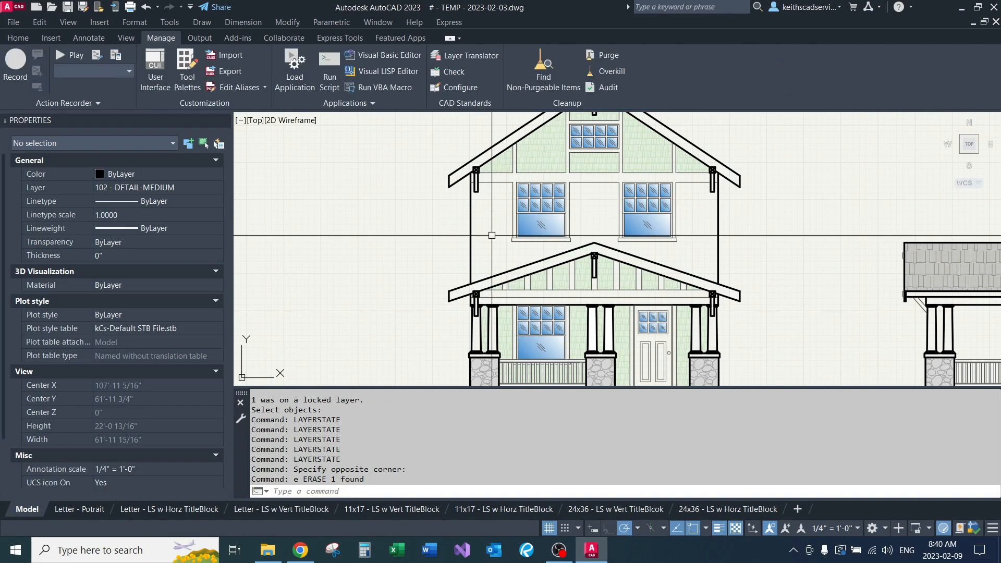
pyautogui.hotkey('ctrl', 'z')
# Restore the Lock Hatch Layers state through the Layer States Manager, and check the lock on the upper front wall's hatch.
pyautogui.write('LAYER')
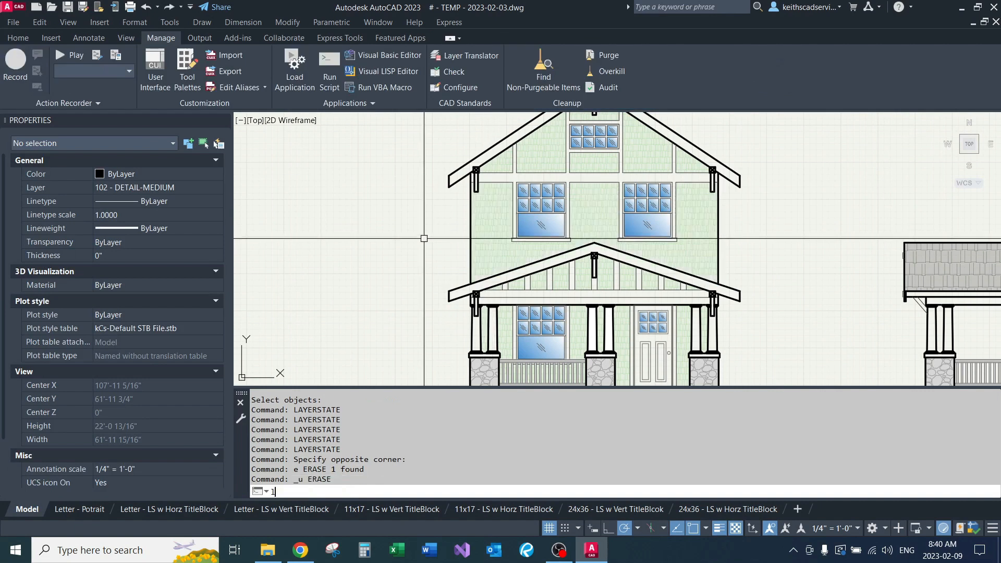
pyautogui.write('STATE')
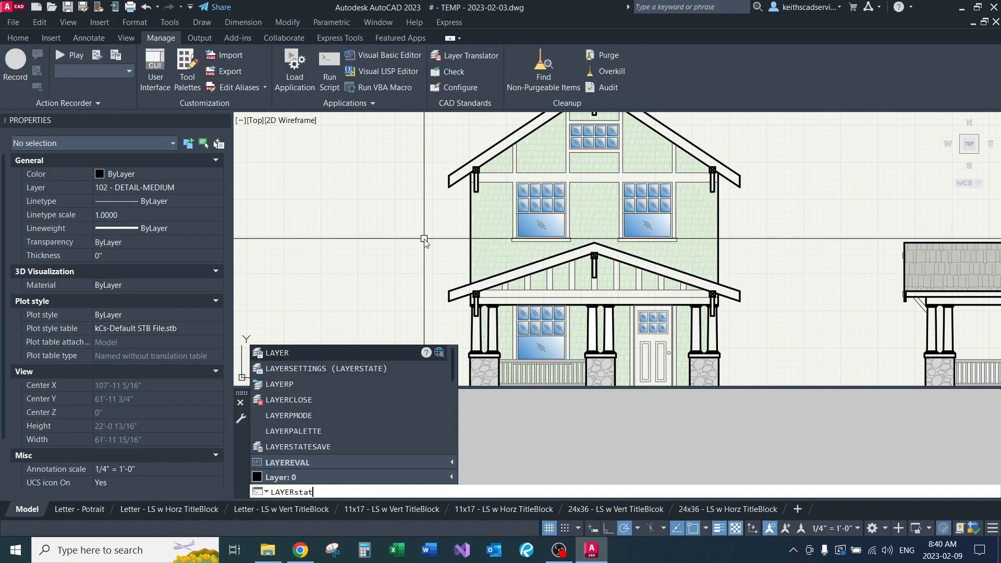
pyautogui.press('Return')
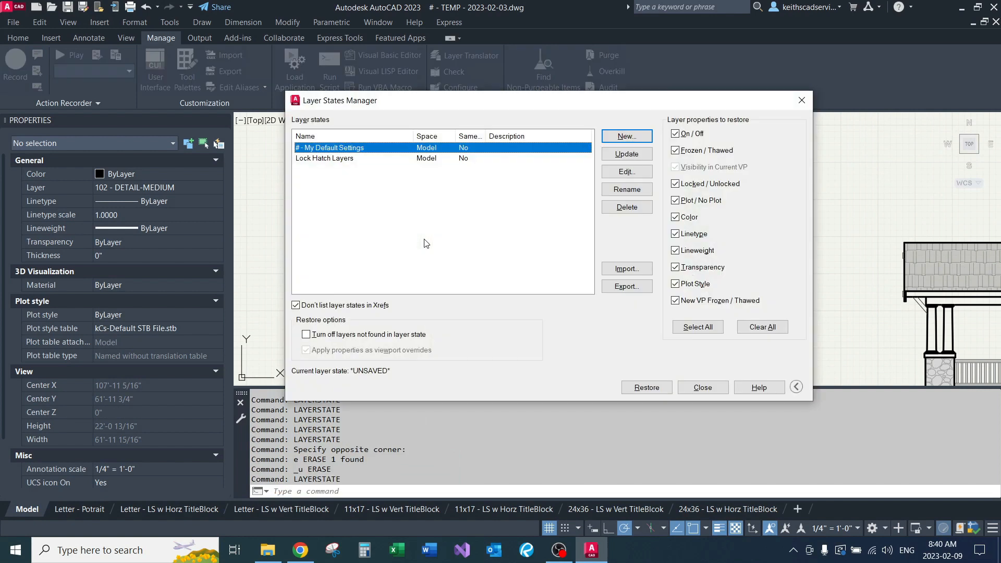
pyautogui.click(332, 161)
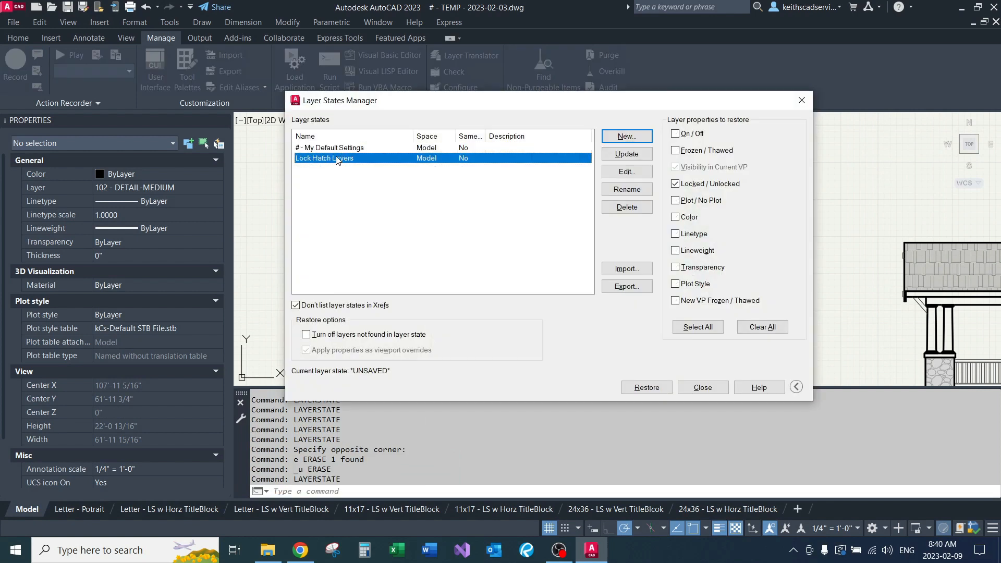
pyautogui.doubleClick(341, 160)
pyautogui.click(495, 230)
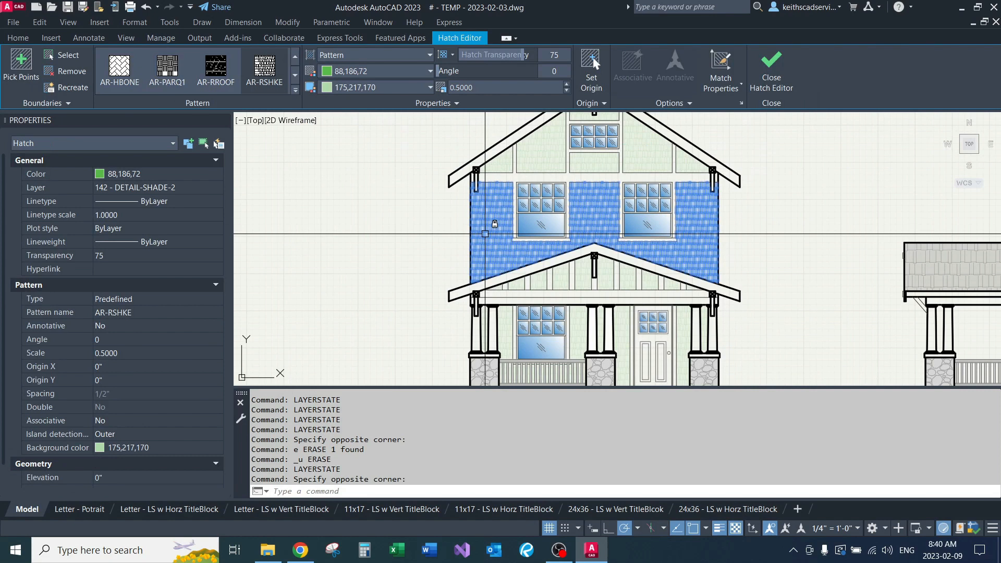
pyautogui.press('Escape')
# Reopen the Layer States Manager and create a new layer state named Grey-out.
pyautogui.write('LAYERSTate')
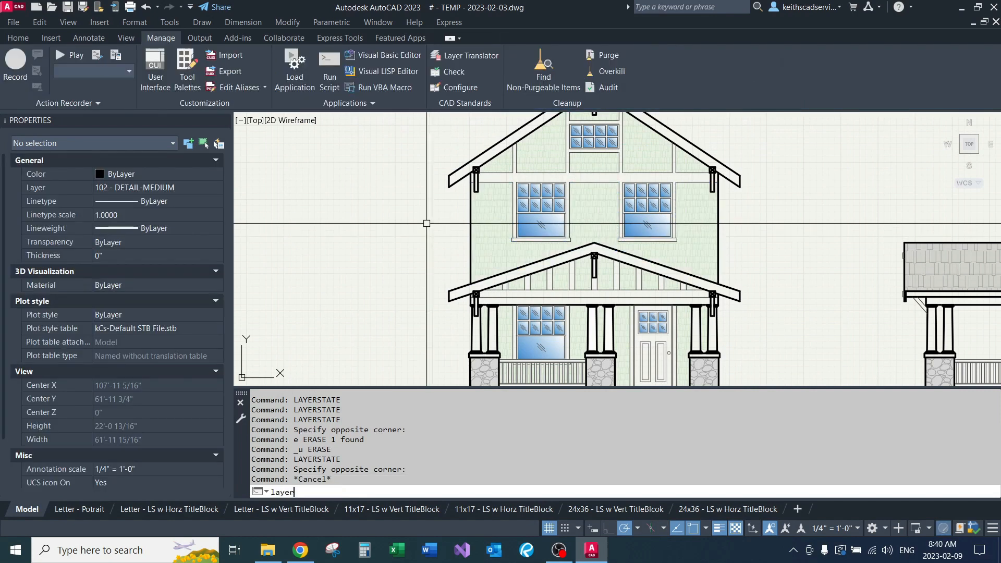
pyautogui.press('Return')
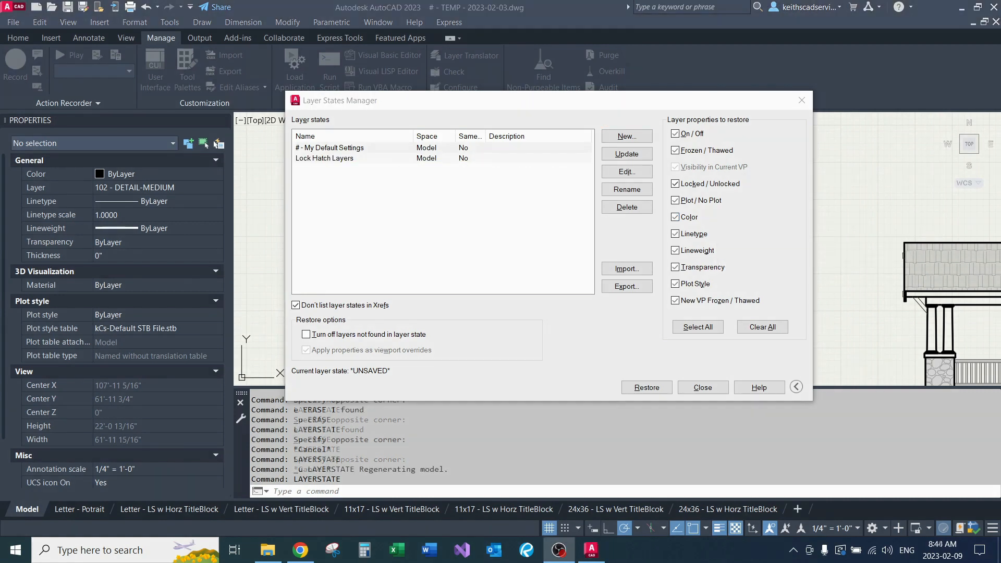
pyautogui.click(348, 172)
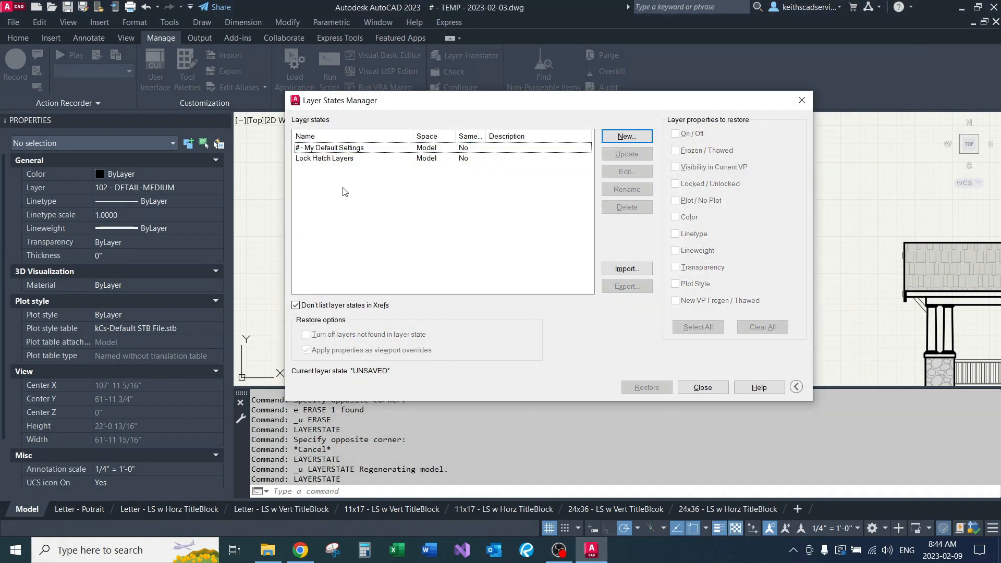
pyautogui.click(606, 137)
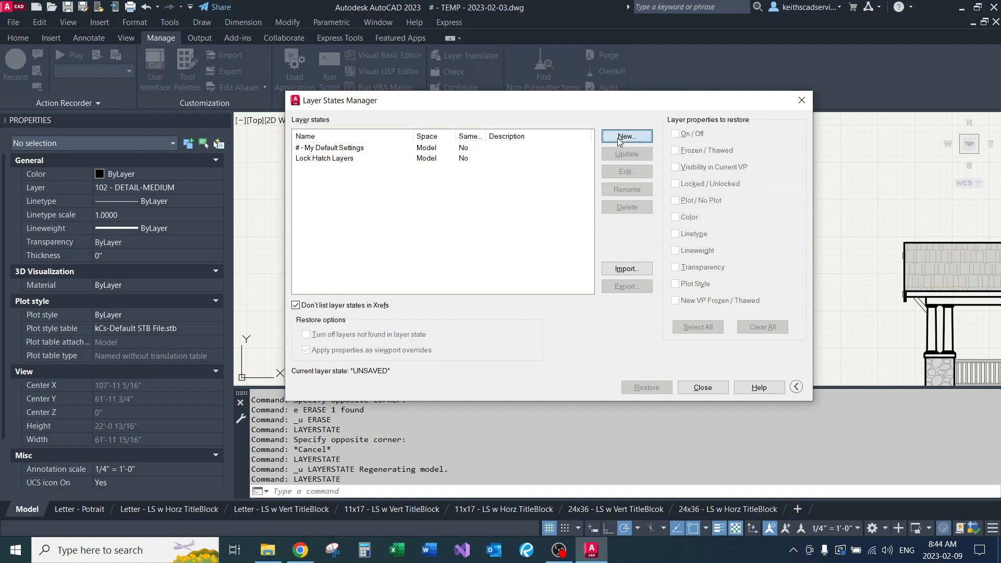
pyautogui.write('Grey-out')
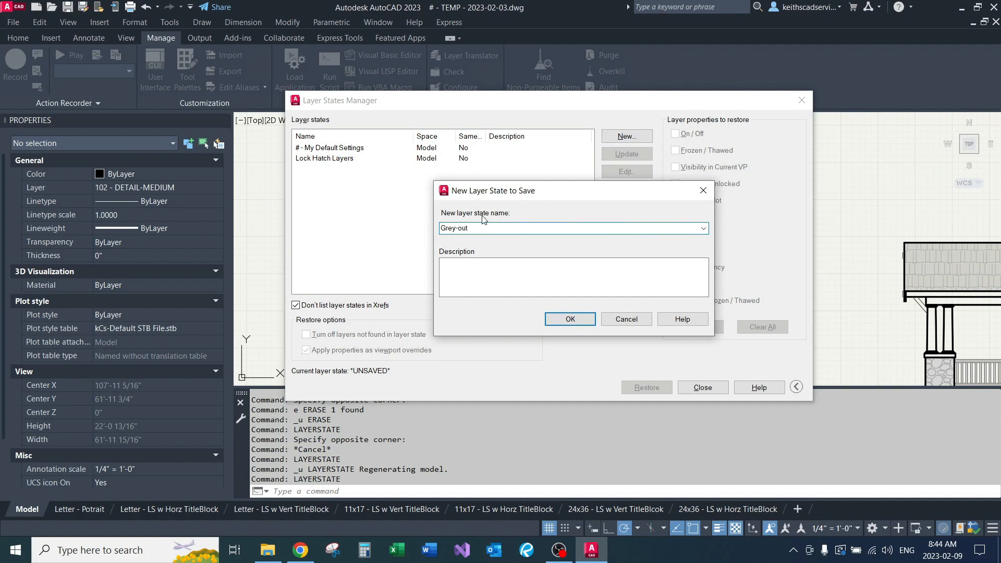
pyautogui.click(566, 321)
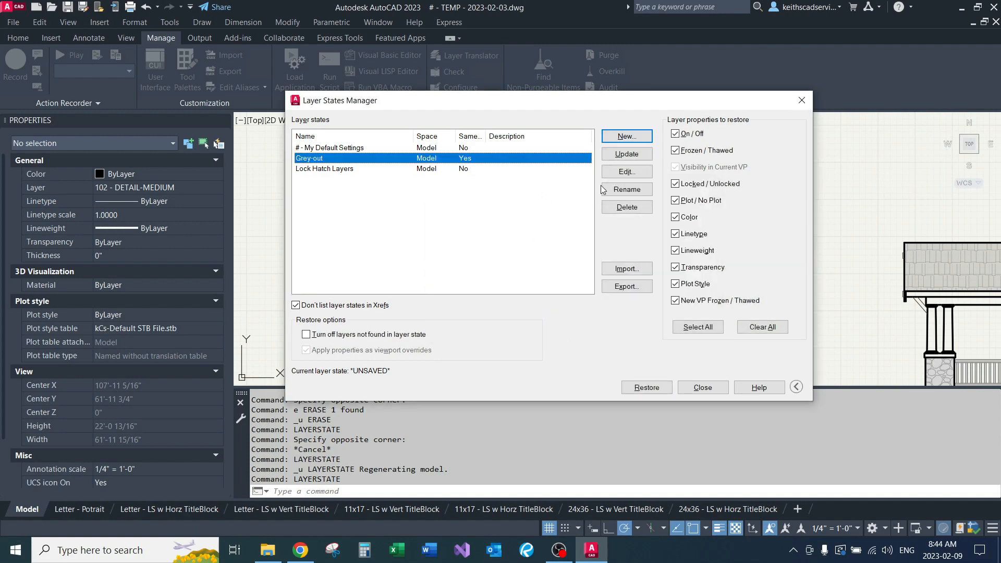
# Limit the layer properties to restore for the Grey-out state to Color only.
pyautogui.click(675, 133)
pyautogui.click(677, 150)
pyautogui.click(675, 183)
pyautogui.click(675, 200)
pyautogui.click(675, 234)
pyautogui.click(676, 250)
pyautogui.click(675, 267)
pyautogui.click(675, 283)
pyautogui.click(675, 300)
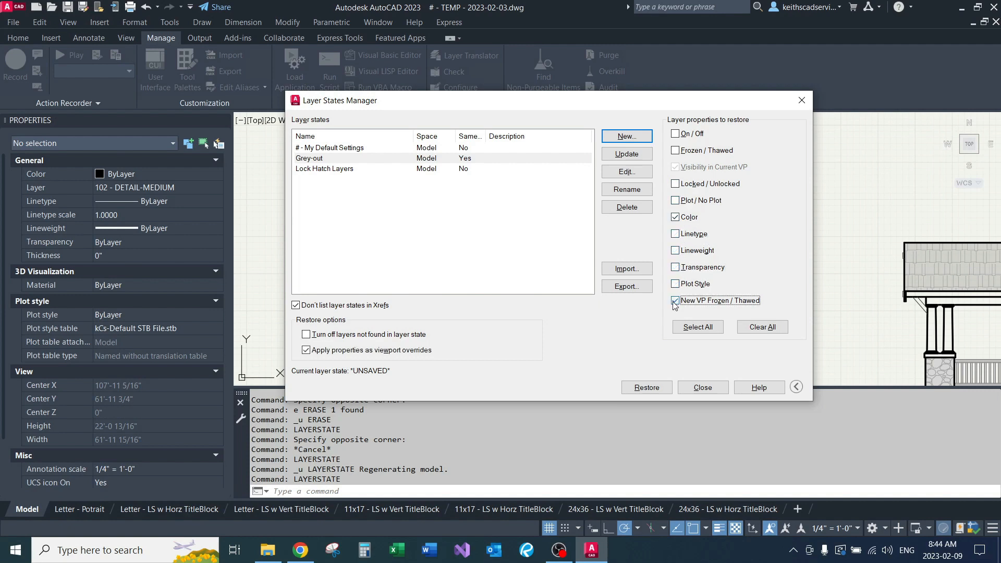
# Open the Grey-out layer state for editing and remove layer 0 from it.
pyautogui.click(339, 159)
pyautogui.click(627, 172)
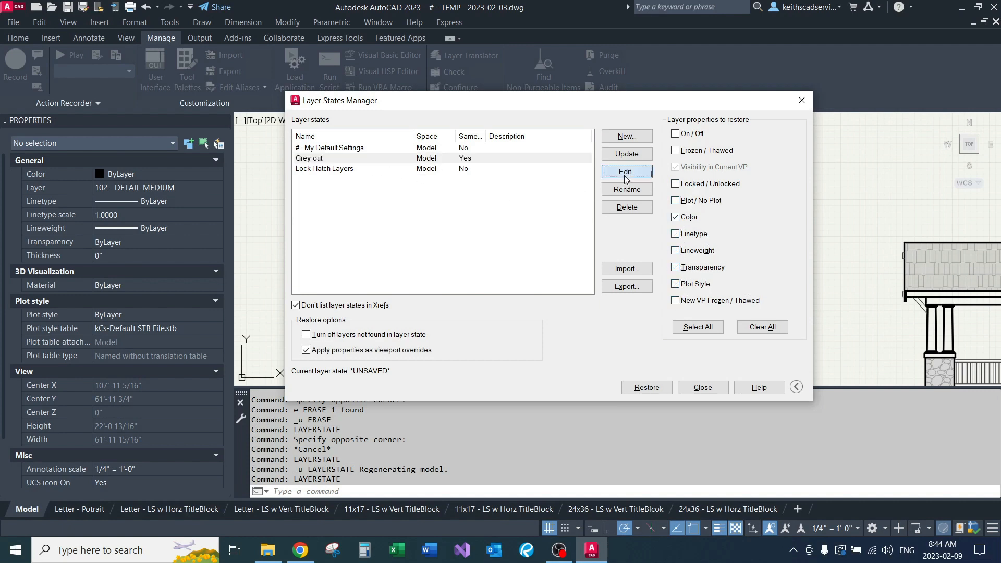
pyautogui.click(460, 182)
pyautogui.scroll(-10, 480, 267)
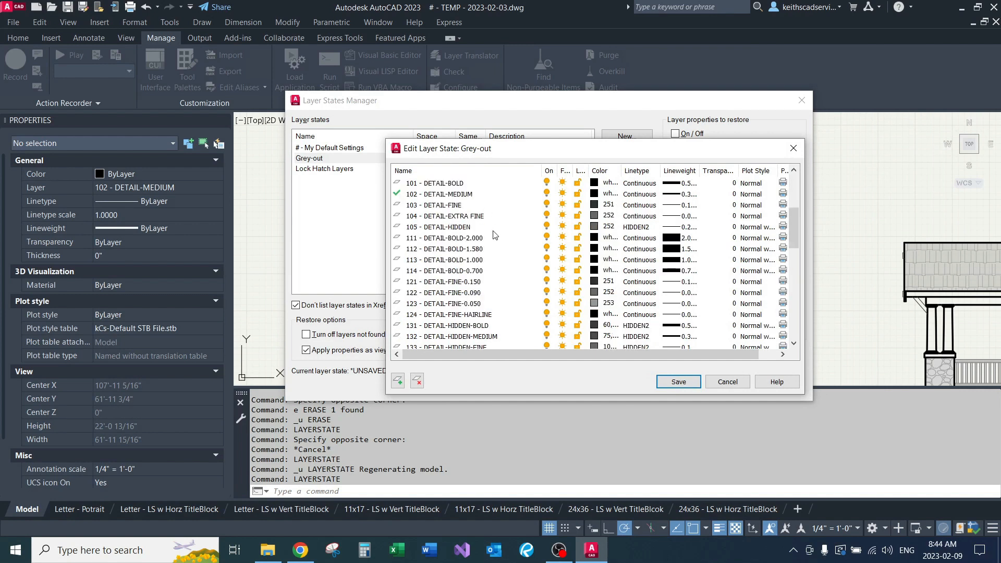
pyautogui.scroll(-3, 480, 266)
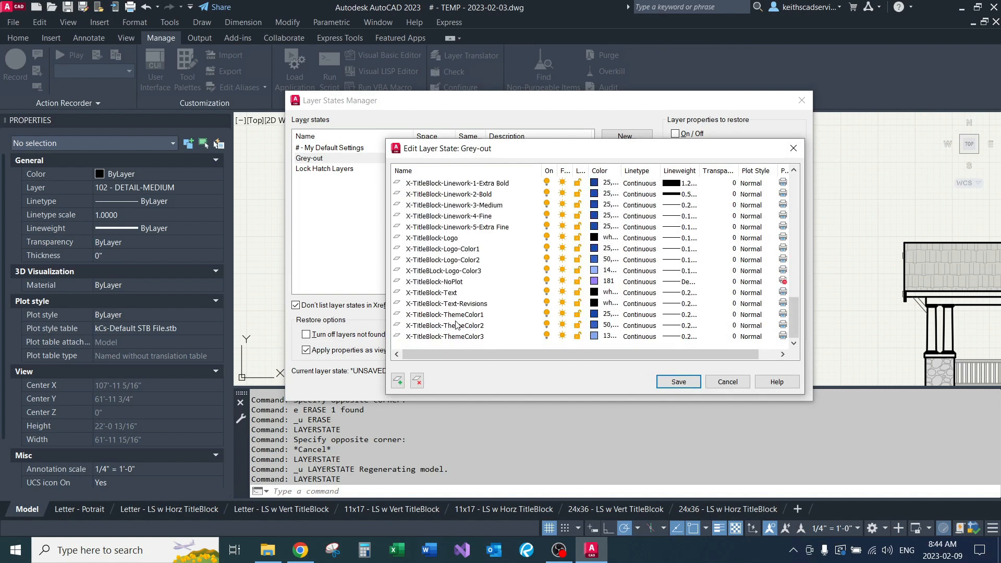
pyautogui.scroll(15, 447, 323)
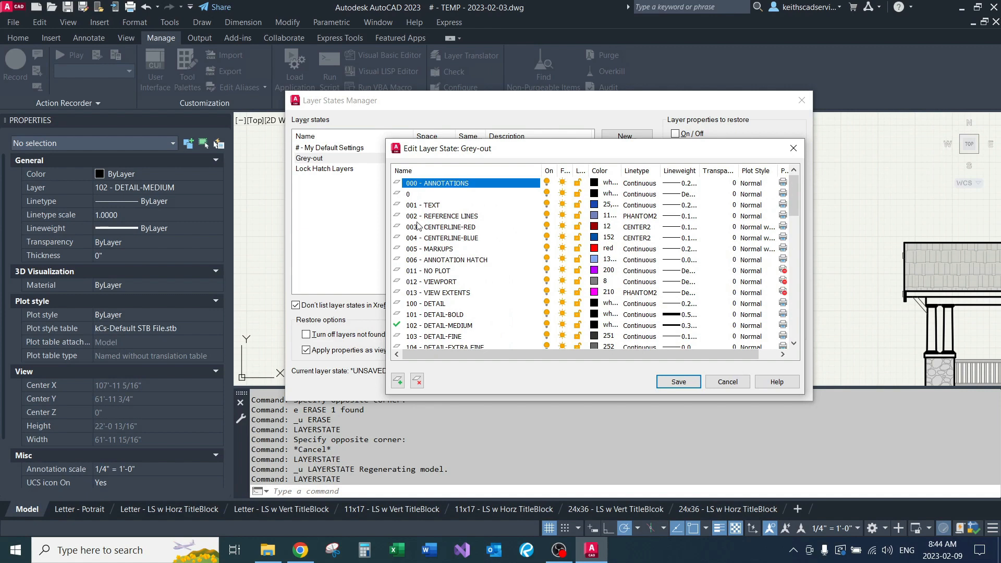
pyautogui.click(420, 196)
pyautogui.click(417, 380)
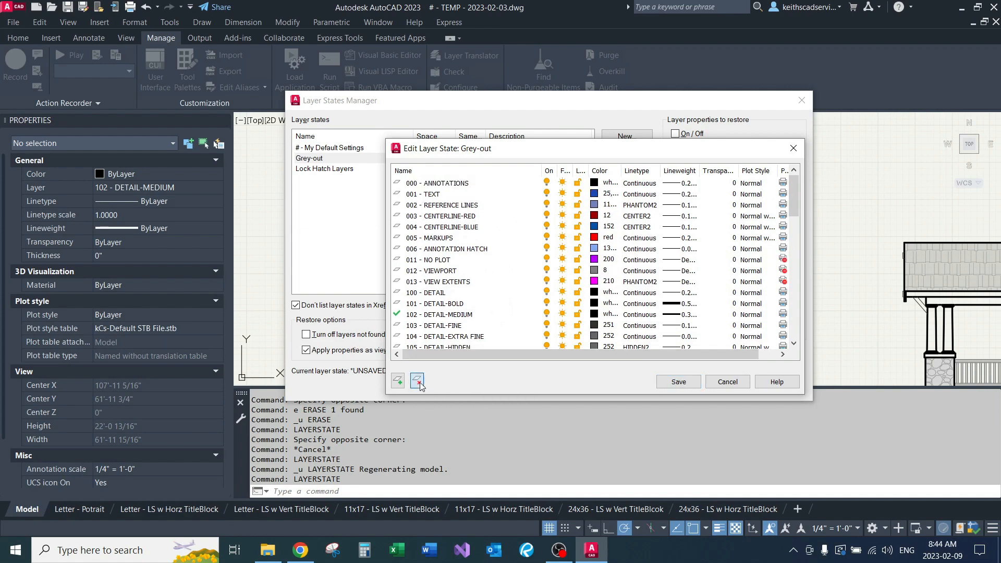
# Remove all layers listed after 155 - DETAIL-HATCH-5, including the X-TitleBlock layers, from the Grey-out state.
pyautogui.scroll(-15, 477, 253)
pyautogui.scroll(2, 477, 253)
pyautogui.click(431, 227)
pyautogui.scroll(-2, 467, 271)
pyautogui.scroll(-2, 446, 336)
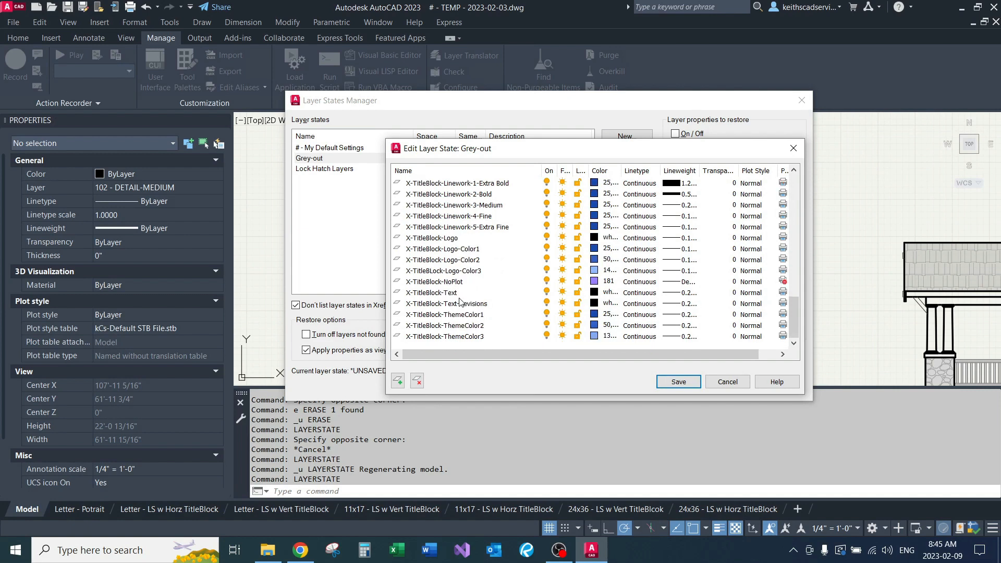
pyautogui.keyDown('shift'); pyautogui.click(440, 337); pyautogui.keyUp('shift')
pyautogui.click(417, 381)
# Set the color of all remaining layers in the Grey-out state to 253, and save the edited state.
pyautogui.scroll(15, 461, 196)
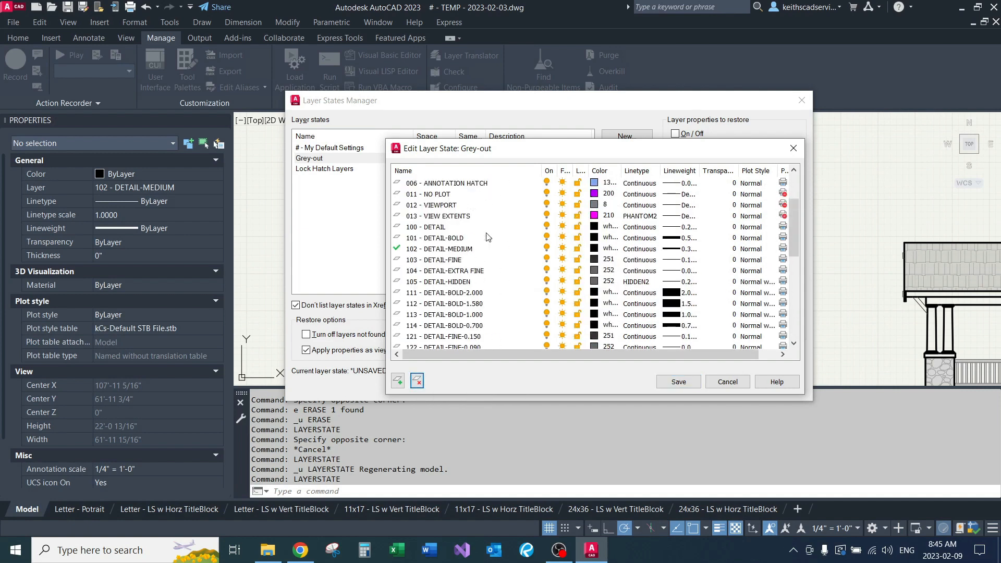
pyautogui.click(453, 186)
pyautogui.scroll(-15, 455, 342)
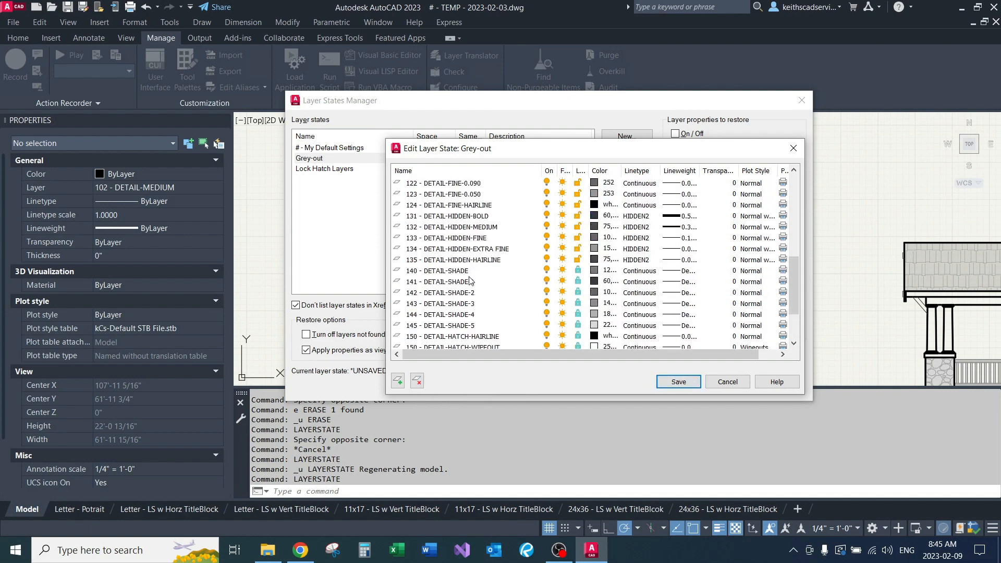
pyautogui.keyDown('shift'); pyautogui.click(454, 340); pyautogui.keyUp('shift')
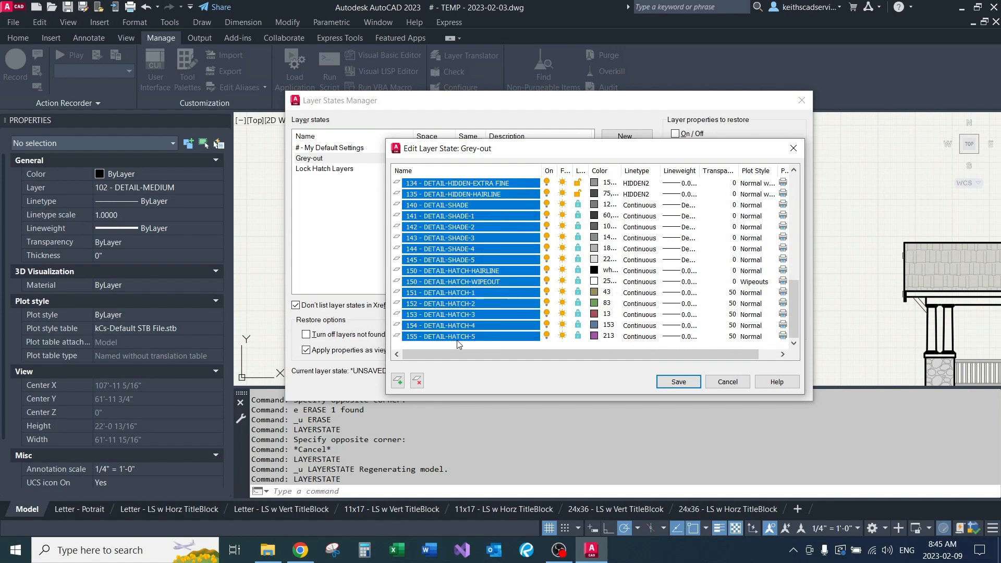
pyautogui.click(595, 338)
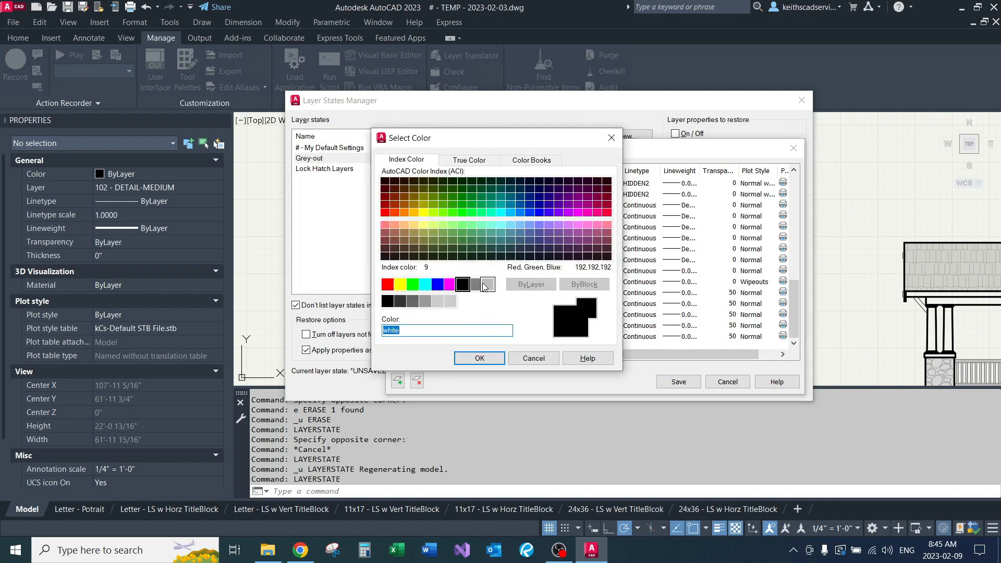
pyautogui.click(425, 301)
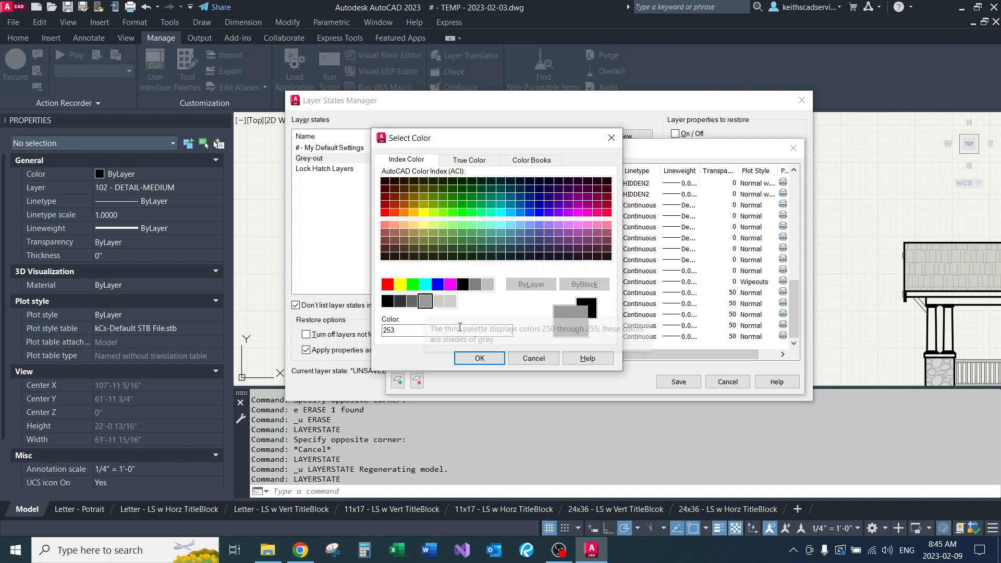
pyautogui.click(482, 358)
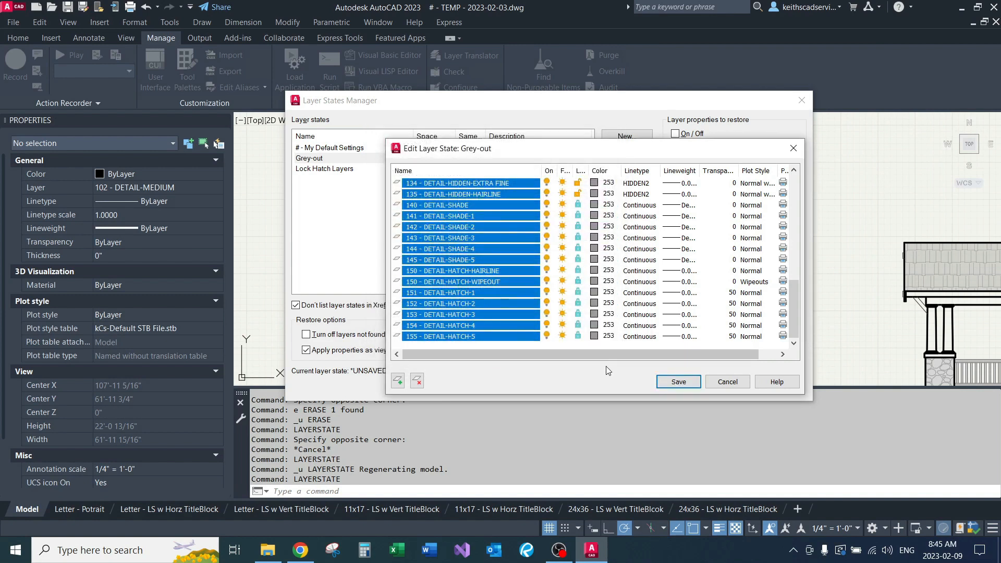
pyautogui.click(677, 381)
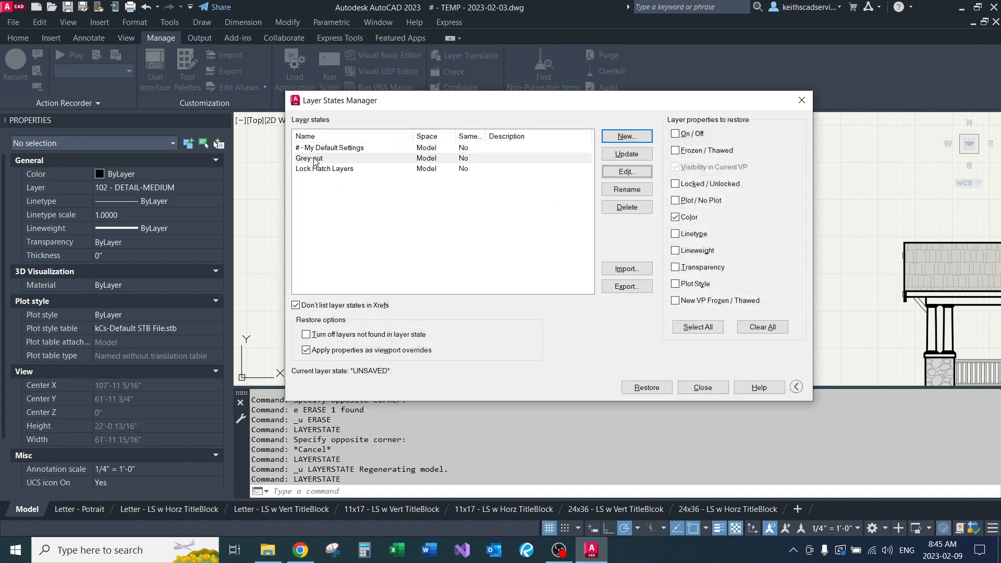
# Restore the Grey-out layer state to the house elevations.
pyautogui.doubleClick(312, 158)
pyautogui.scroll(-3, 372, 217)
pyautogui.scroll(3, 584, 263)
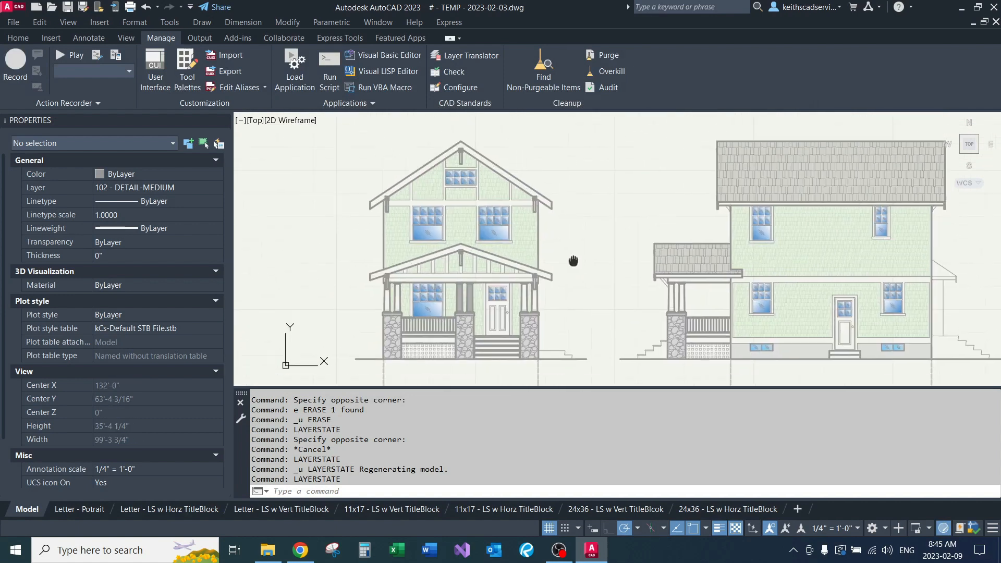
# Examine the front elevation's linework, windows and wall hatches for how the Grey-out state affects their colors.
pyautogui.moveTo(581, 218)
pyautogui.mouseDown(button='middle')
pyautogui.moveTo(609, 240)
pyautogui.moveTo(639, 221)
pyautogui.moveTo(650, 262)
pyautogui.mouseUp(button='middle')
pyautogui.moveTo(464, 197); pyautogui.dragTo(559, 209, button='middle')
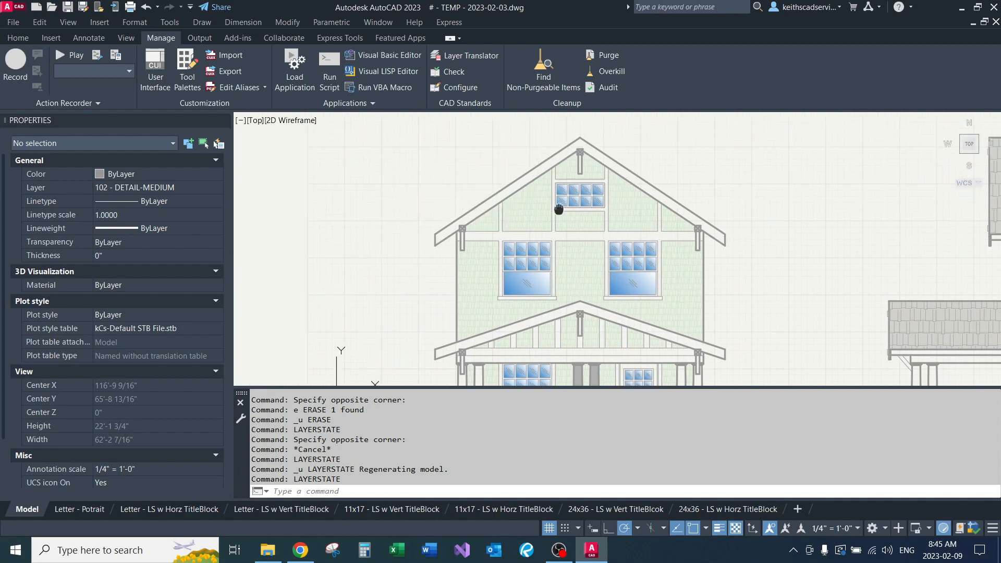
pyautogui.scroll(4, 559, 209)
pyautogui.scroll(-5, 529, 211)
pyautogui.scroll(3, 525, 212)
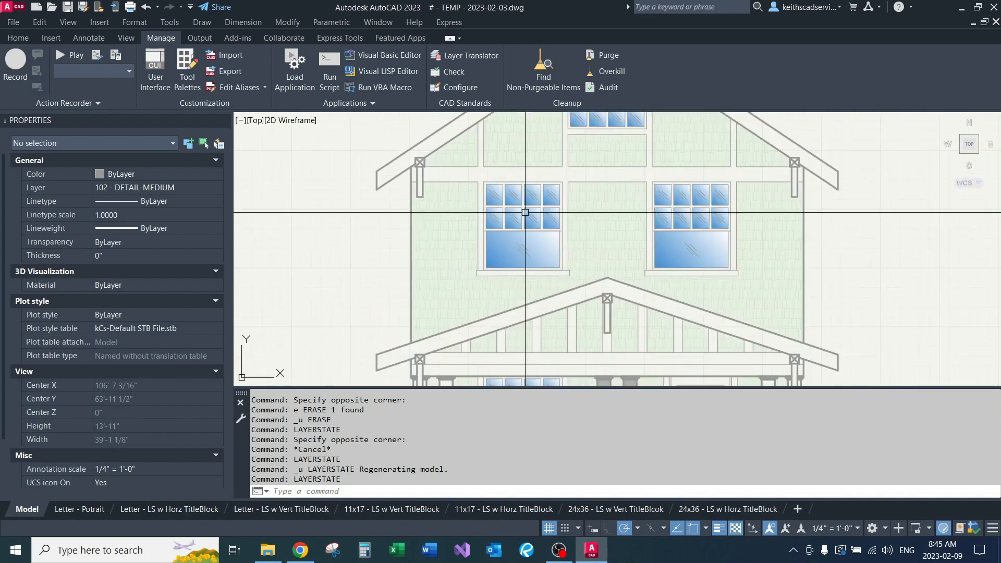
pyautogui.moveTo(441, 269)
pyautogui.mouseDown(button='middle')
pyautogui.moveTo(464, 208)
pyautogui.moveTo(400, 205)
pyautogui.mouseUp(button='middle')
pyautogui.moveTo(561, 217); pyautogui.dragTo(481, 217, button='middle')
pyautogui.moveTo(641, 221); pyautogui.dragTo(612, 264, button='middle')
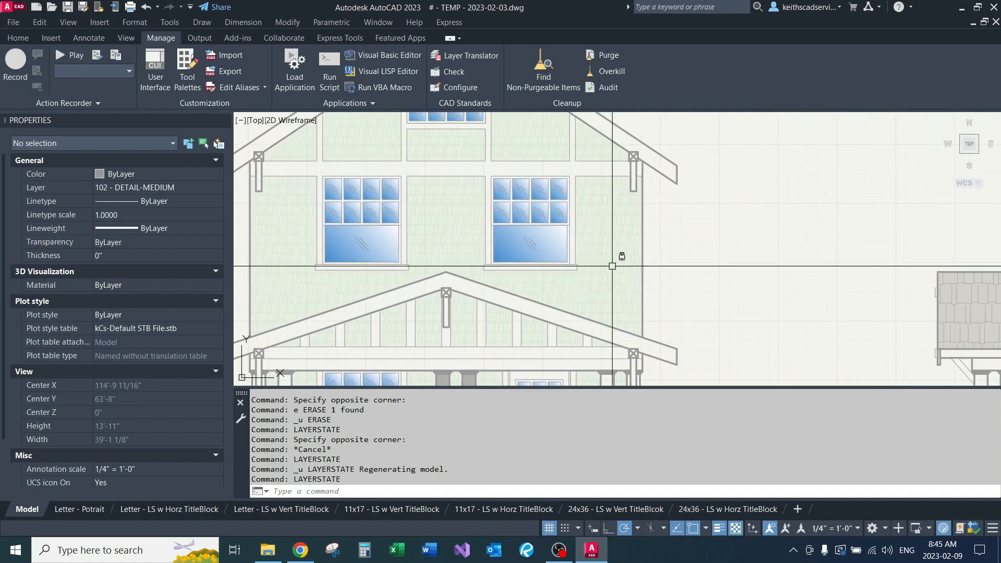
pyautogui.moveTo(617, 222); pyautogui.dragTo(610, 297, button='middle')
pyautogui.moveTo(514, 214)
pyautogui.mouseDown(button='middle')
pyautogui.moveTo(601, 233)
pyautogui.moveTo(575, 174)
pyautogui.mouseUp(button='middle')
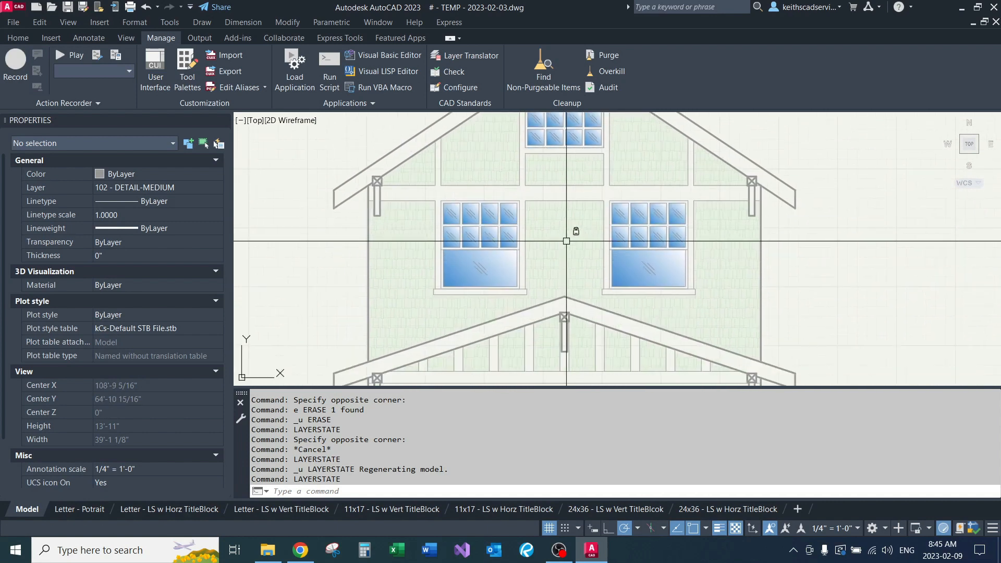
# Inspect the color and background color of the shingle hatch on the front elevation's upper wall.
pyautogui.moveTo(571, 234); pyautogui.dragTo(606, 193, button='middle')
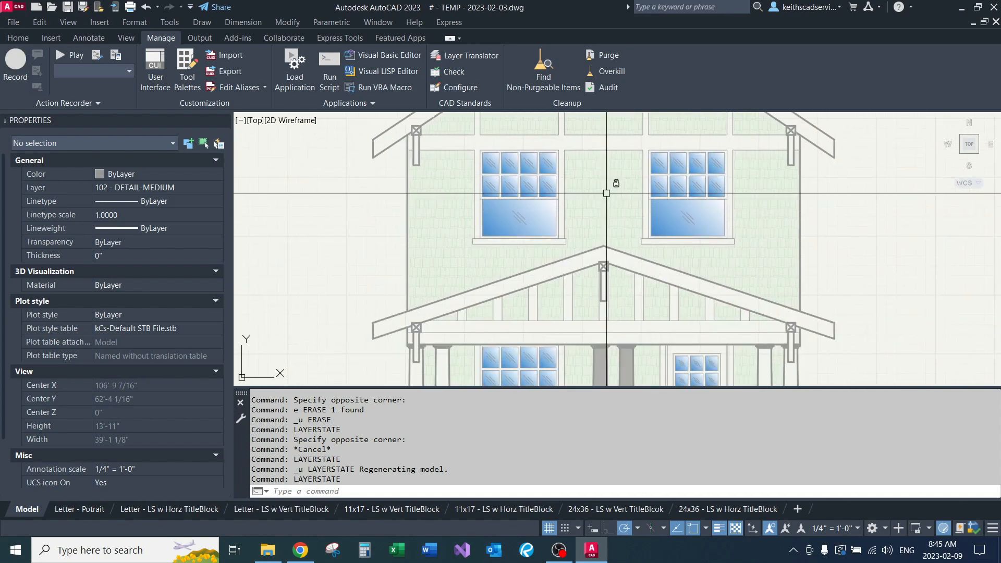
pyautogui.click(459, 211)
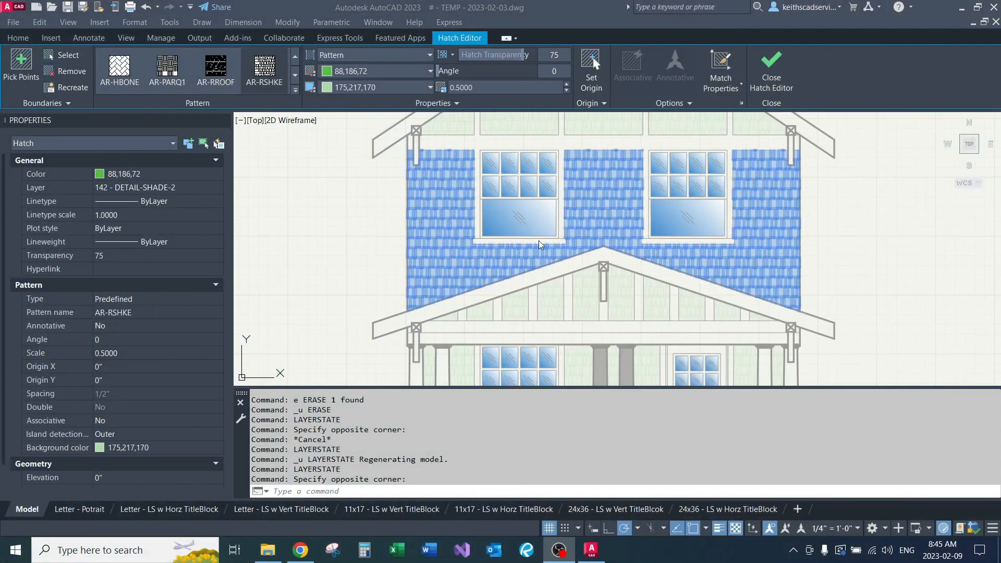
pyautogui.press('Escape')
pyautogui.press('Escape')
pyautogui.press('Escape')
pyautogui.scroll(-5, 420, 249)
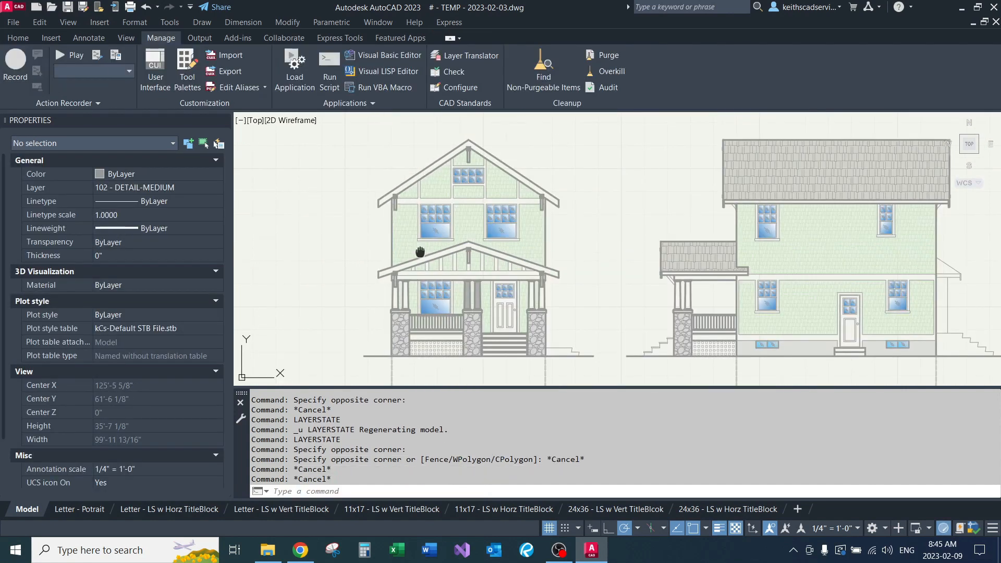
# Restore the # - My Default Settings layer state to the house elevations in model space.
pyautogui.write('LMAN')
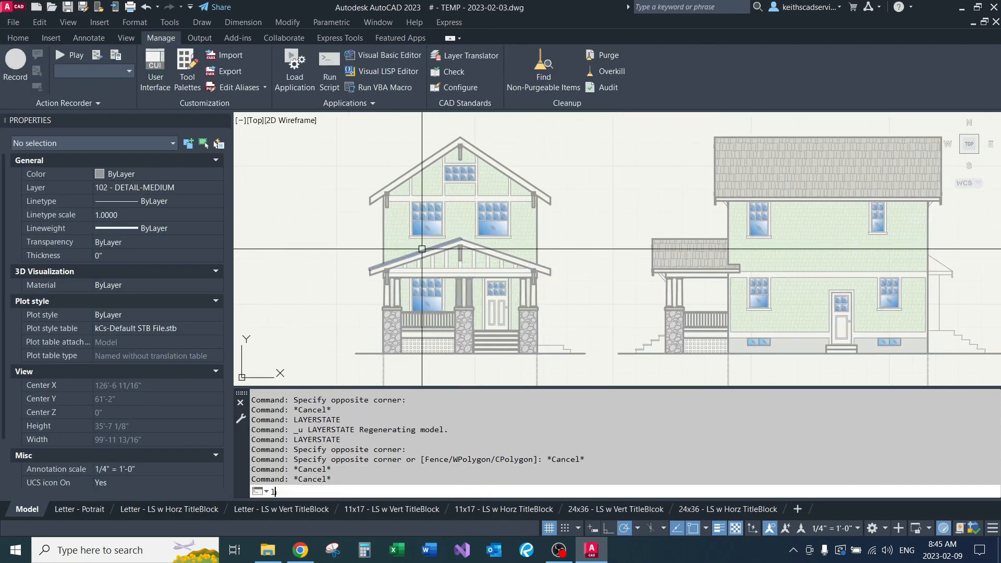
pyautogui.press('Return')
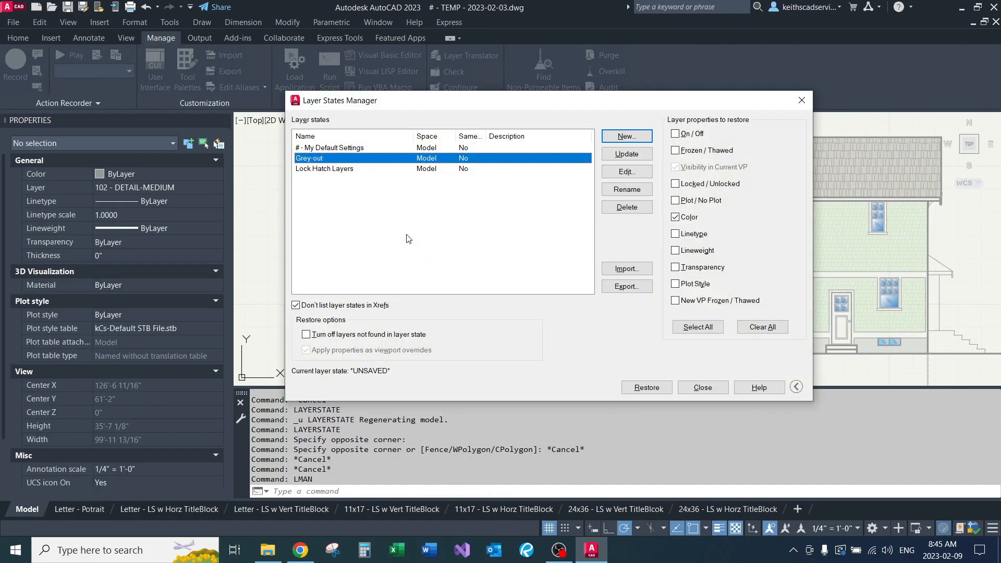
pyautogui.doubleClick(342, 157)
pyautogui.moveTo(427, 191); pyautogui.dragTo(352, 243, button='middle')
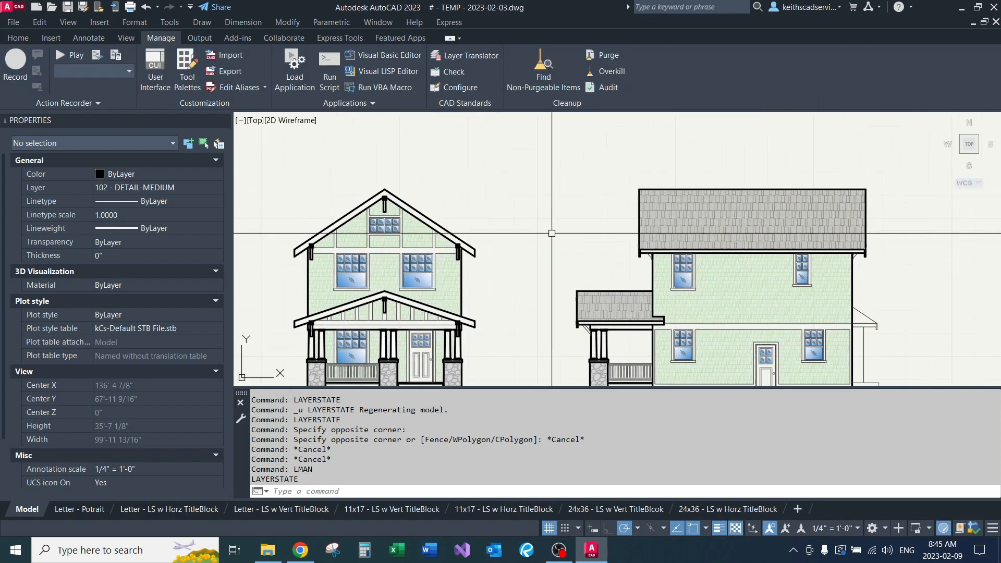
# On the 24x36 - LS w Horz TitleBlock layout, unlock the viewport, center the front and side elevations in it, and relock it.
pyautogui.click(728, 508)
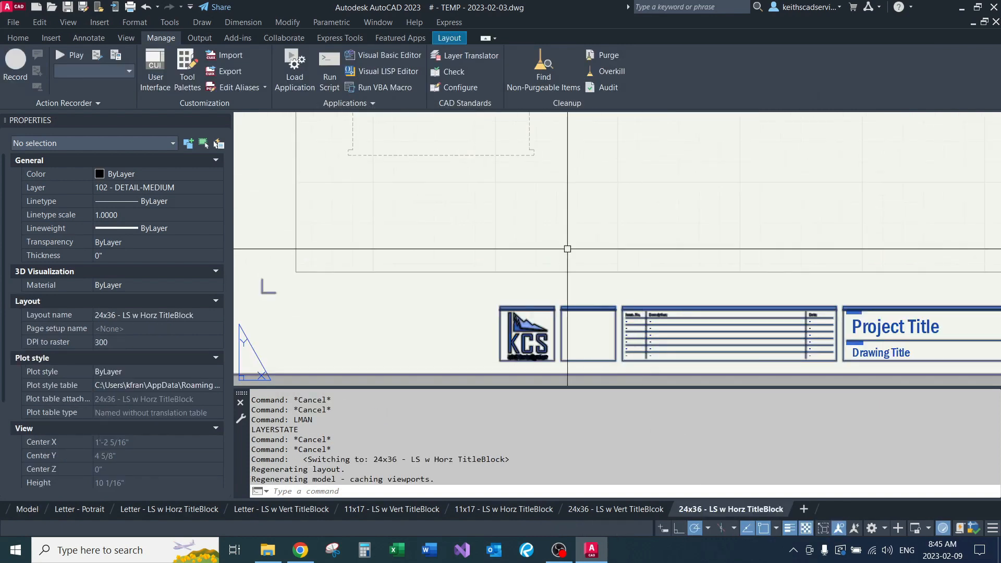
pyautogui.doubleClick(532, 263)
pyautogui.moveTo(532, 262)
pyautogui.mouseDown(button='middle')
pyautogui.moveTo(640, 259)
pyautogui.moveTo(529, 250)
pyautogui.mouseUp(button='middle')
pyautogui.click(775, 528)
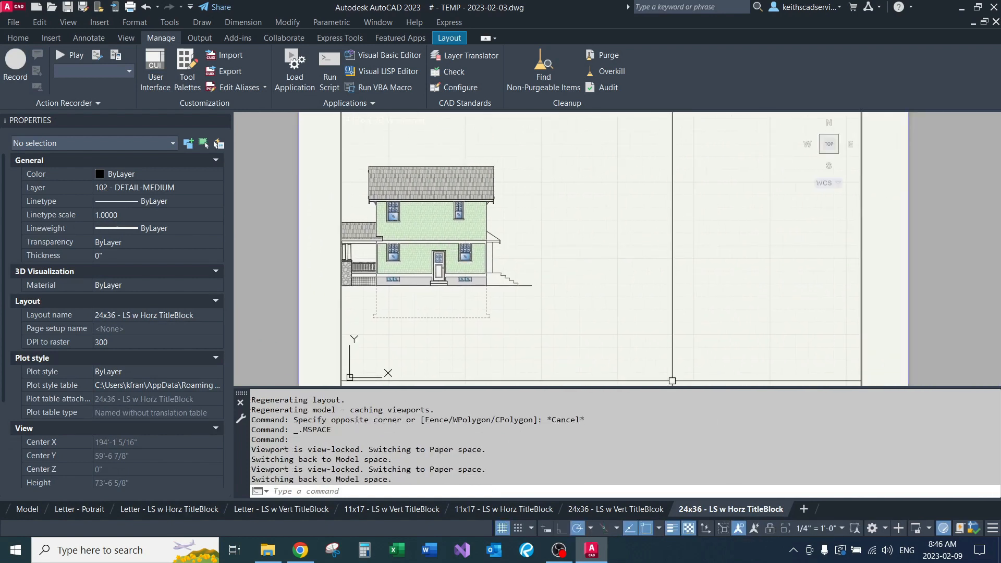
pyautogui.moveTo(539, 293); pyautogui.dragTo(699, 279, button='middle')
pyautogui.moveTo(518, 260); pyautogui.dragTo(587, 252, button='middle')
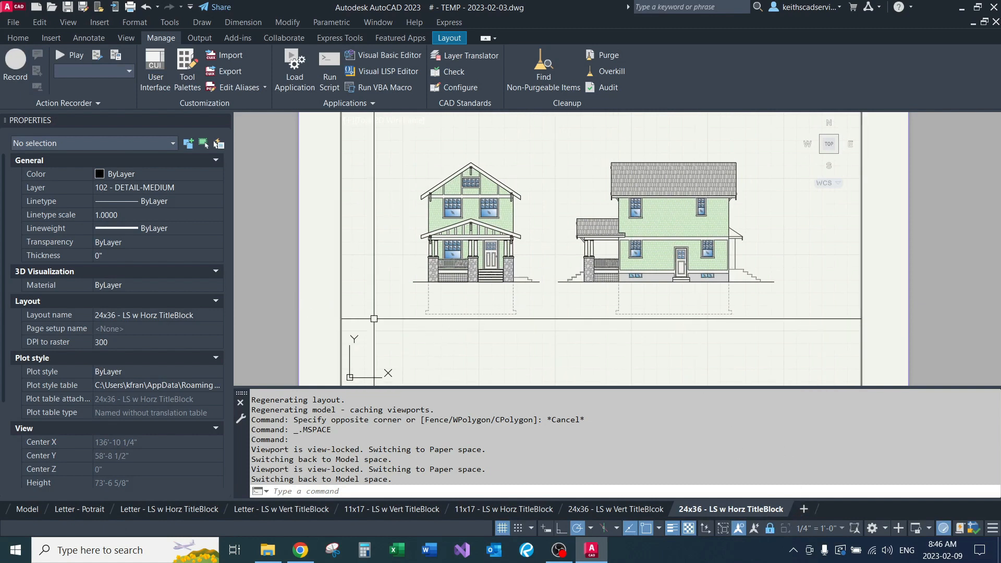
# Restore the Grey-out layer state in the active layout viewport, applying its properties as viewport overrides.
pyautogui.write('la')
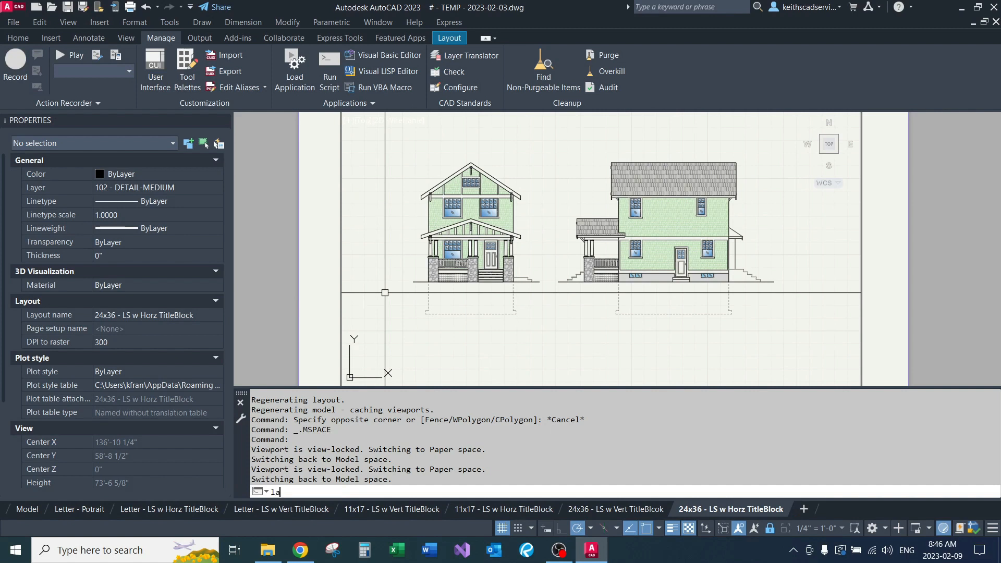
pyautogui.write('yerstate')
pyautogui.press('Return')
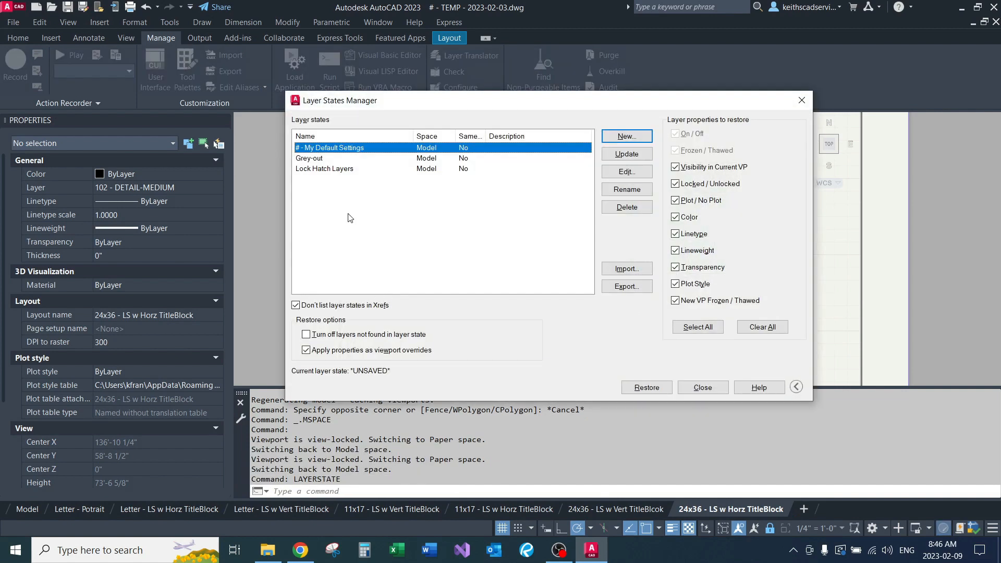
pyautogui.doubleClick(321, 159)
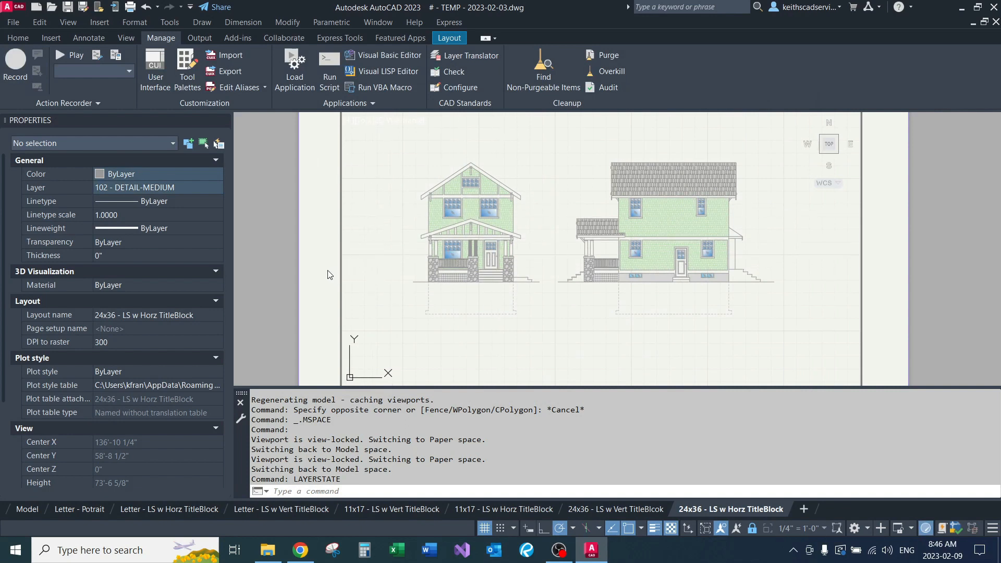
# Examine the Color and VP Color values of the hatch layers and all used layers in the layer properties.
pyautogui.write('la')
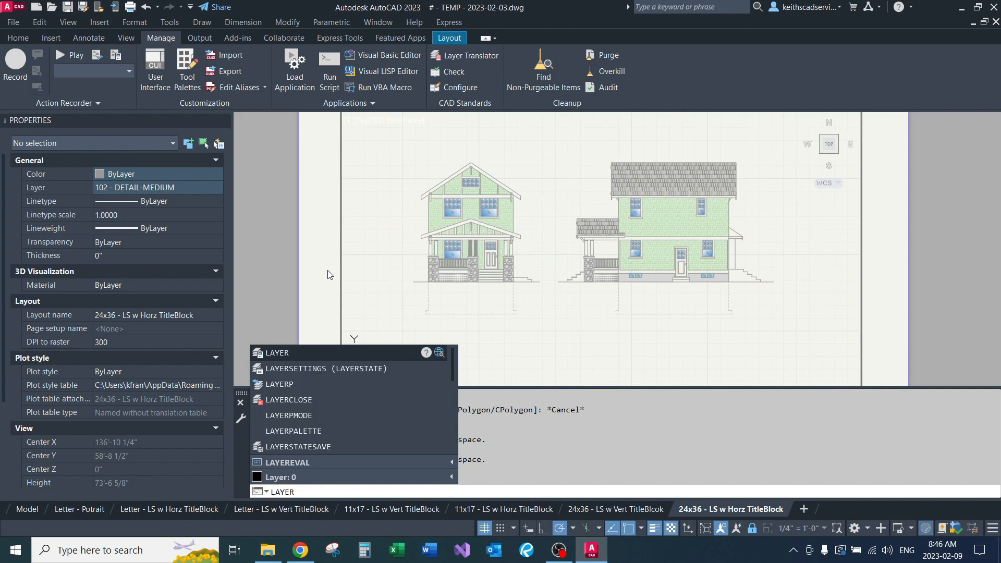
pyautogui.press('Return')
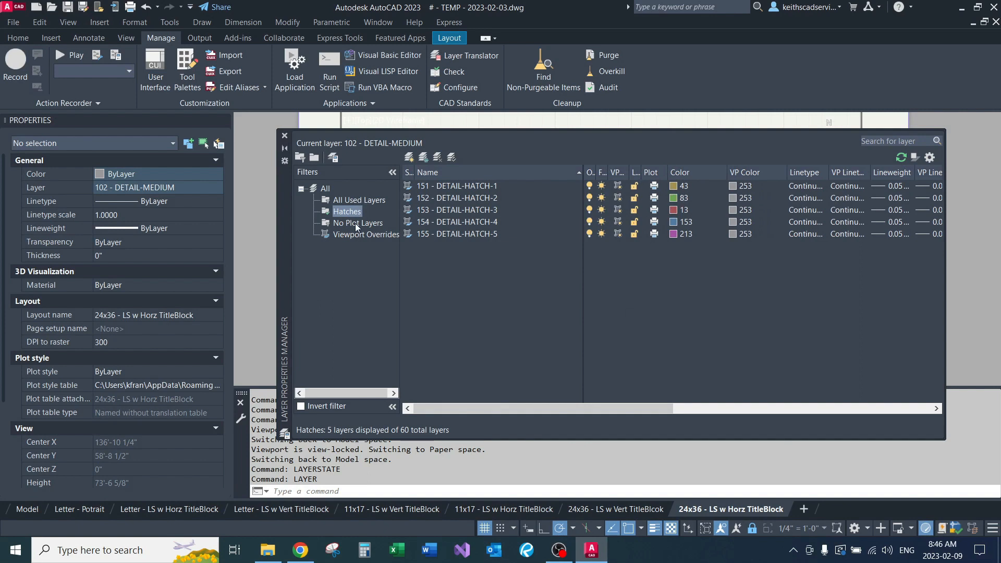
pyautogui.click(358, 201)
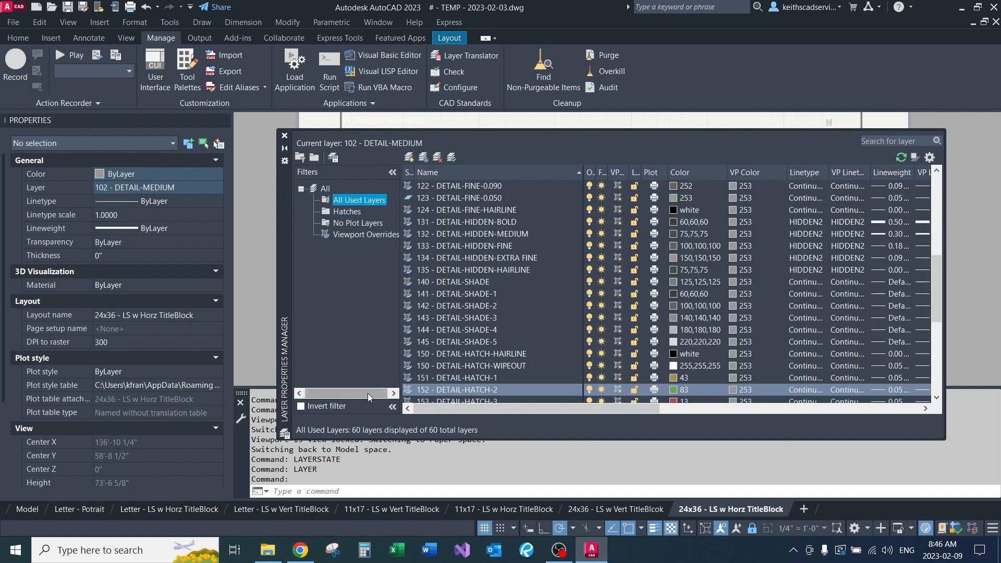
pyautogui.moveTo(489, 408)
pyautogui.mouseDown()
pyautogui.moveTo(578, 408)
pyautogui.moveTo(495, 409)
pyautogui.mouseUp()
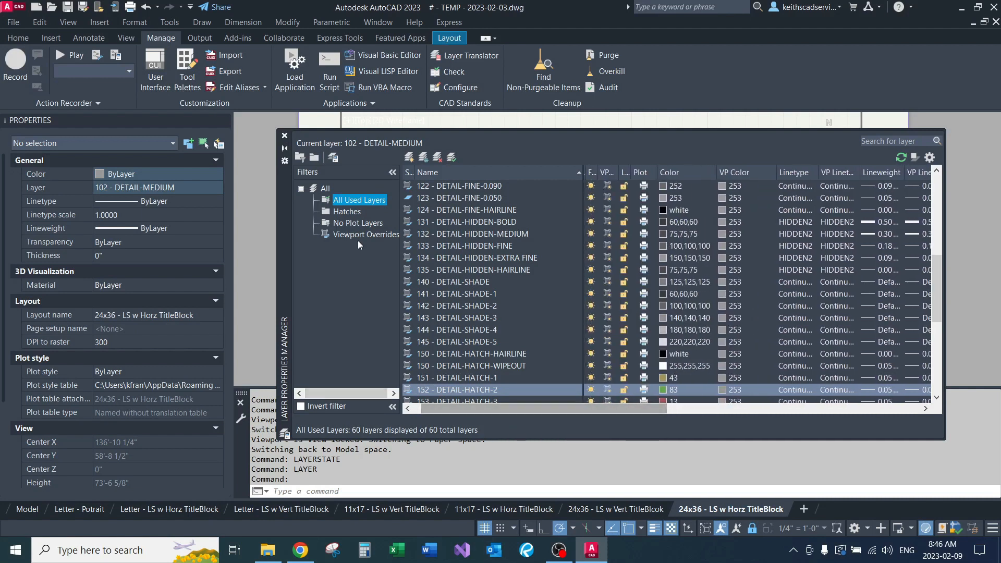
pyautogui.click(350, 213)
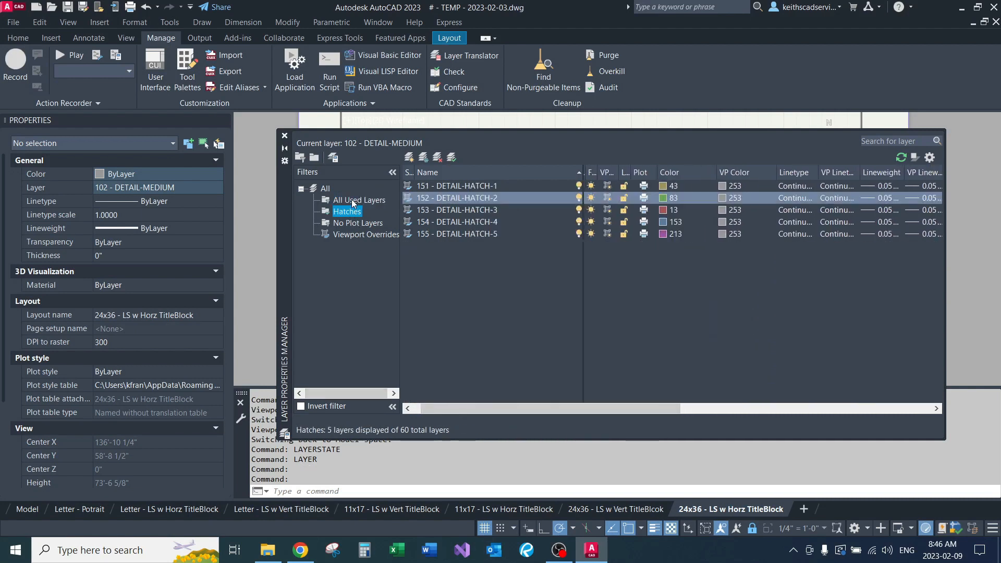
pyautogui.click(354, 201)
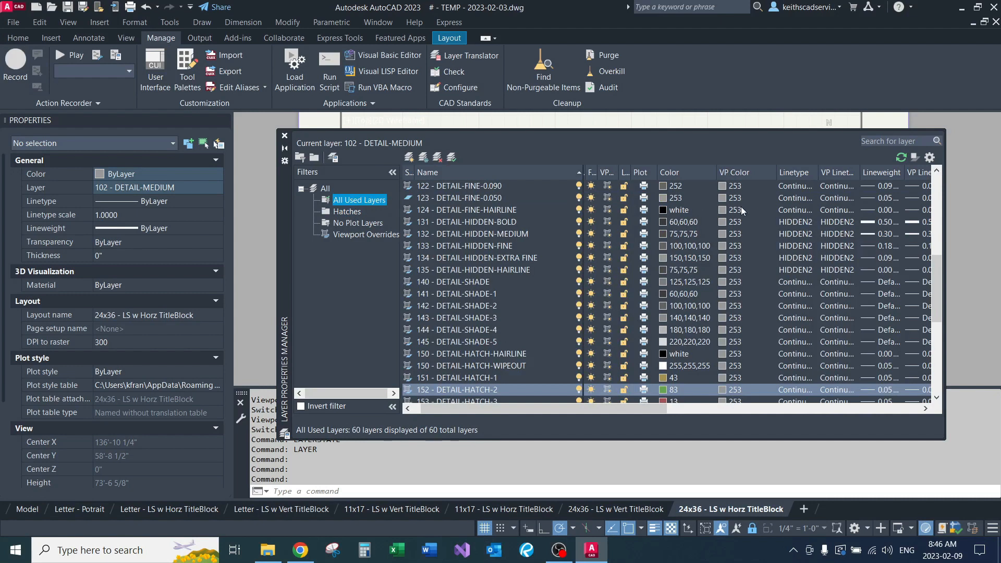
pyautogui.scroll(-3, 743, 207)
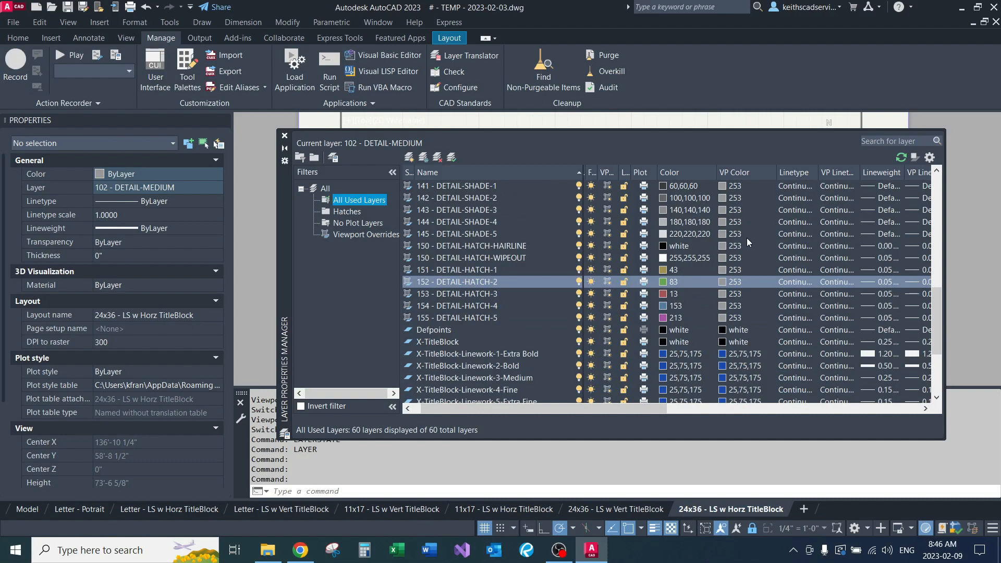
pyautogui.scroll(2, 753, 266)
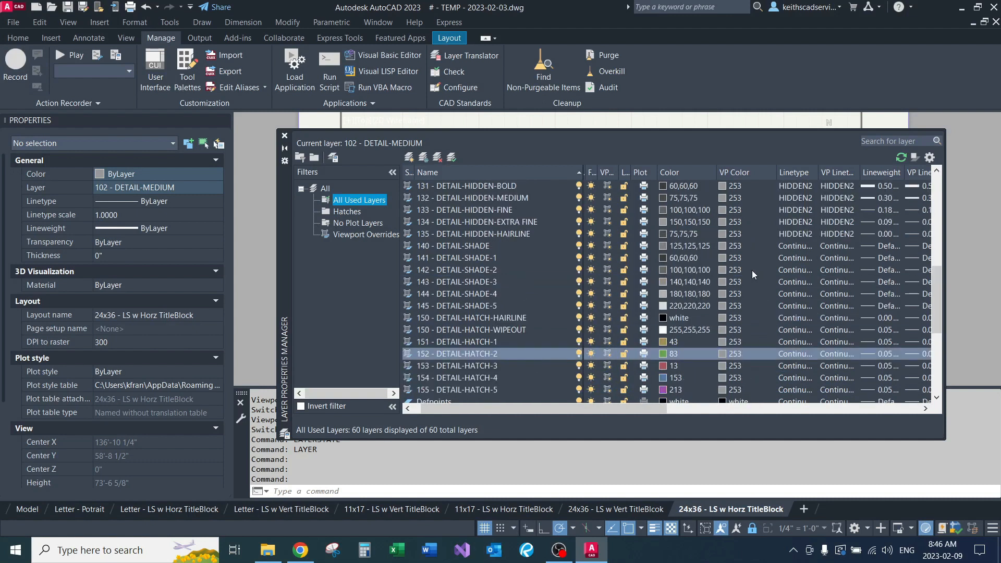
pyautogui.click(284, 135)
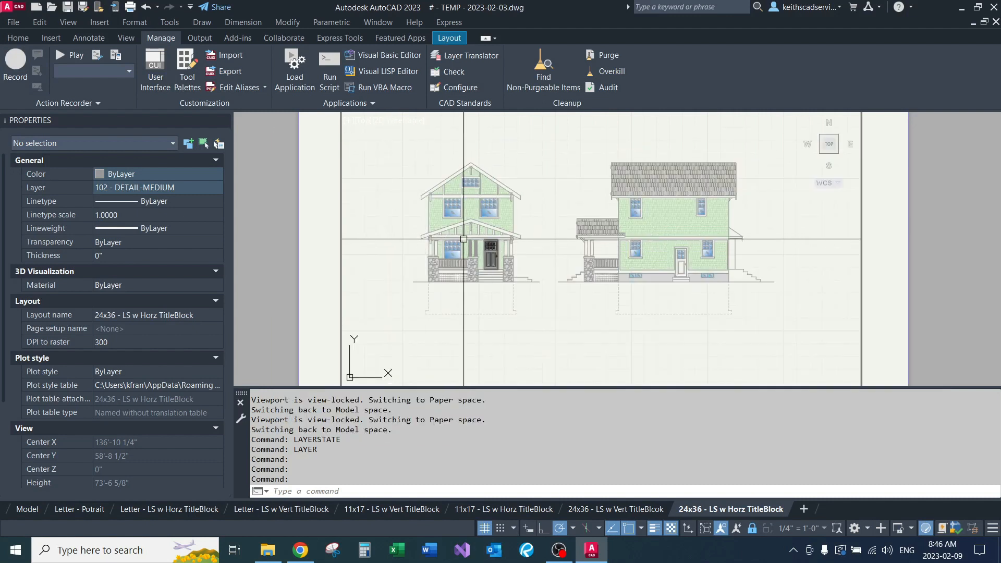
# Leave the layout viewport, return to model space, and check the front and side elevations' layer colors.
pyautogui.doubleClick(240, 338)
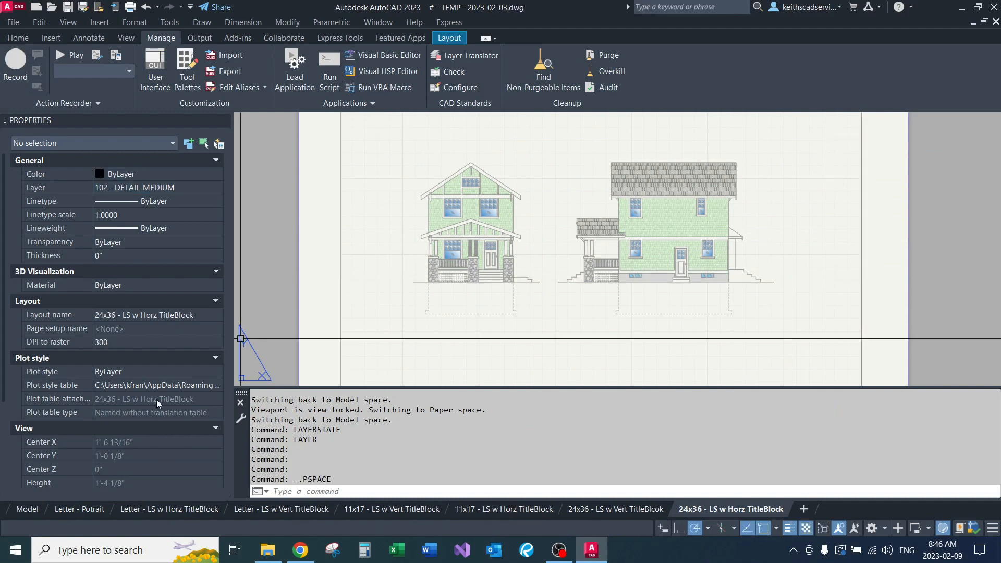
pyautogui.click(27, 509)
pyautogui.moveTo(506, 198); pyautogui.dragTo(527, 248, button='middle')
pyautogui.moveTo(624, 240); pyautogui.dragTo(579, 197, button='middle')
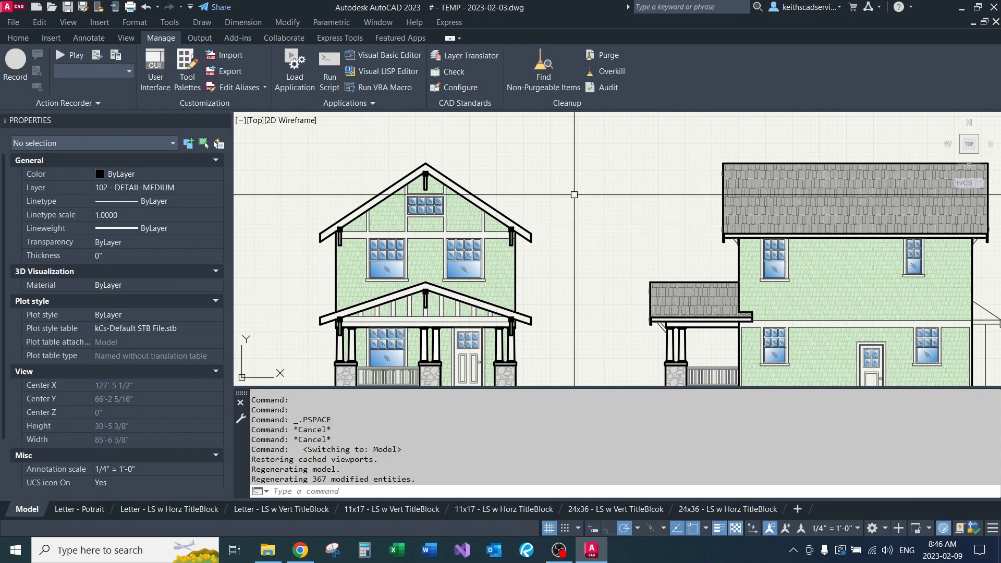
pyautogui.scroll(-3, 577, 209)
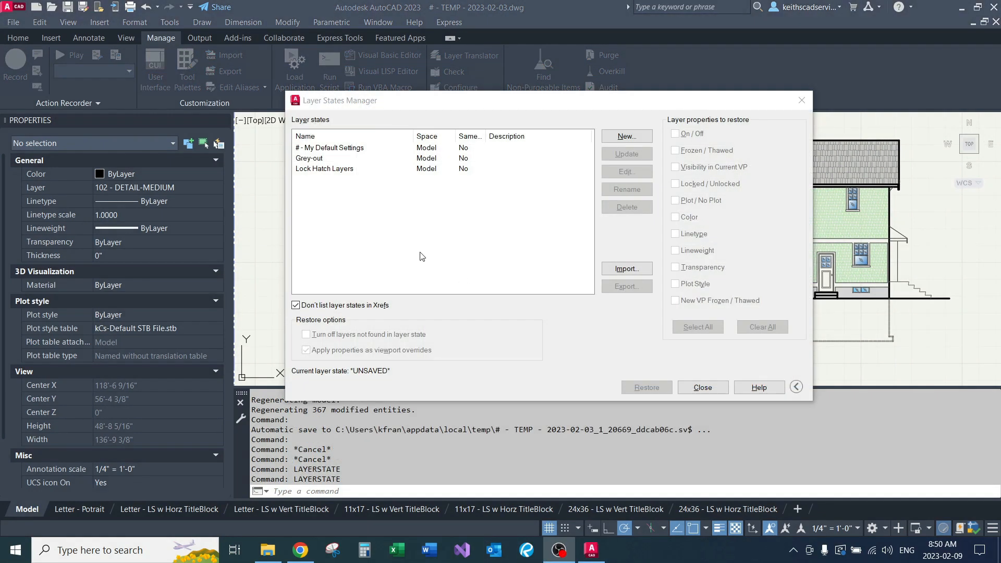
# Edit the Grey-out layer state to unlock all layers from 140 - DETAIL-SHADE through 155 - DETAIL-HATCH-5.
pyautogui.click(318, 158)
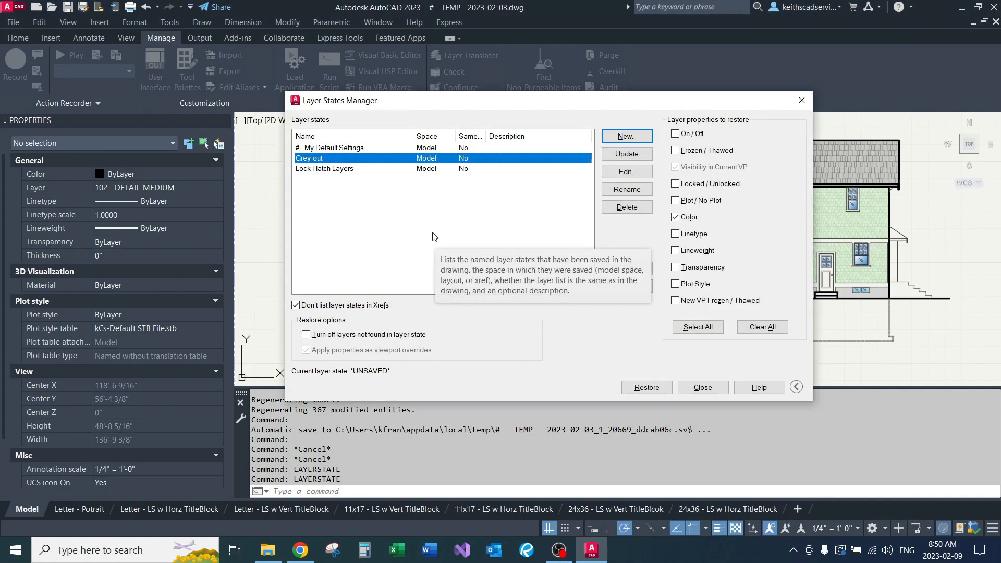
pyautogui.click(630, 172)
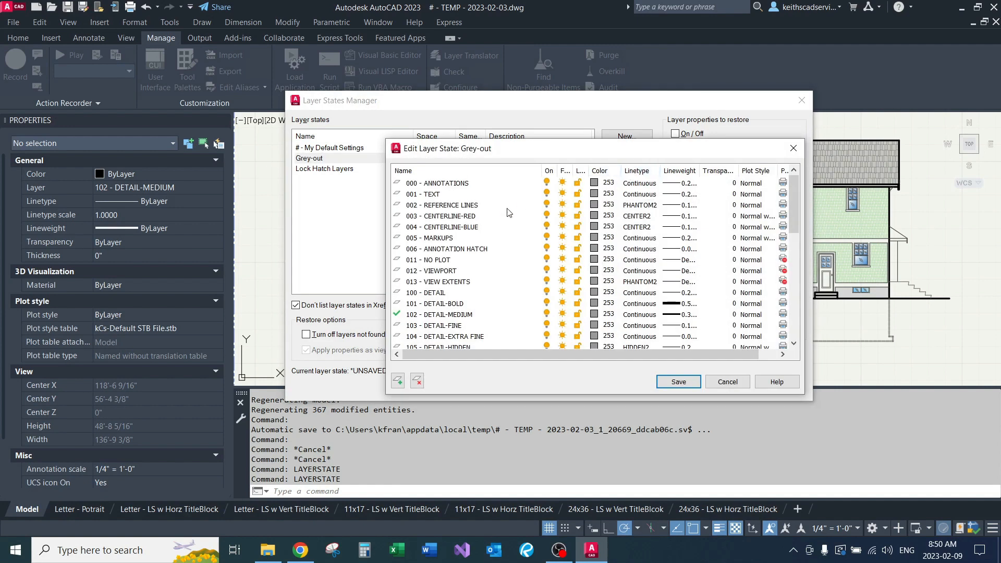
pyautogui.scroll(-4, 508, 213)
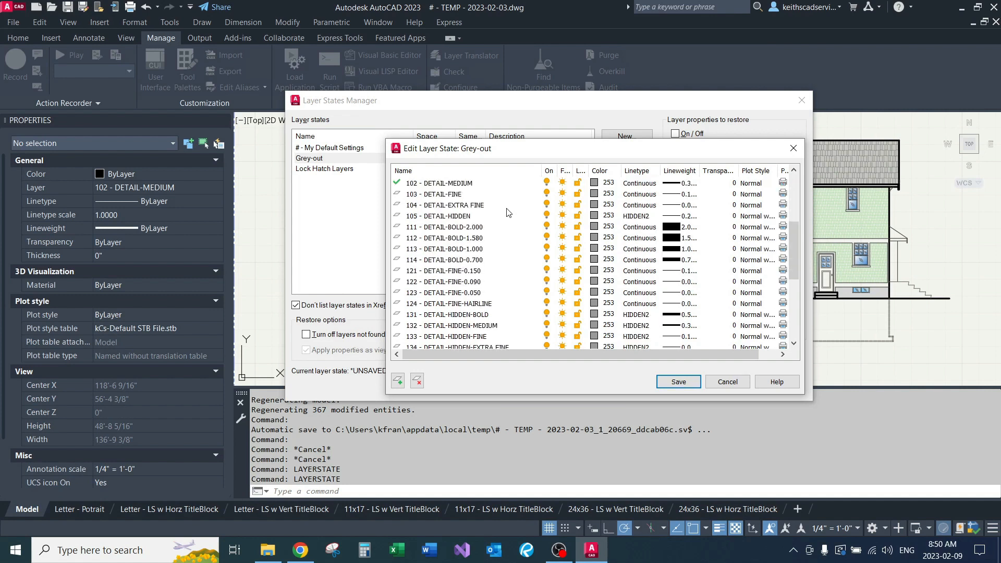
pyautogui.scroll(-4, 508, 212)
pyautogui.scroll(-1, 509, 213)
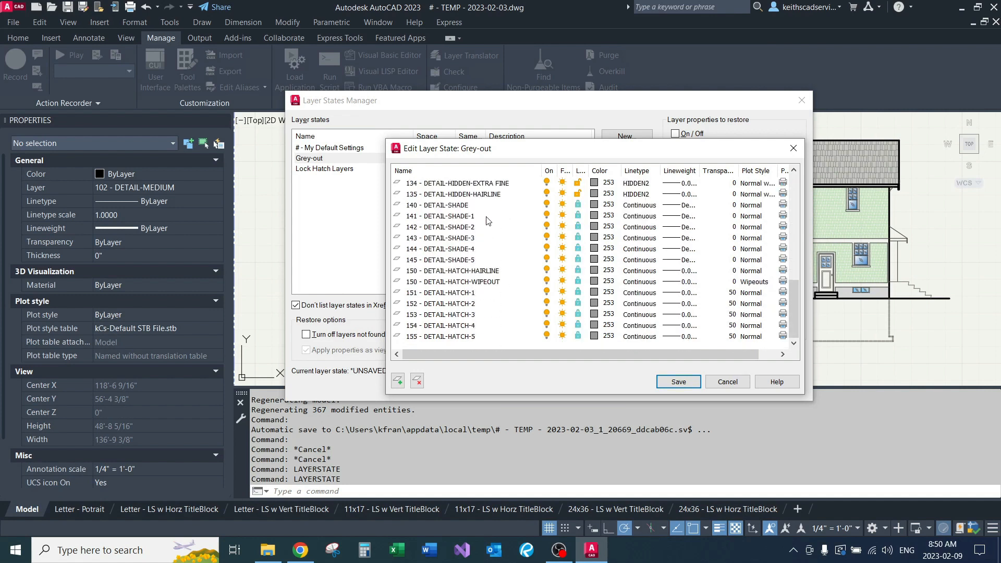
pyautogui.click(453, 207)
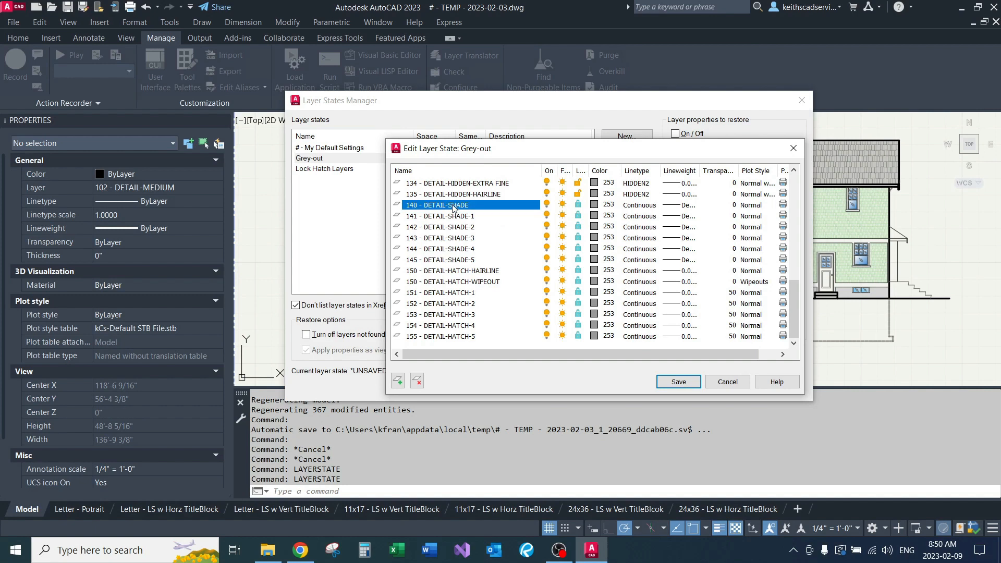
pyautogui.keyDown('shift'); pyautogui.click(466, 337); pyautogui.keyUp('shift')
pyautogui.moveTo(587, 173); pyautogui.dragTo(599, 173)
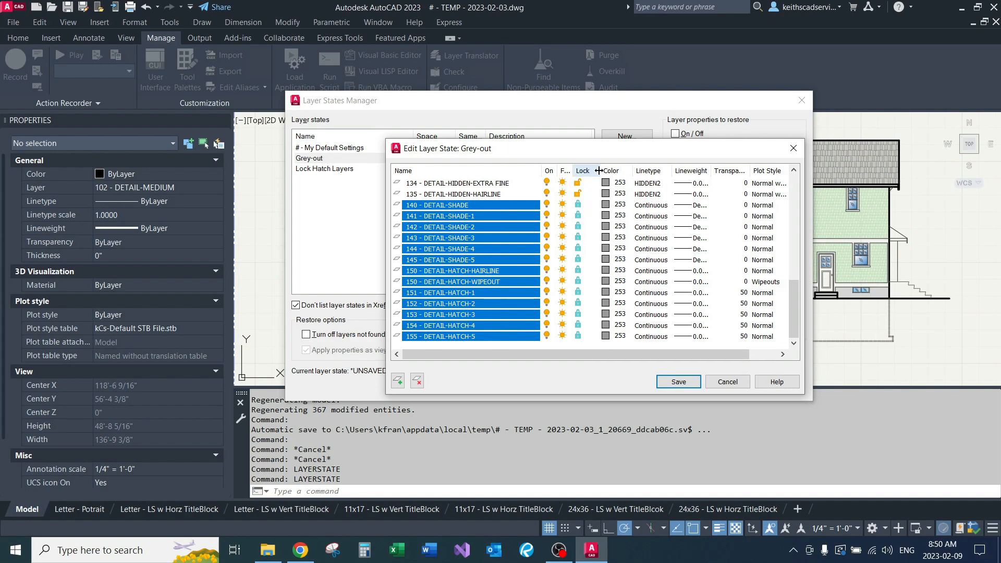
pyautogui.click(578, 205)
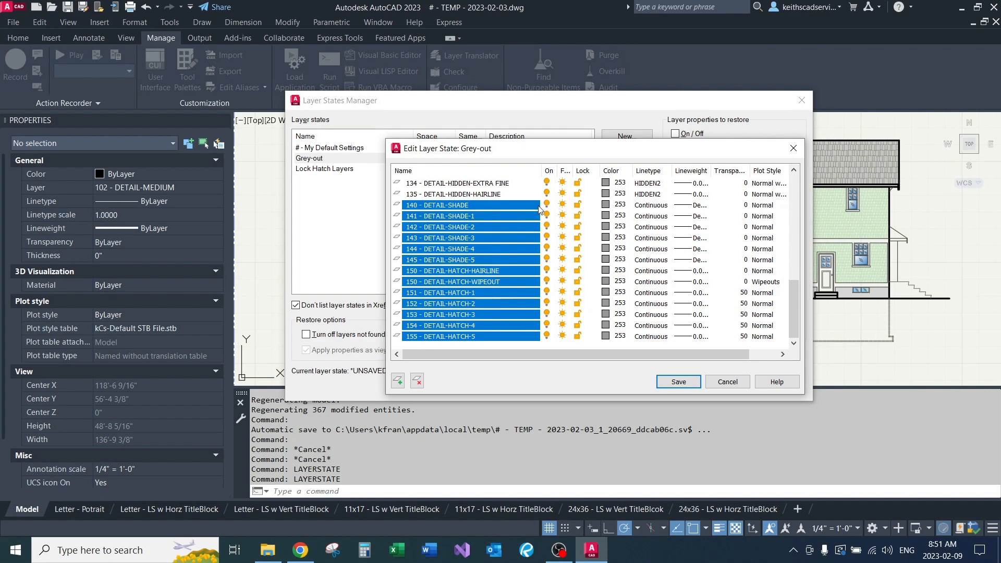
# Freeze the selected shade and hatch layers in the Grey-out state, and save the edited state.
pyautogui.click(563, 205)
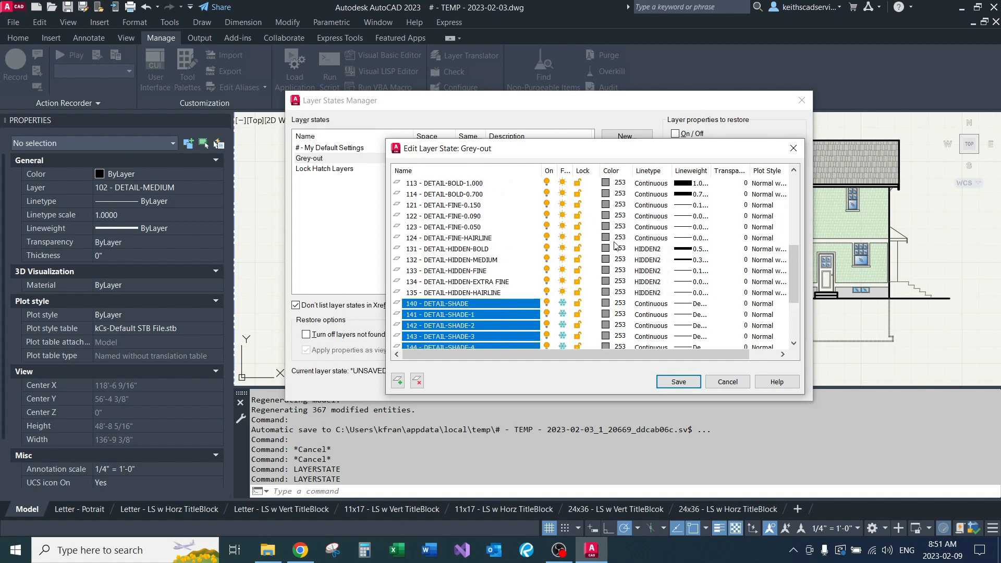
pyautogui.scroll(5, 616, 245)
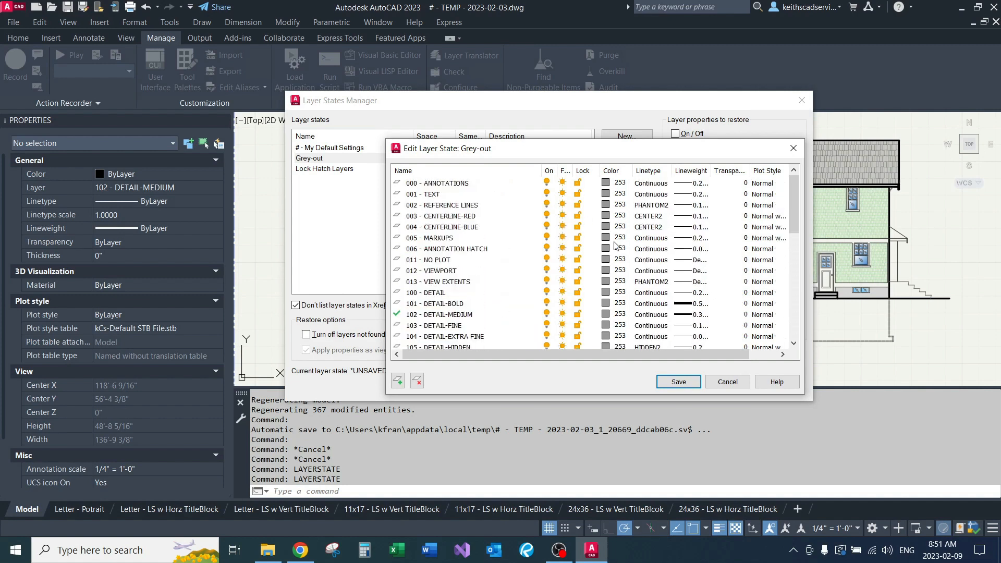
pyautogui.scroll(-5, 616, 245)
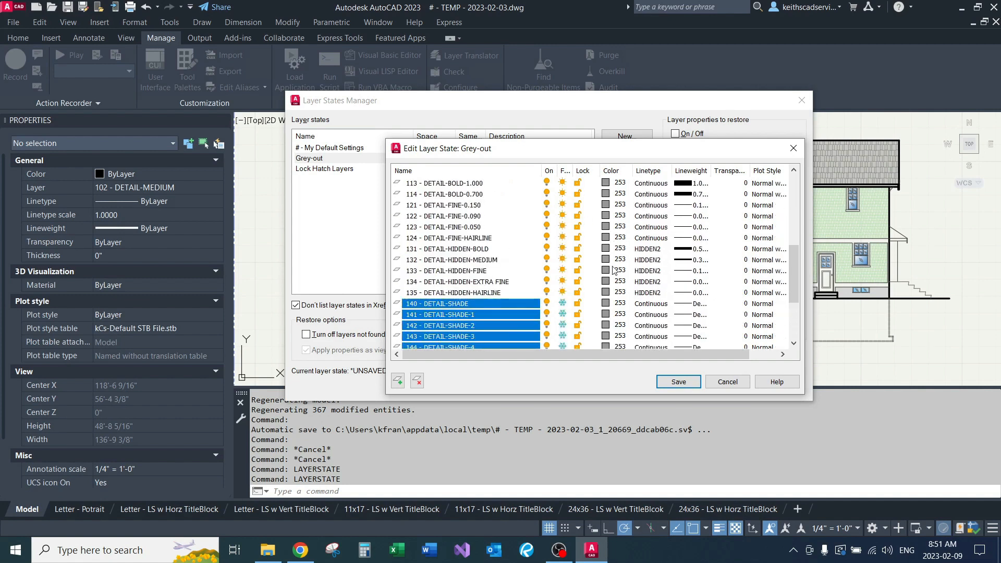
pyautogui.click(678, 382)
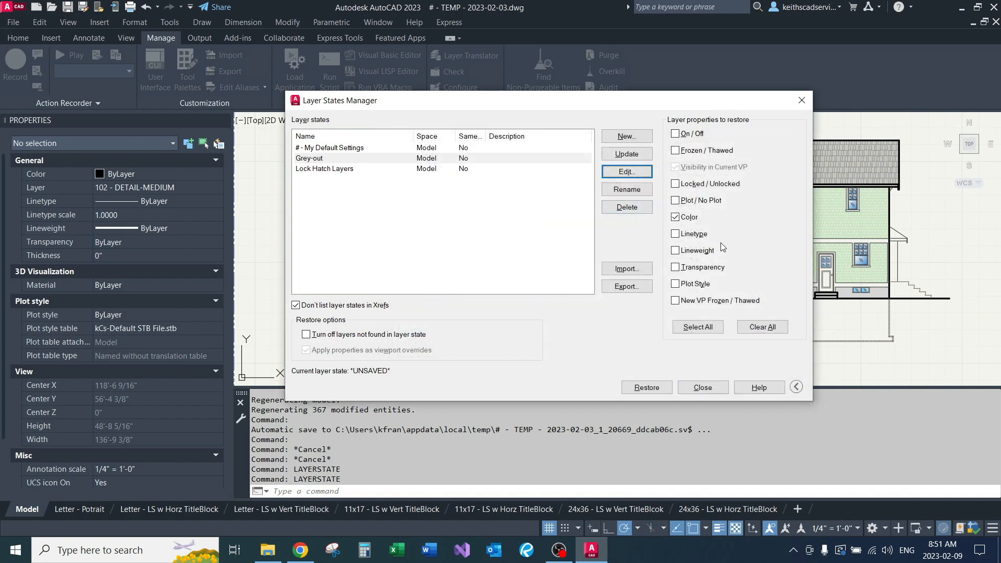
# Include Frozen / Thawed in the properties to restore for the Grey-out layer state, and restore that state.
pyautogui.click(675, 151)
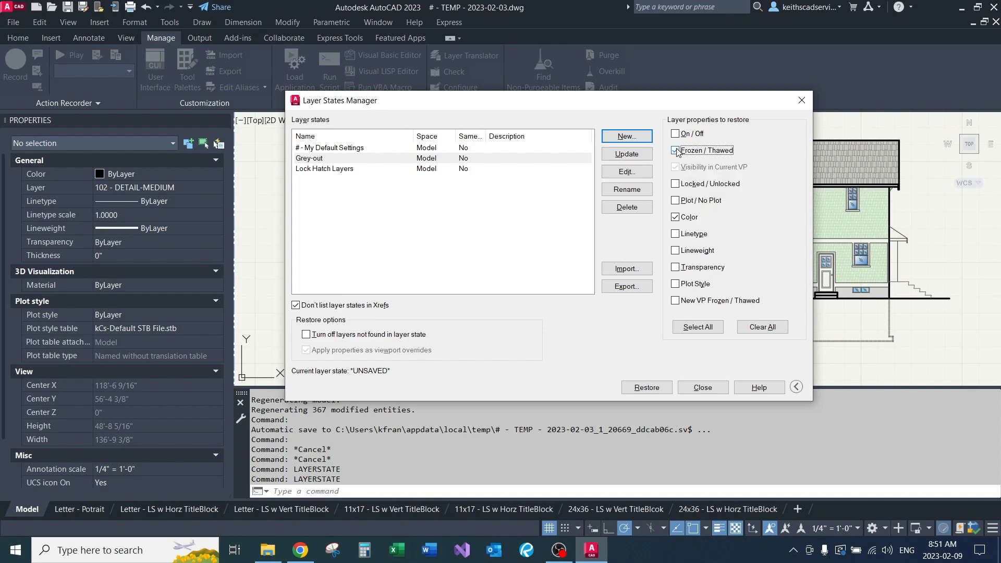
pyautogui.doubleClick(334, 159)
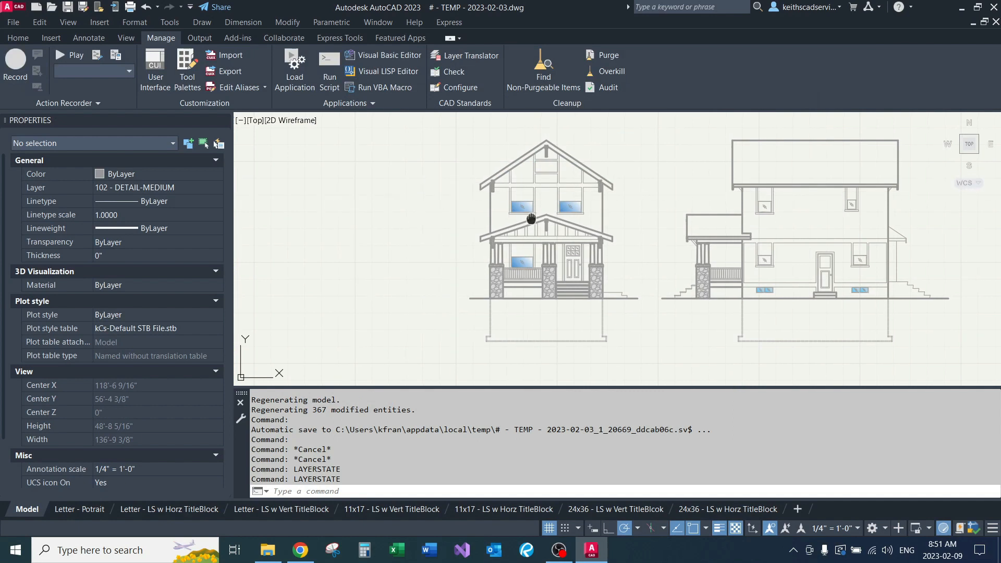
pyautogui.moveTo(531, 218); pyautogui.dragTo(460, 225, button='middle')
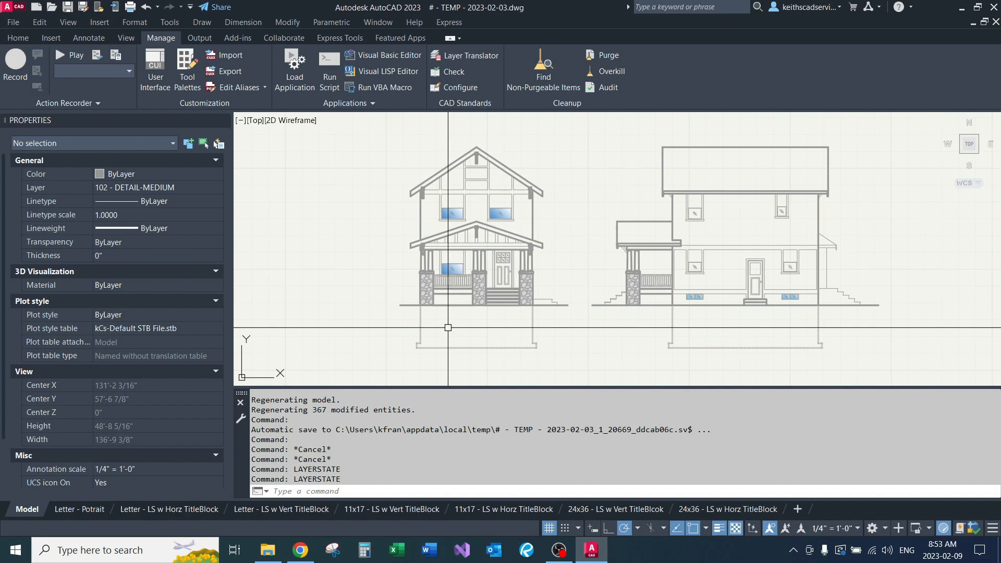
# Save the current layer settings as a new layer state named Test.
pyautogui.write('LAYERSTAte')
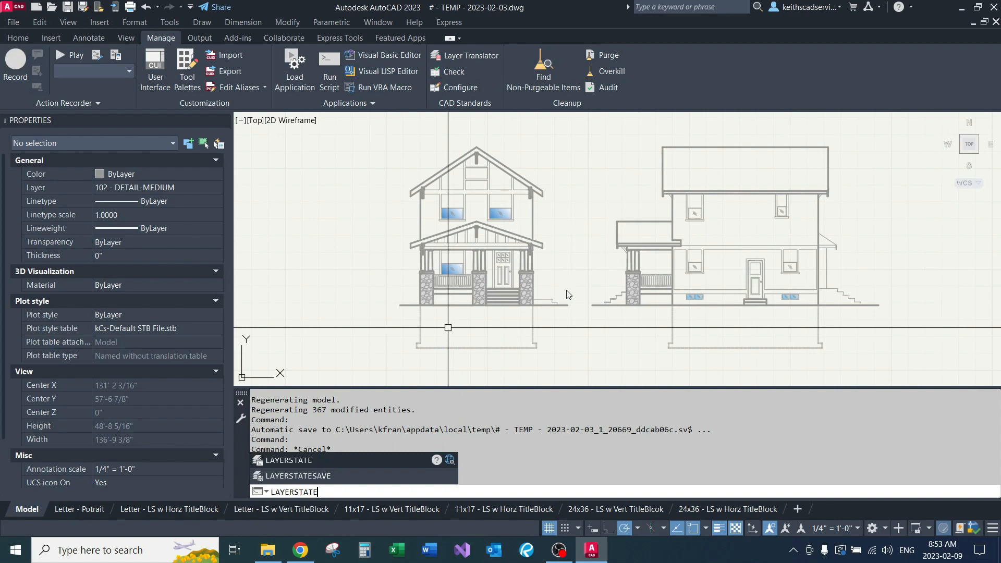
pyautogui.press('Return')
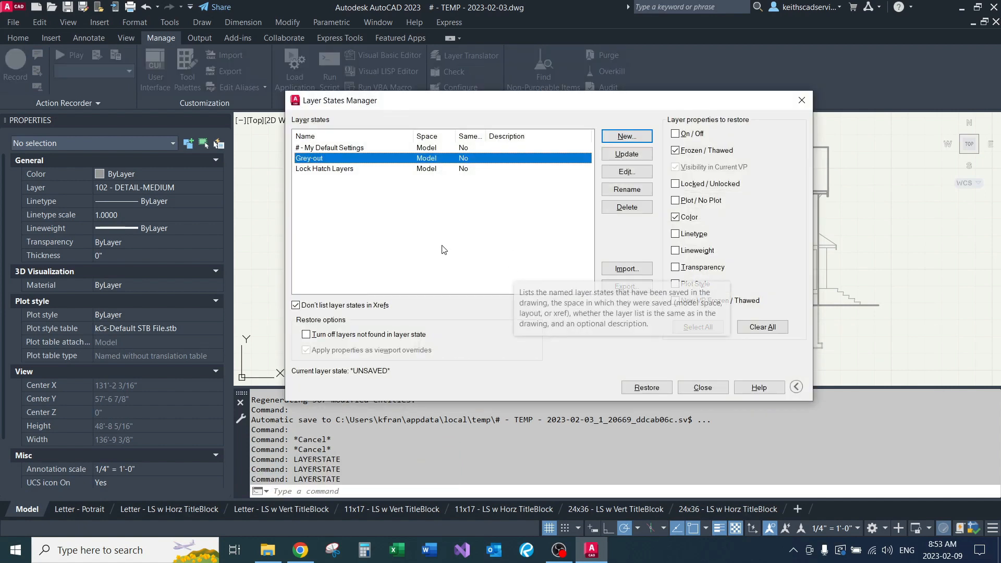
pyautogui.click(361, 150)
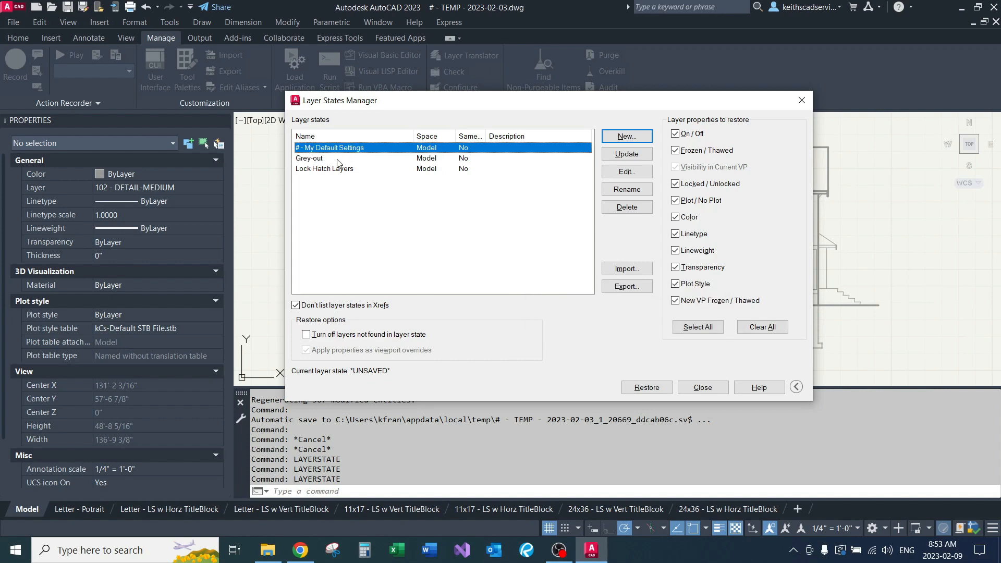
pyautogui.click(338, 160)
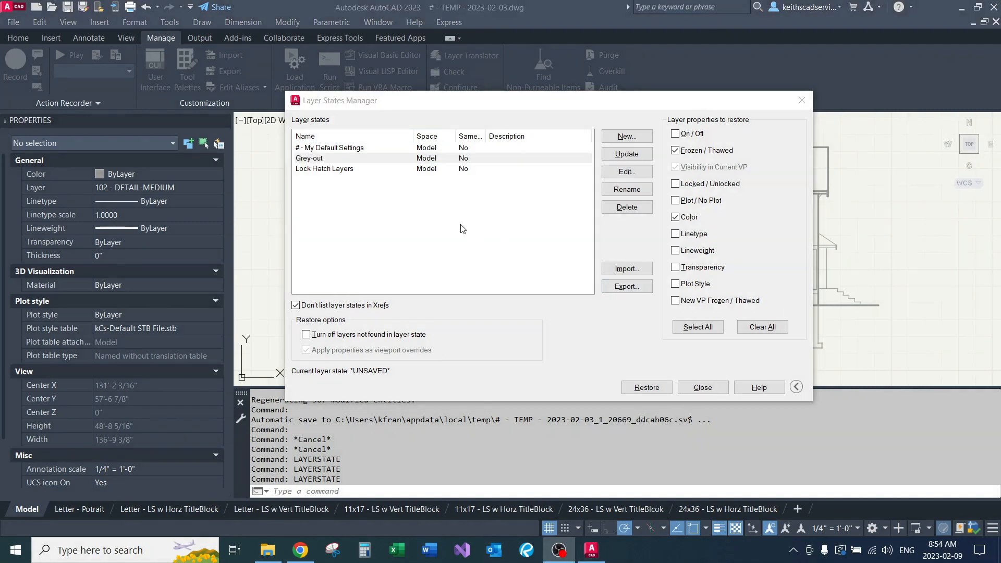
pyautogui.click(627, 137)
pyautogui.write('Test')
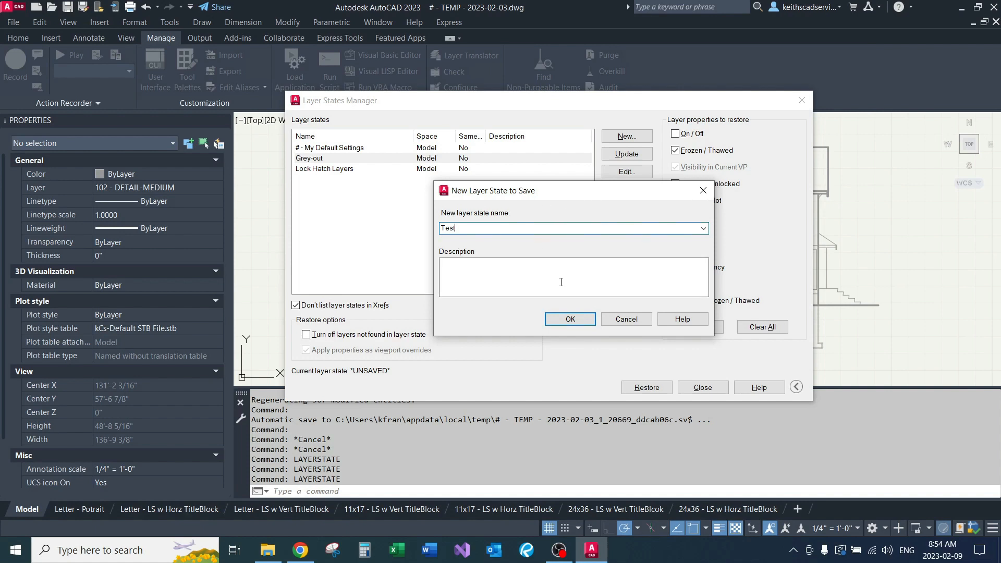
pyautogui.click(570, 319)
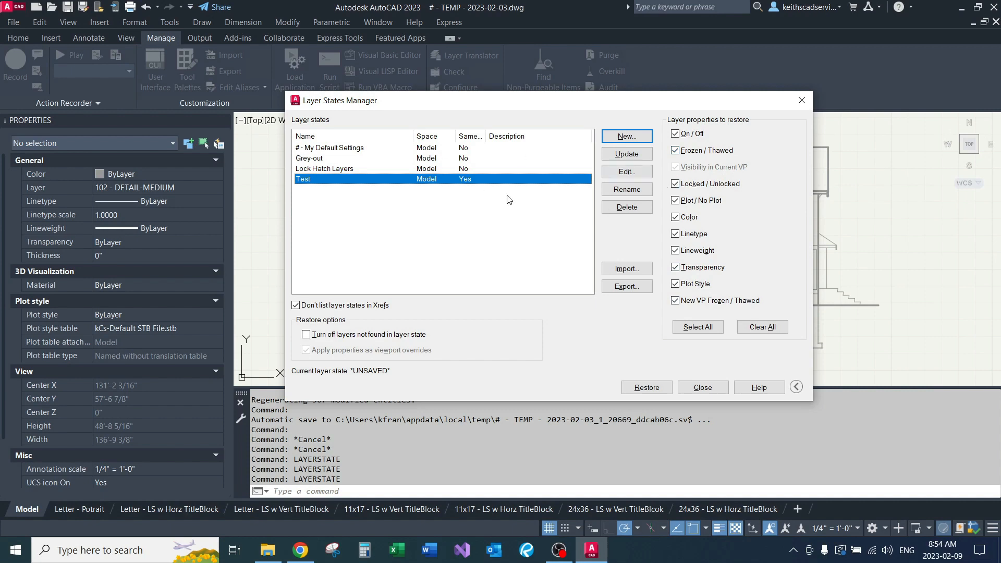
# Examine the layer settings stored in the Test layer state without saving any edits.
pyautogui.click(627, 172)
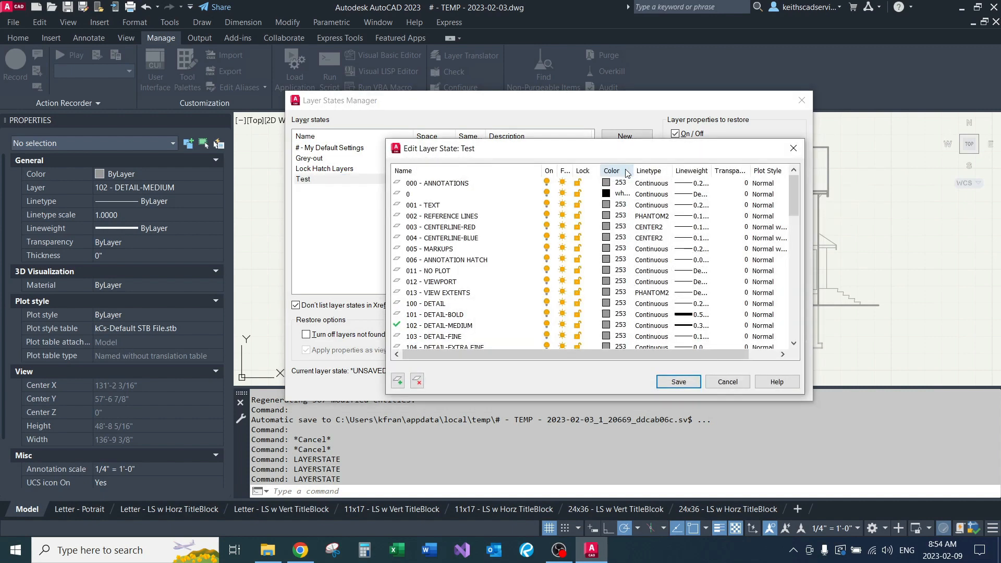
pyautogui.moveTo(790, 190)
pyautogui.mouseDown()
pyautogui.moveTo(795, 304)
pyautogui.moveTo(803, 176)
pyautogui.moveTo(796, 297)
pyautogui.moveTo(798, 188)
pyautogui.mouseUp()
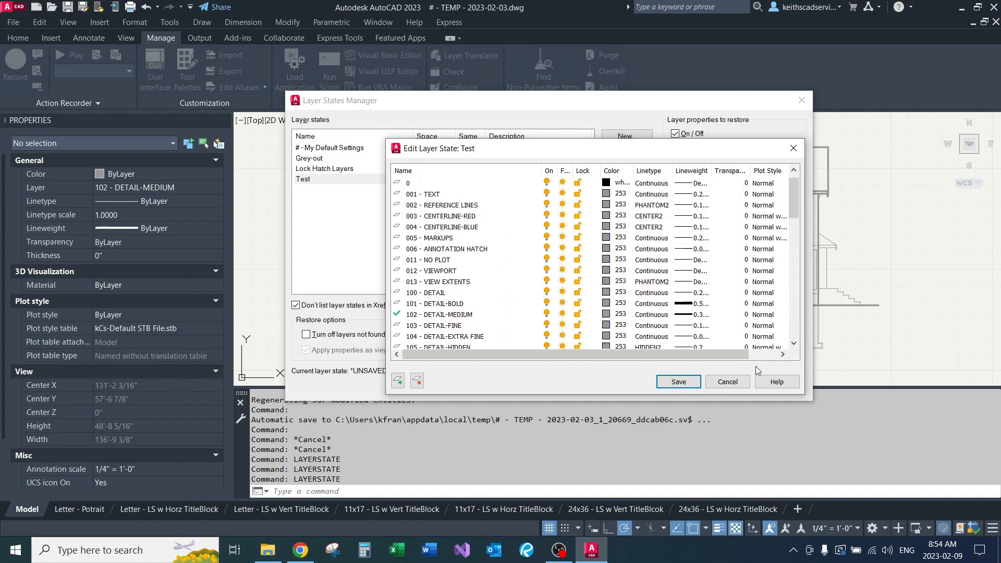
pyautogui.click(728, 382)
# Update the Test layer state to match the drawing's current layer settings.
pyautogui.click(363, 149)
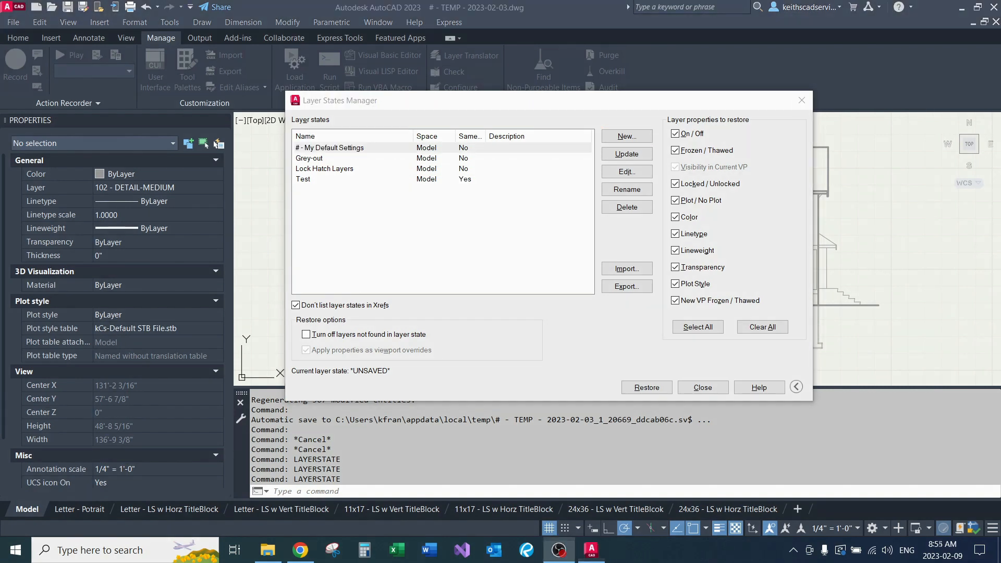
pyautogui.click(308, 181)
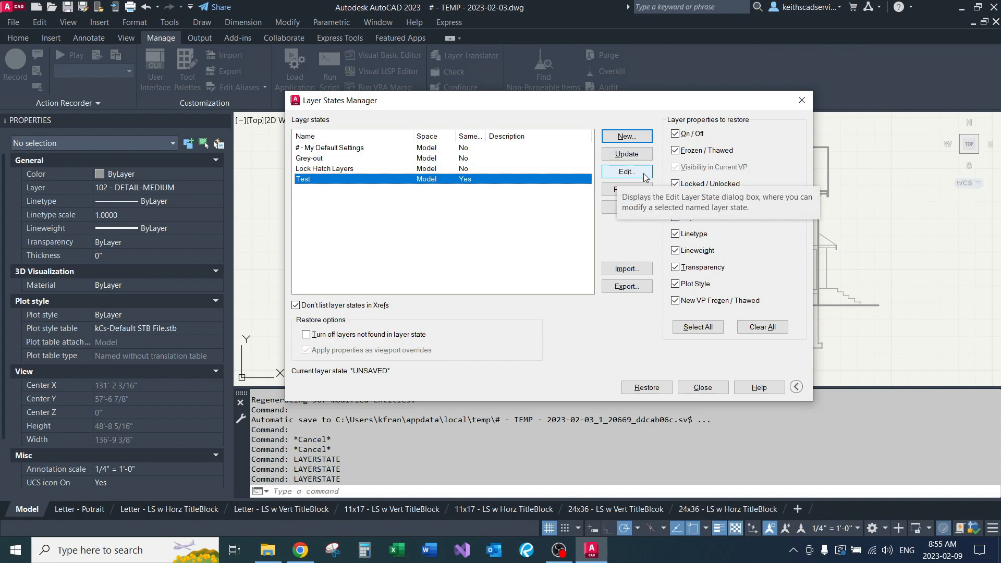
pyautogui.click(626, 154)
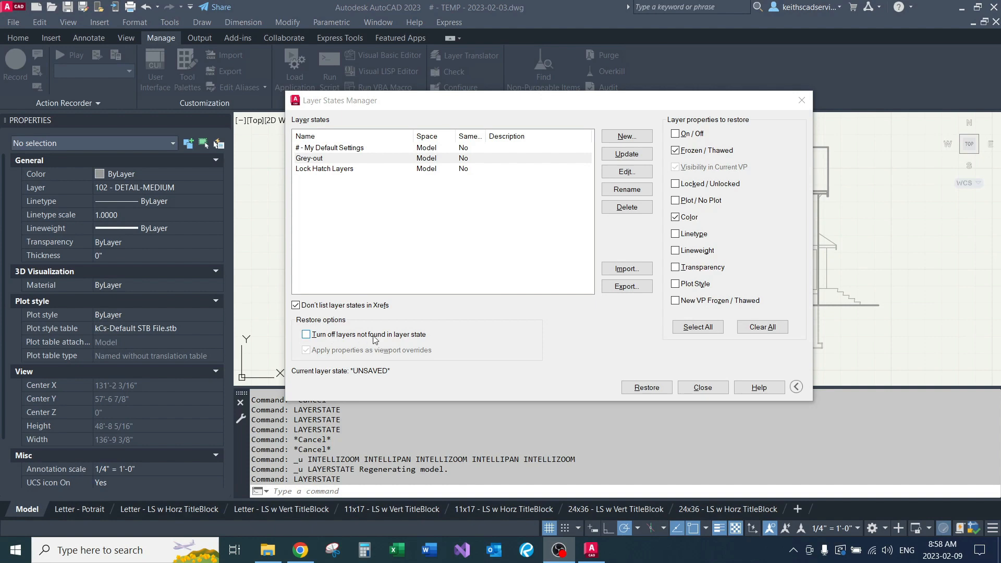
# Restore # - My Default Settings, and restore Lock Hatch Layers with layers not found in the state turned off.
pyautogui.doubleClick(348, 147)
pyautogui.write('layerstate')
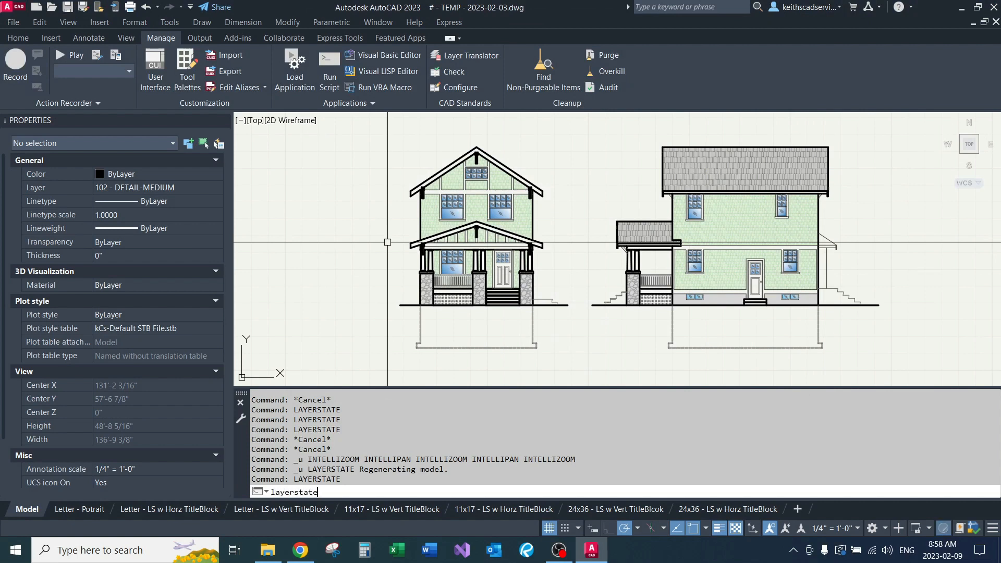
pyautogui.press('Return')
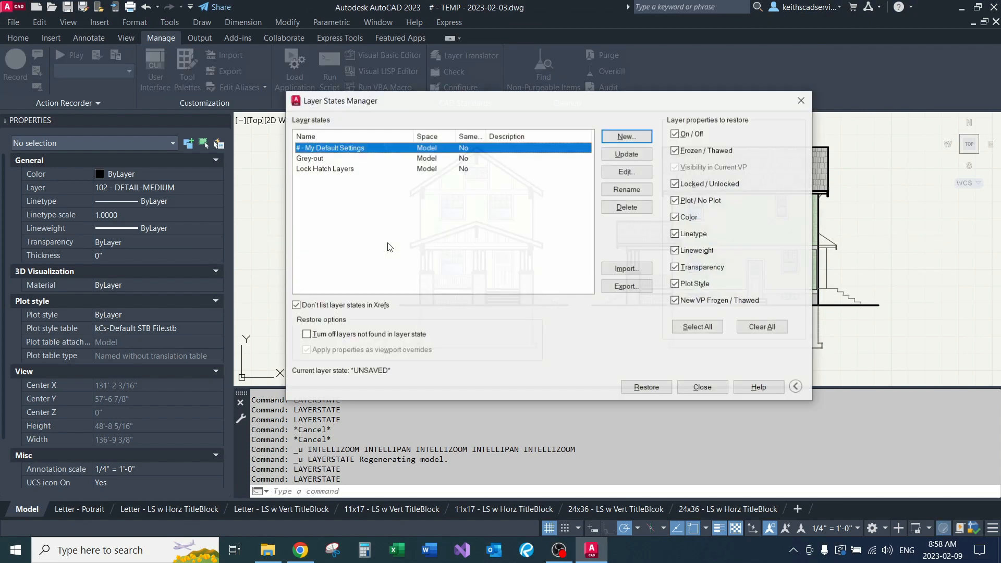
pyautogui.click(329, 336)
pyautogui.doubleClick(336, 169)
# Disable turning off layers not found in the layer state, and close the Layer States Manager.
pyautogui.write('layerstate')
pyautogui.press('Return')
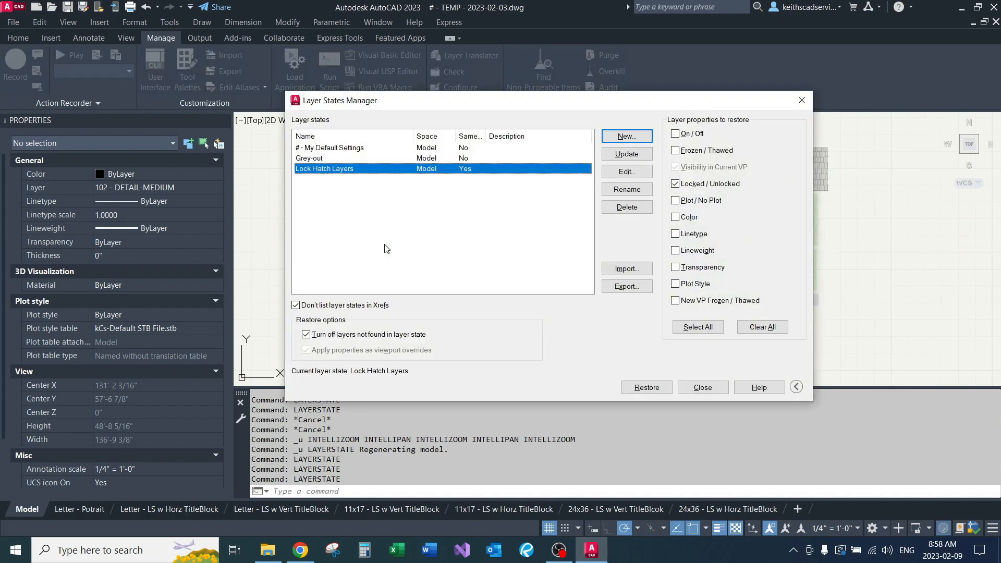
pyautogui.click(307, 335)
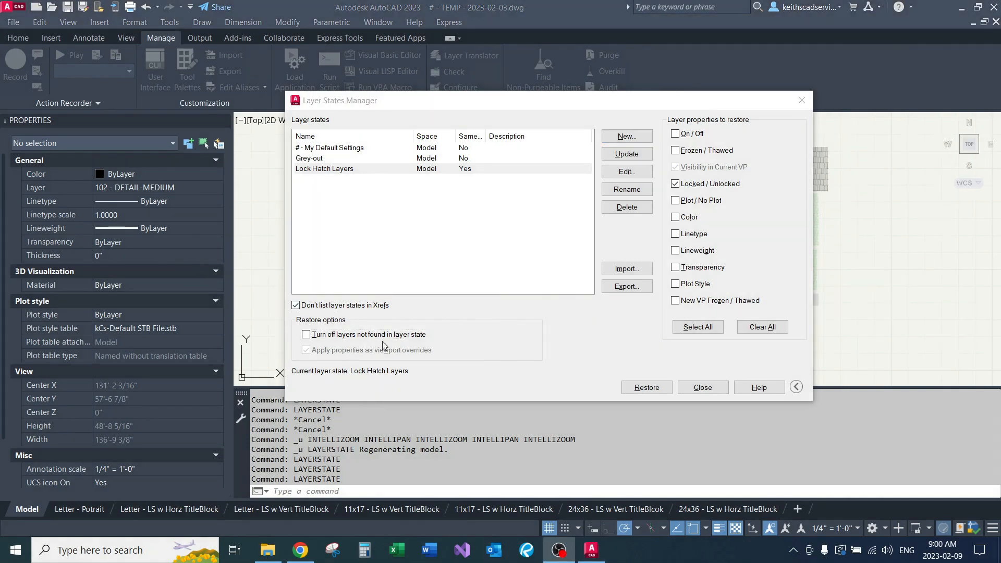
pyautogui.click(703, 387)
# Switch to the 24x36 - LS w Horz TitleBlock layout, check its layer state restore options, and activate the elevations viewport.
pyautogui.click(703, 508)
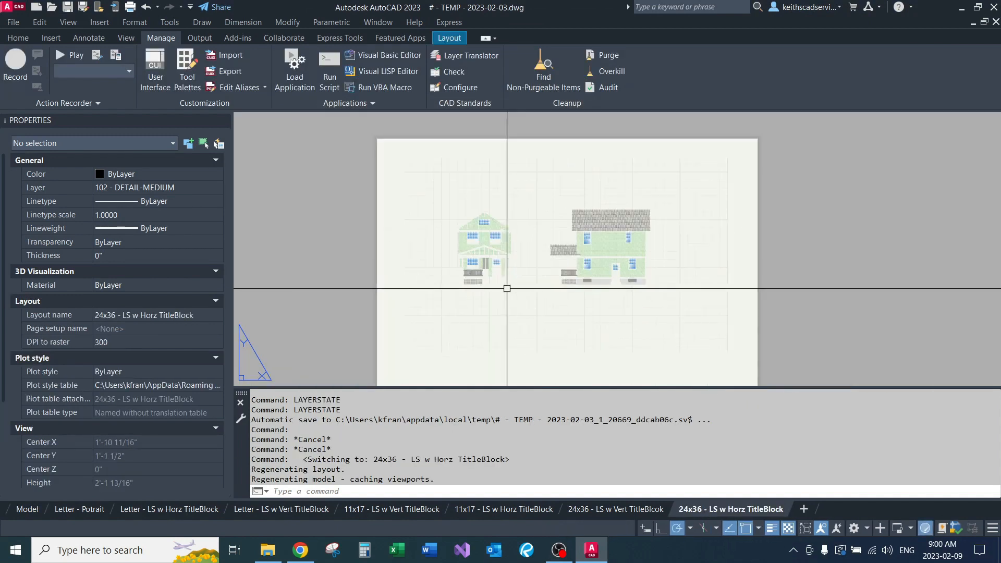
pyautogui.write('layerstate')
pyautogui.press('Return')
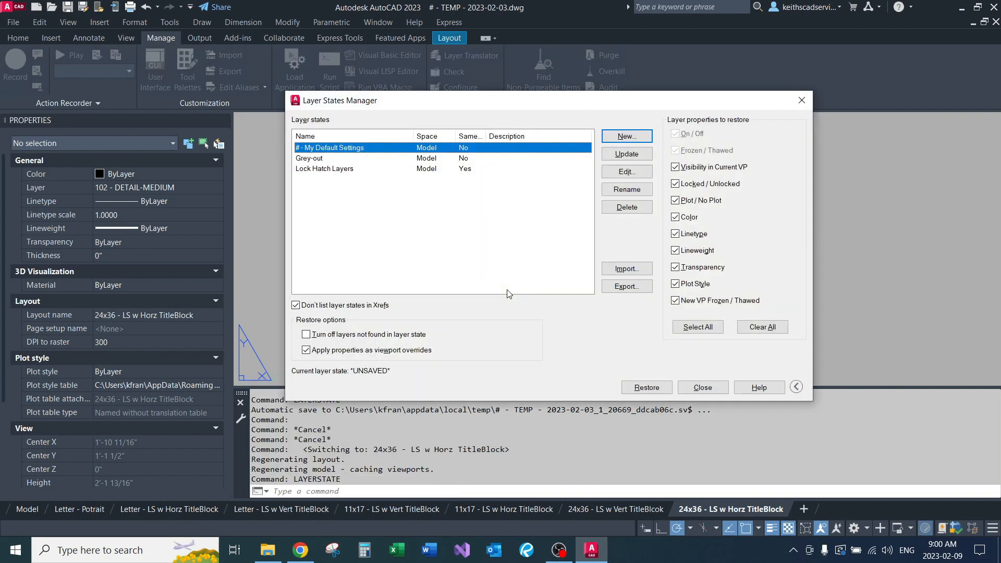
pyautogui.press('Escape')
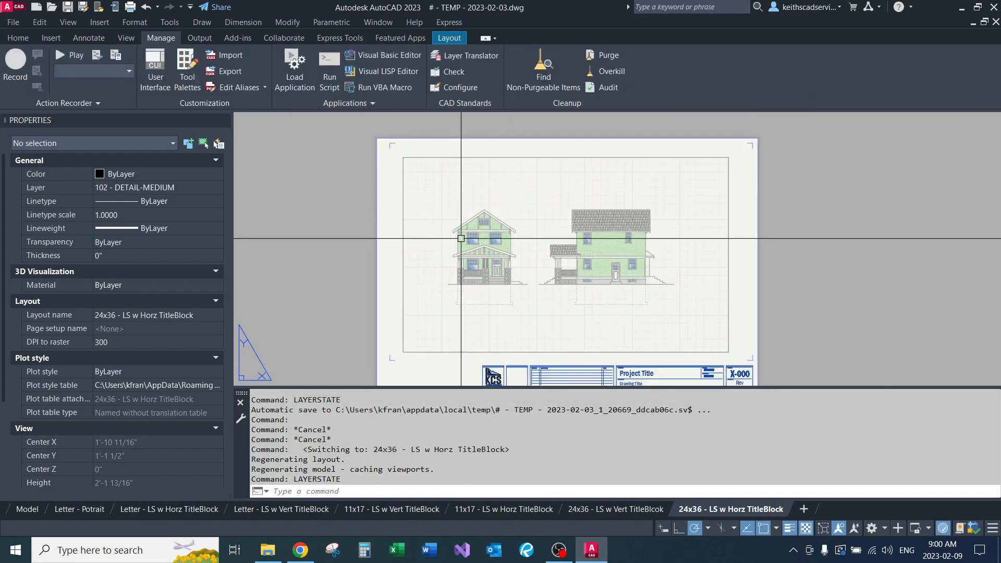
pyautogui.scroll(2, 560, 340)
pyautogui.doubleClick(491, 300)
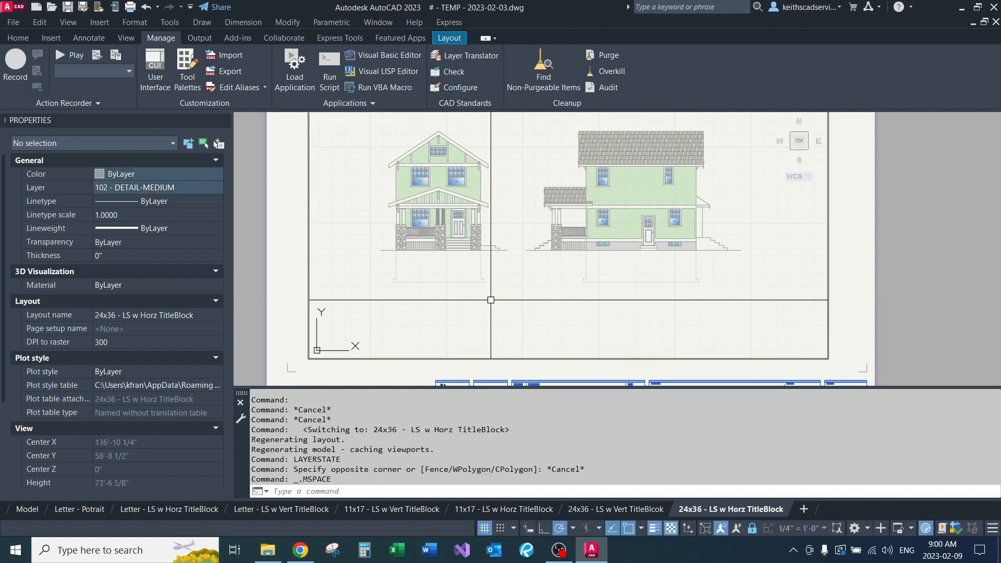
# Restore # - My Default Settings in the active viewport with properties applied as viewport overrides, and return to paper space.
pyautogui.write('layerstate')
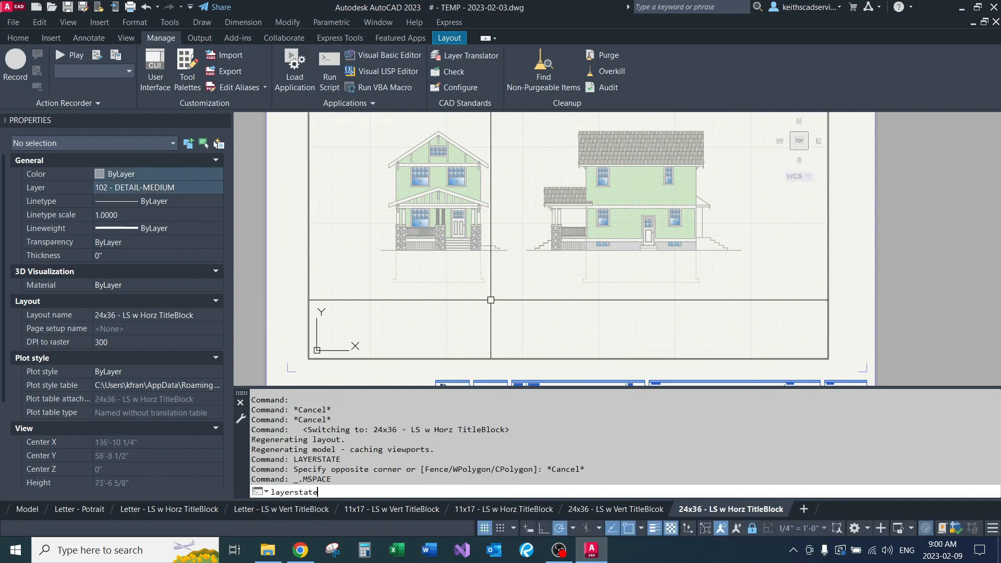
pyautogui.press('Return')
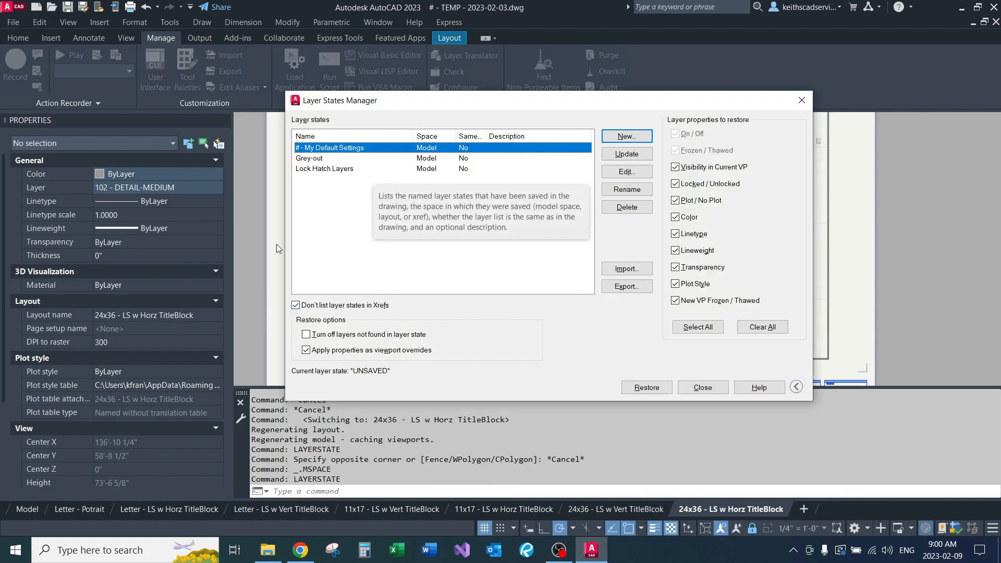
pyautogui.click(307, 351)
pyautogui.click(306, 351)
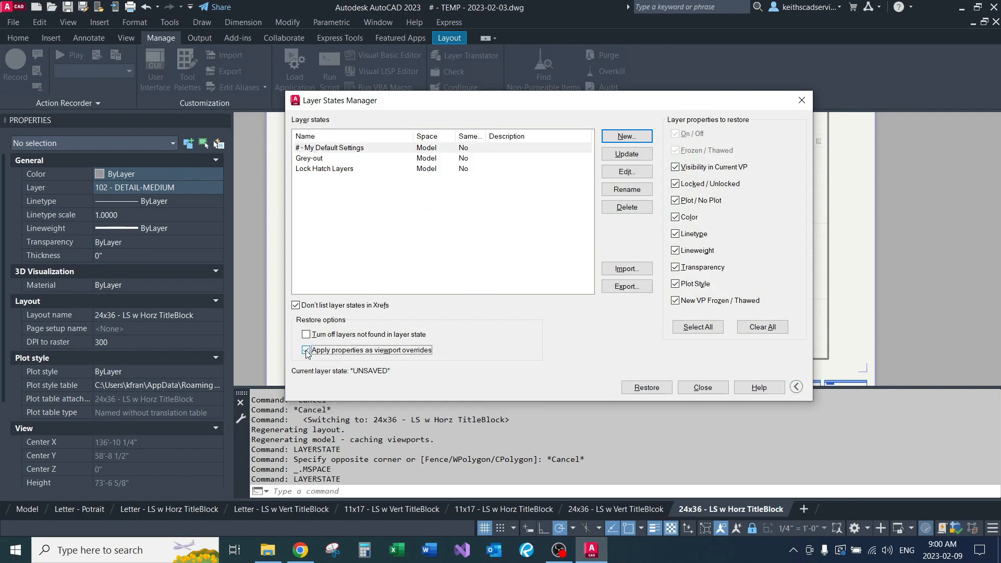
pyautogui.doubleClick(347, 148)
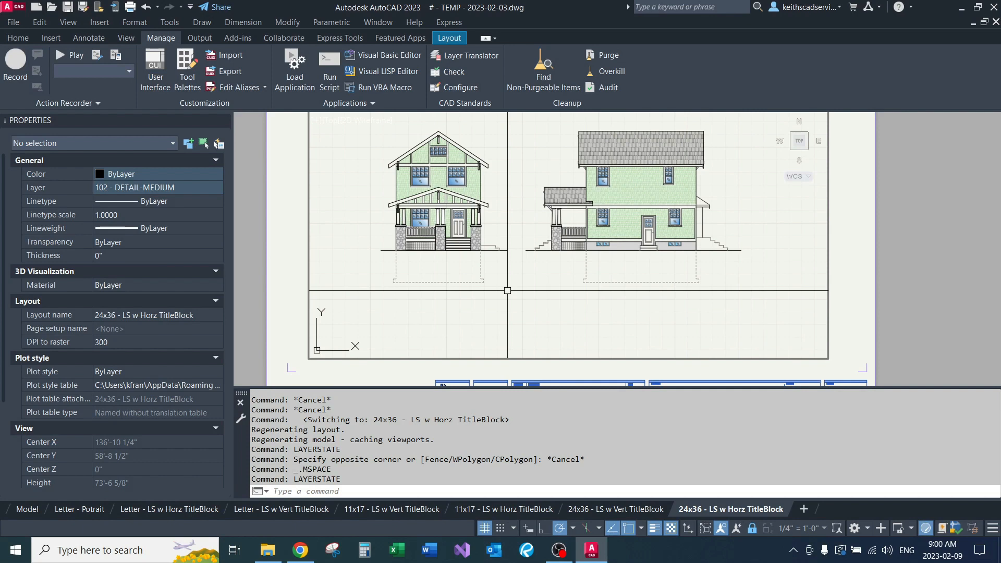
pyautogui.doubleClick(832, 309)
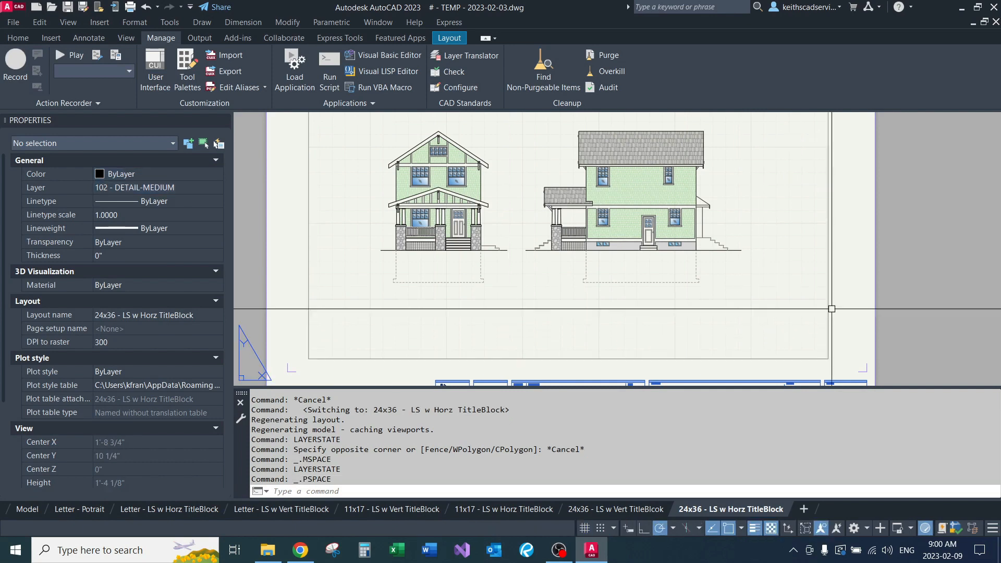
# Narrow the layout viewport from its right edge so it frames only the front elevation.
pyautogui.click(837, 313)
pyautogui.click(804, 306)
pyautogui.click(828, 358)
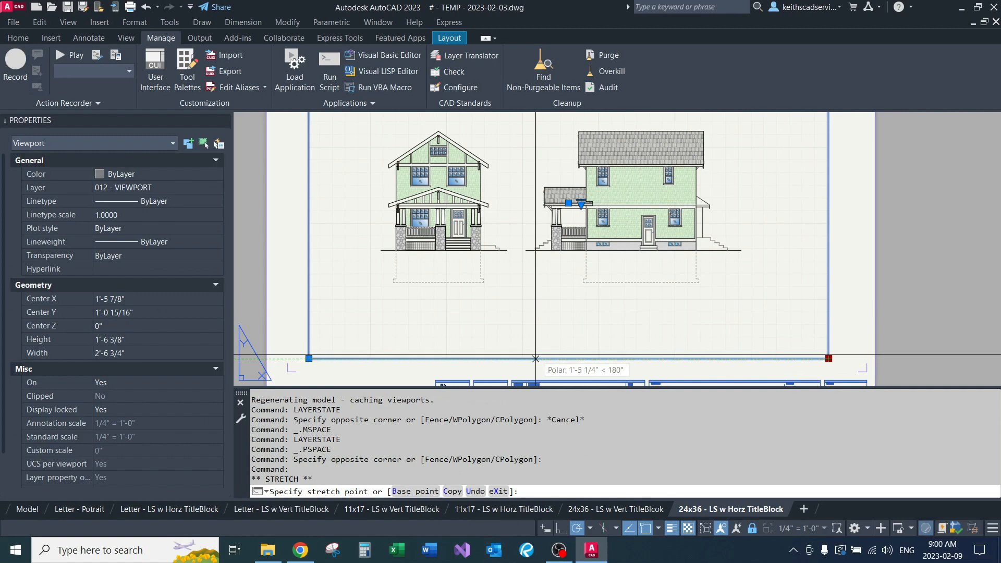
pyautogui.click(514, 358)
# Copy the narrowed viewport horizontally to the right, leaving a gap between the two viewports.
pyautogui.write('c')
pyautogui.press('Return')
pyautogui.click(573, 288)
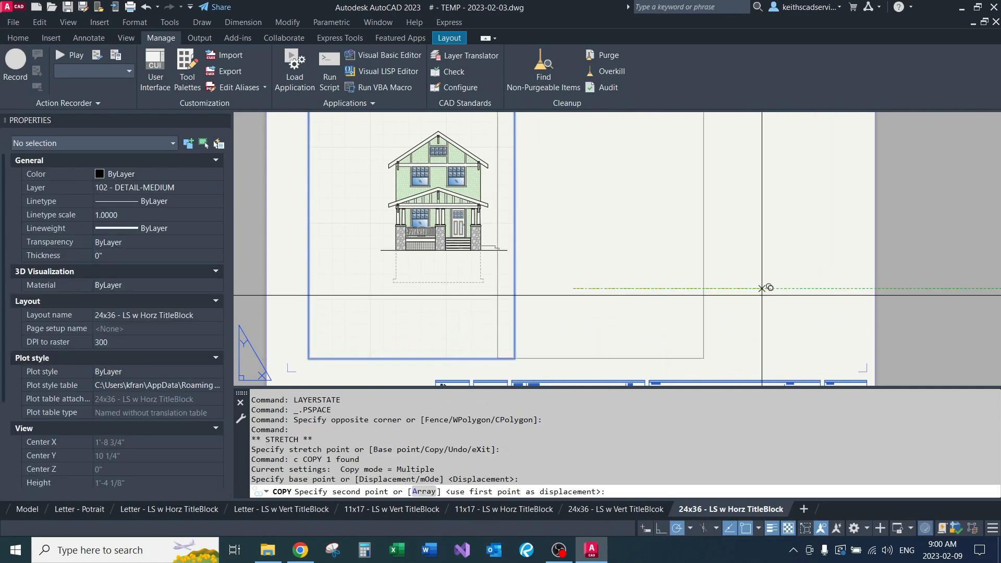
pyautogui.click(815, 288)
pyautogui.press('Return')
# Restore the Grey-out layer state in the copied viewport, return to paper space, and compare both viewports.
pyautogui.doubleClick(643, 310)
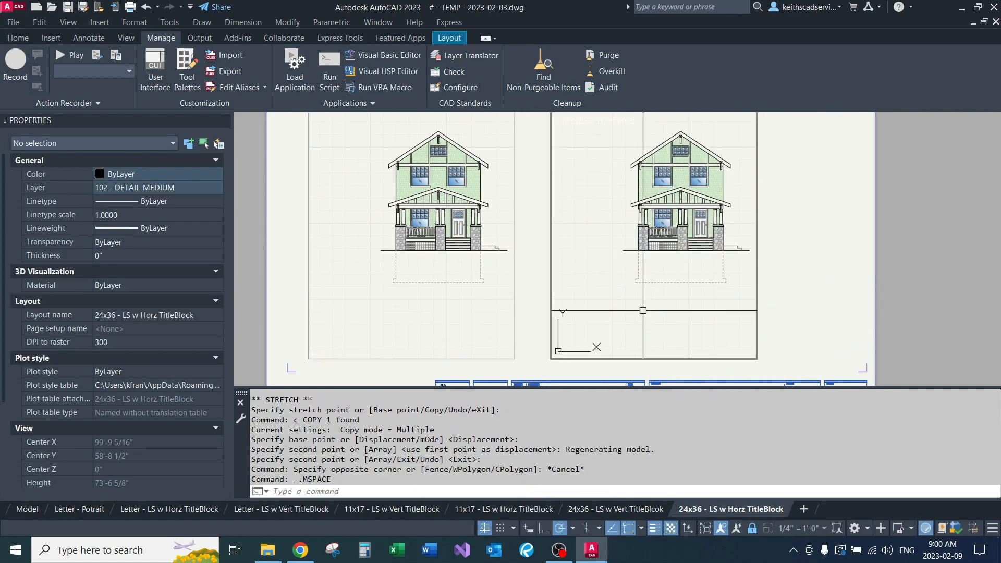
pyautogui.write('layerstate')
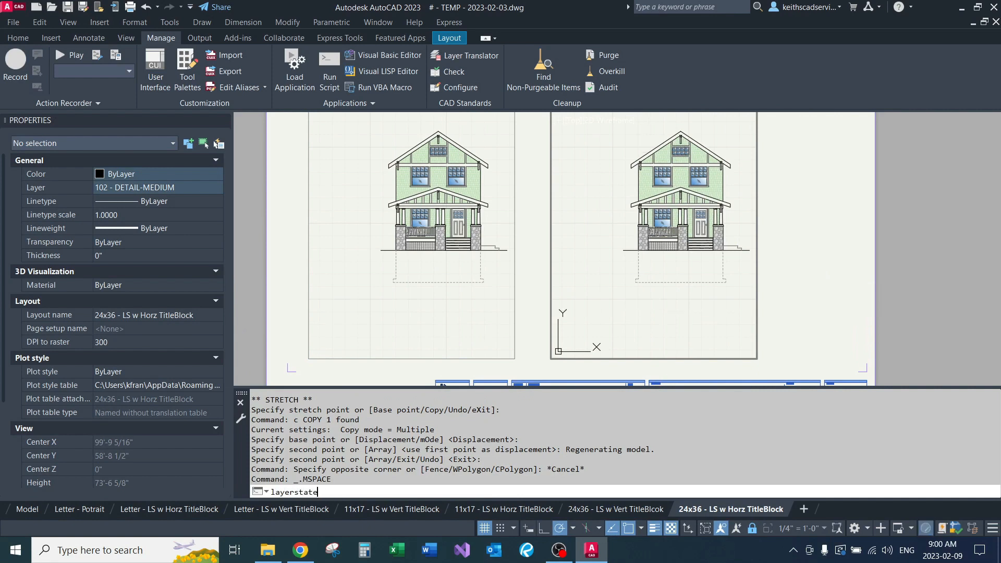
pyautogui.press('Return')
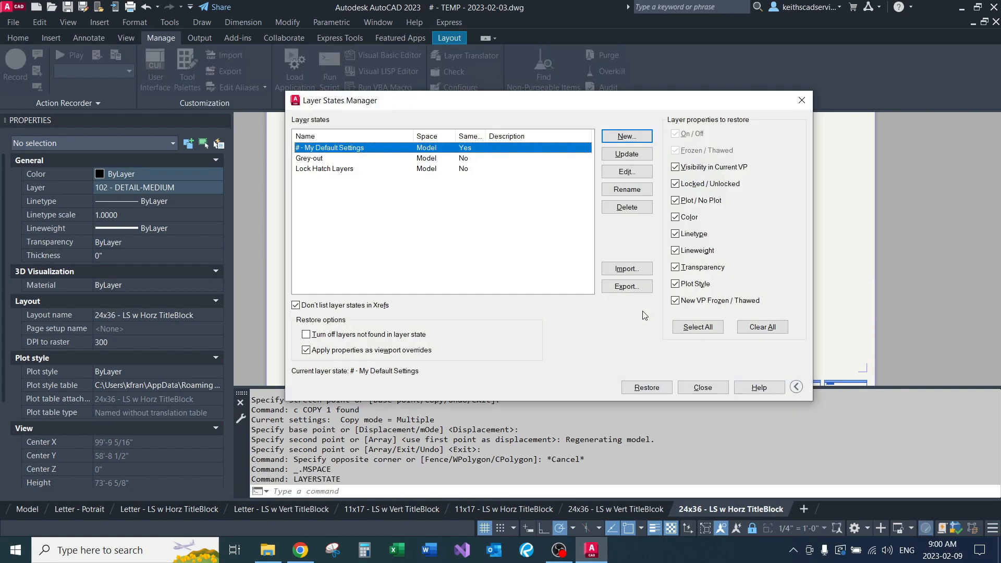
pyautogui.doubleClick(309, 159)
pyautogui.doubleClick(775, 271)
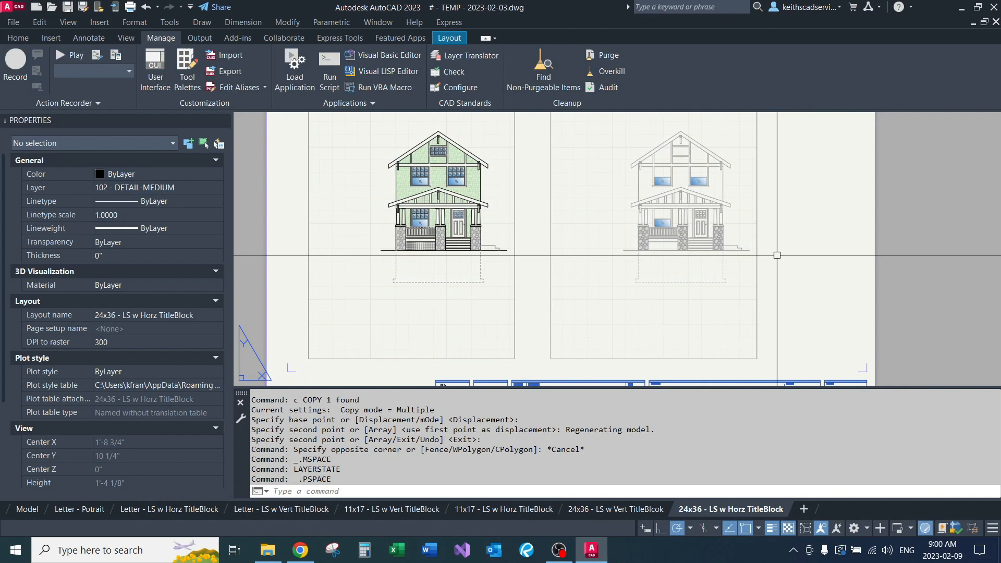
pyautogui.moveTo(785, 232); pyautogui.dragTo(770, 259, button='middle')
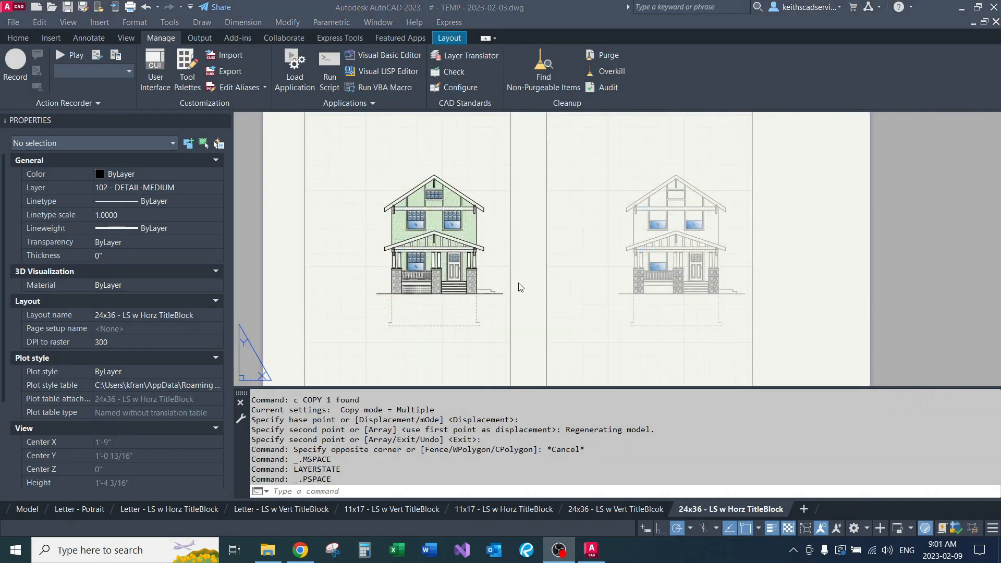
pyautogui.click(518, 283)
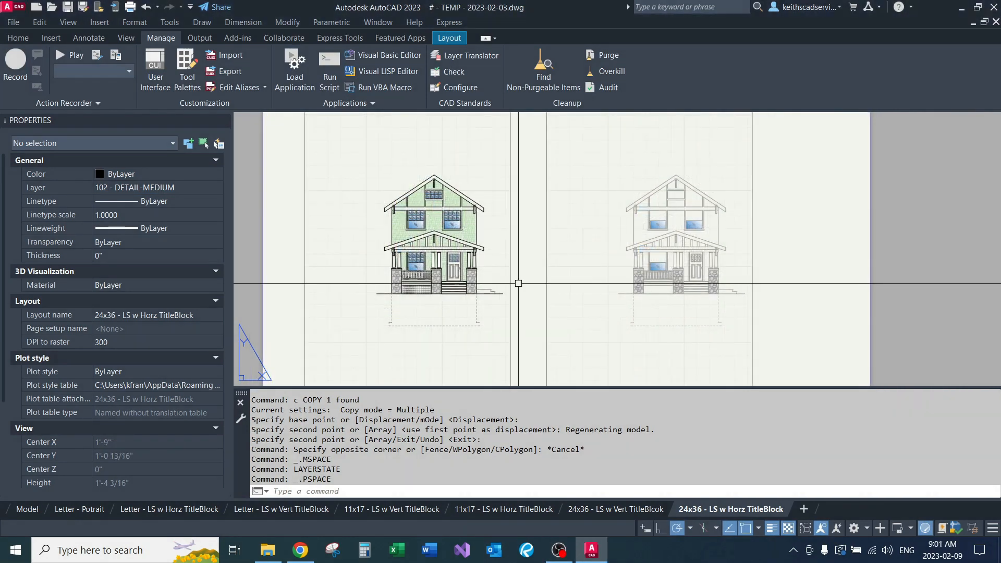
pyautogui.write('layerstate')
pyautogui.press('Return')
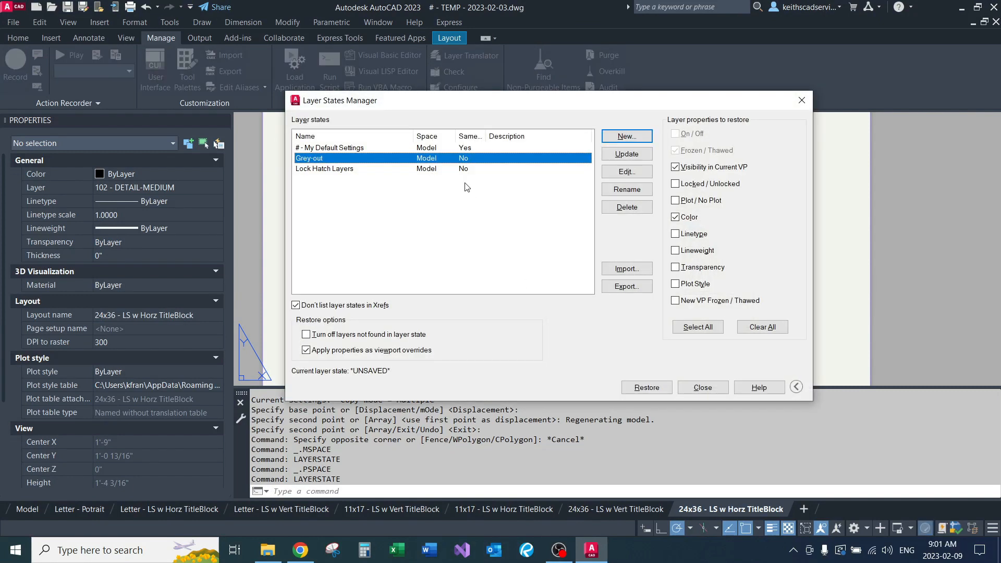
pyautogui.click(357, 150)
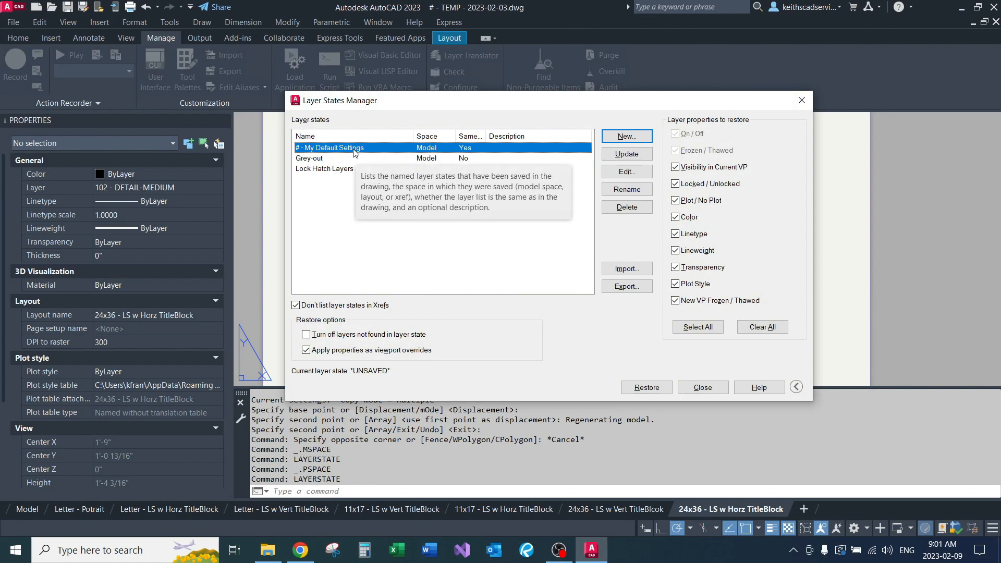
pyautogui.click(627, 154)
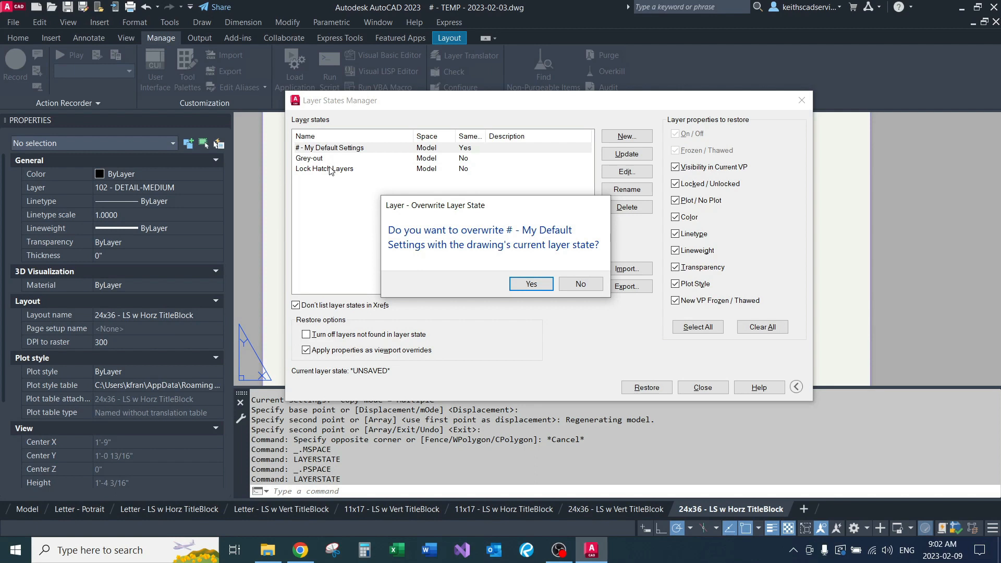
pyautogui.click(586, 287)
pyautogui.click(702, 387)
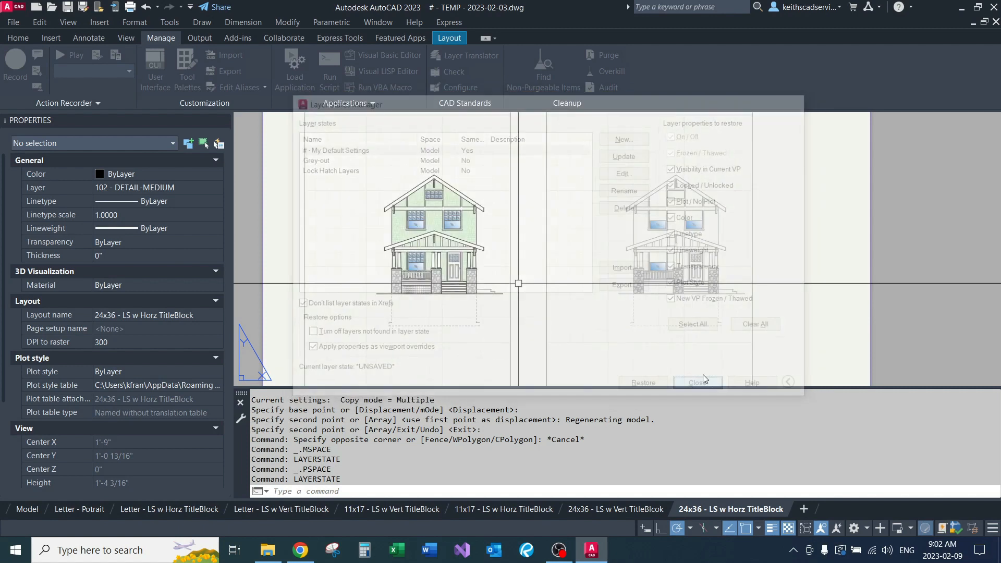
# Create a layer named # - My New Layer and set its color to red.
pyautogui.write('LAYER')
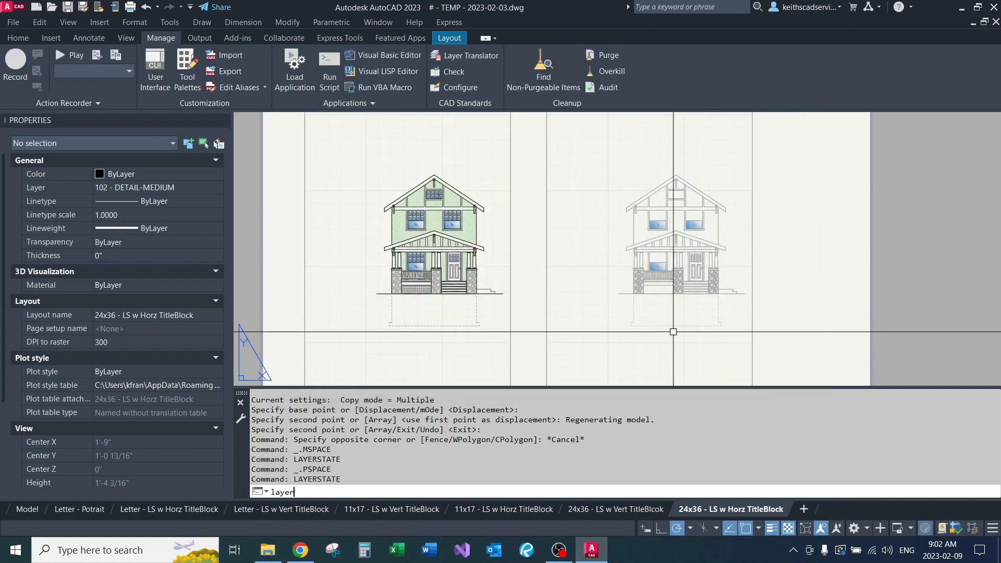
pyautogui.press('Return')
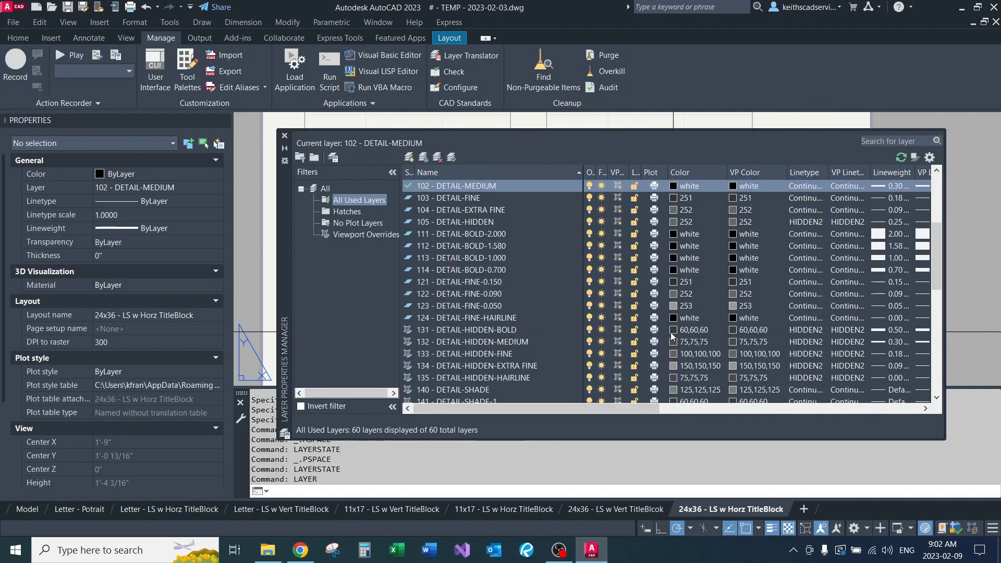
pyautogui.click(413, 159)
pyautogui.write('# - My New Layer')
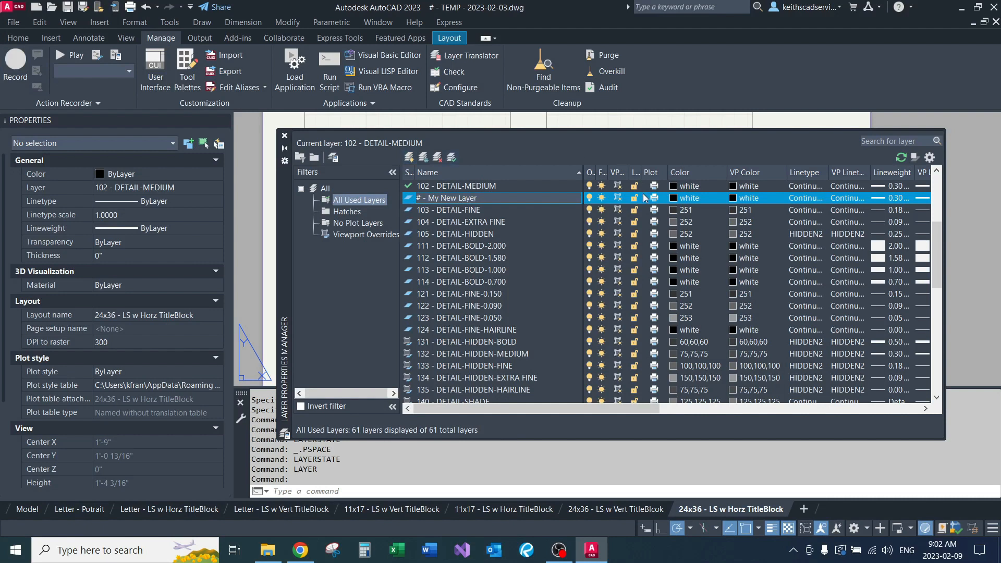
pyautogui.click(678, 198)
pyautogui.click(387, 284)
pyautogui.click(479, 358)
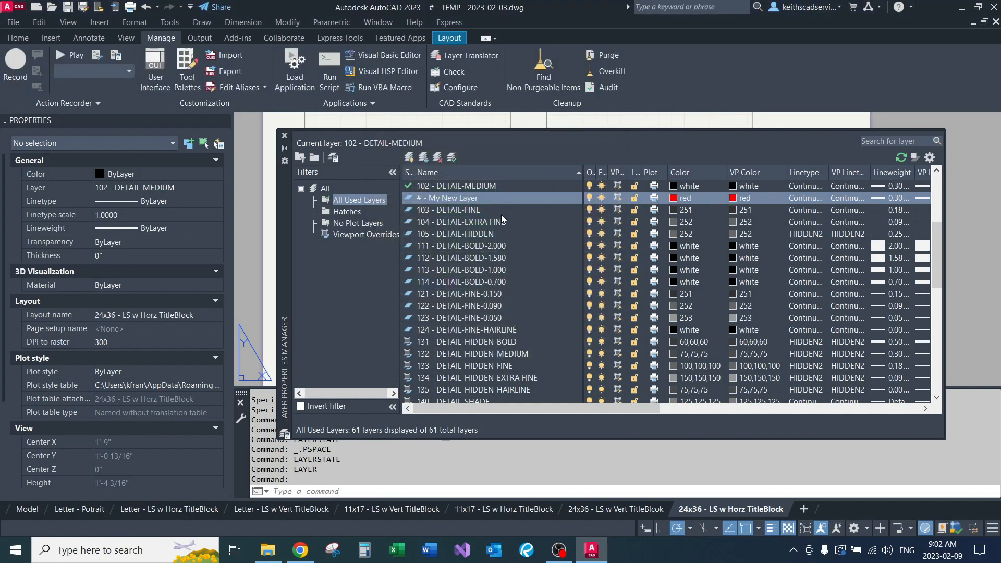
pyautogui.click(284, 136)
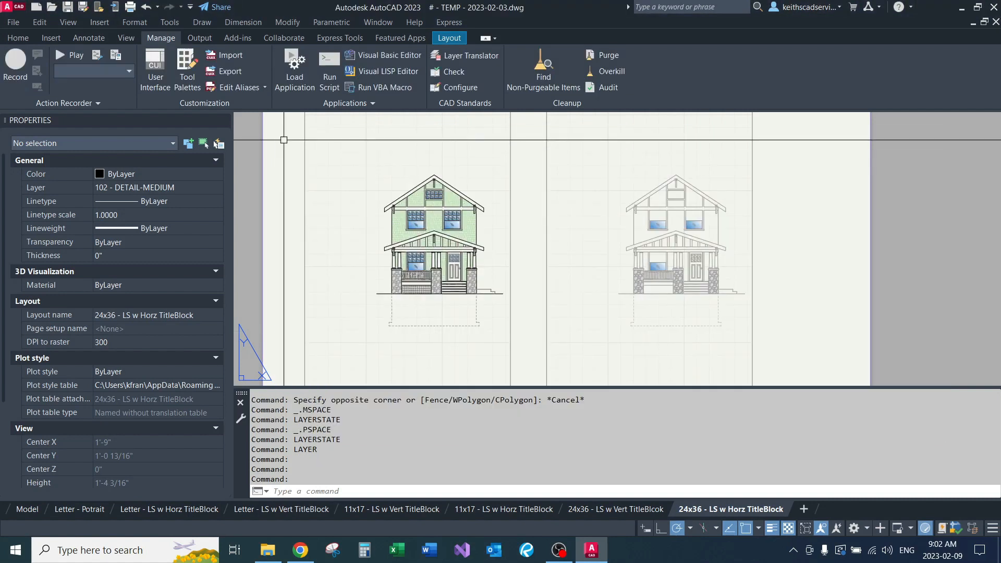
# Add the layer # - My New Layer to the # - My Default Settings layer state.
pyautogui.write('layerstate')
pyautogui.press('Return')
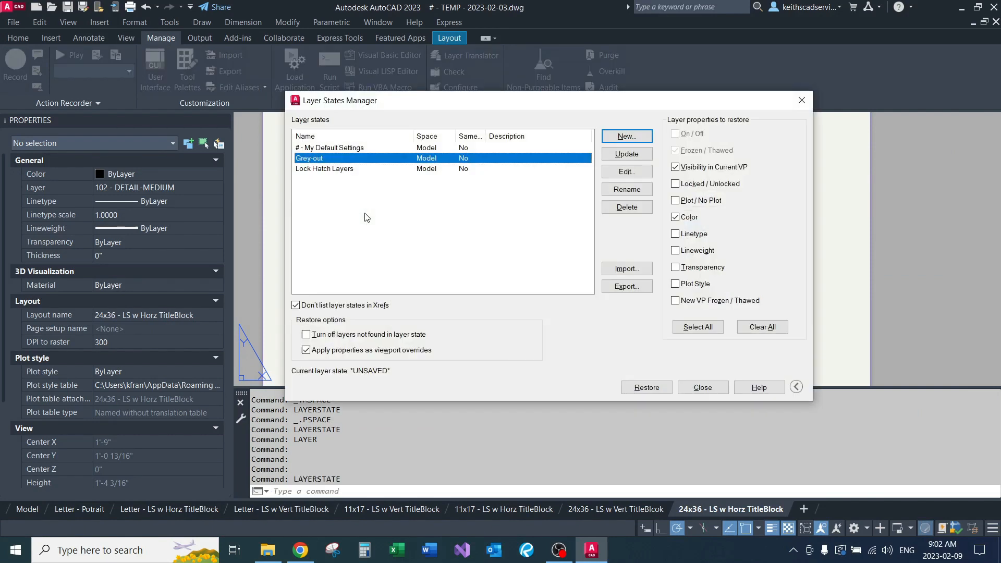
pyautogui.click(343, 148)
pyautogui.click(628, 172)
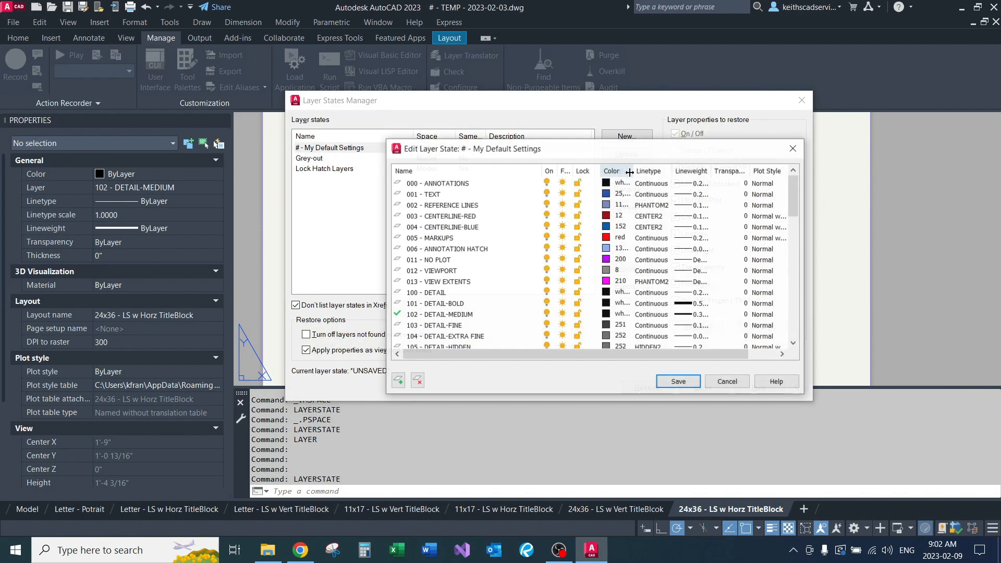
pyautogui.scroll(-15, 495, 272)
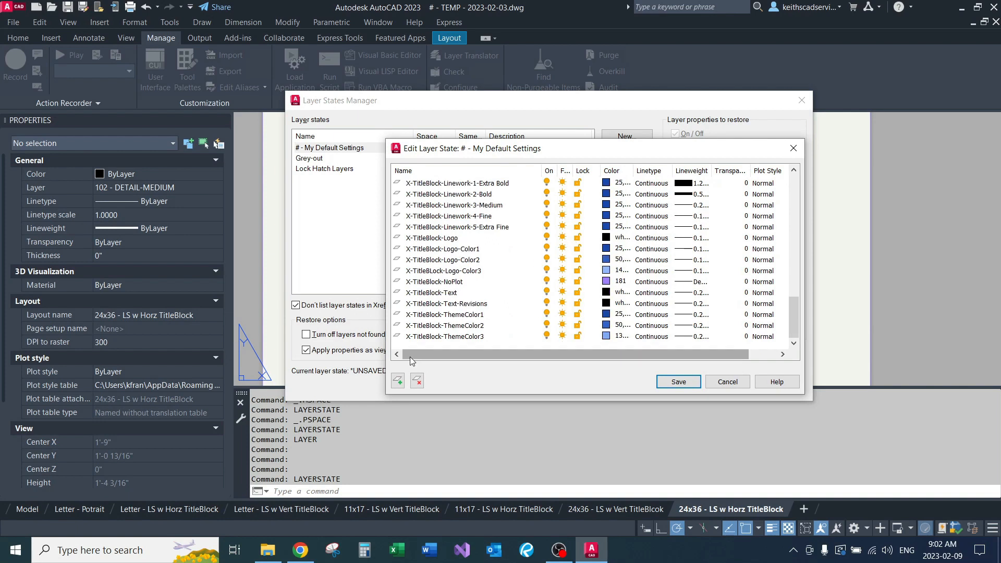
pyautogui.click(398, 380)
pyautogui.click(481, 227)
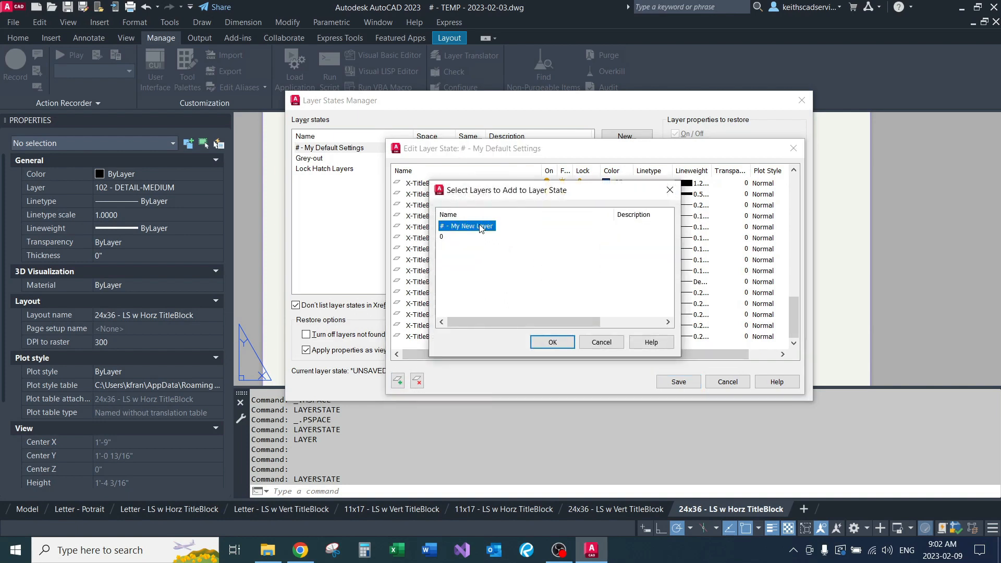
pyautogui.click(544, 343)
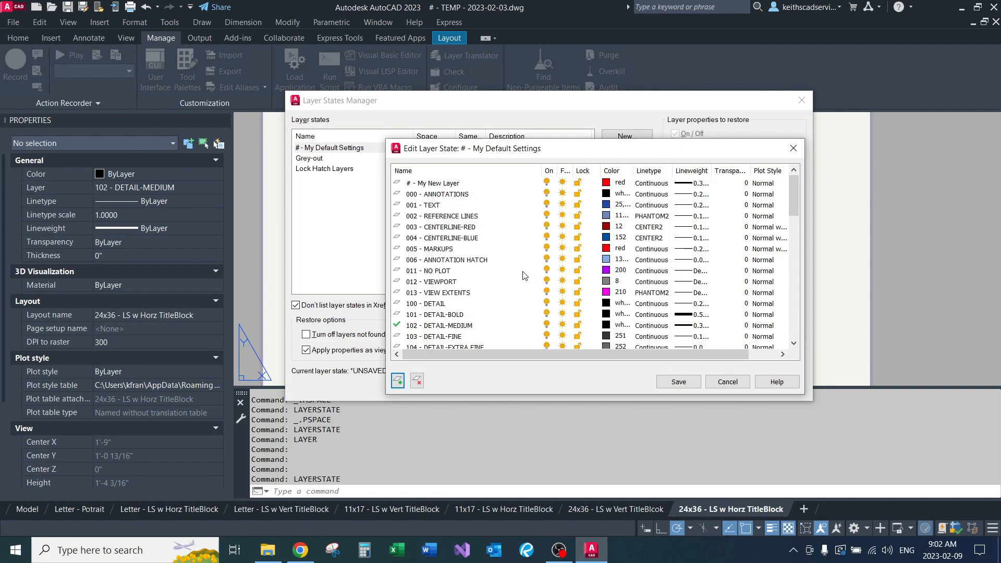
# Set the color of # - My New Layer to 81 within the layer state and save the state.
pyautogui.click(606, 183)
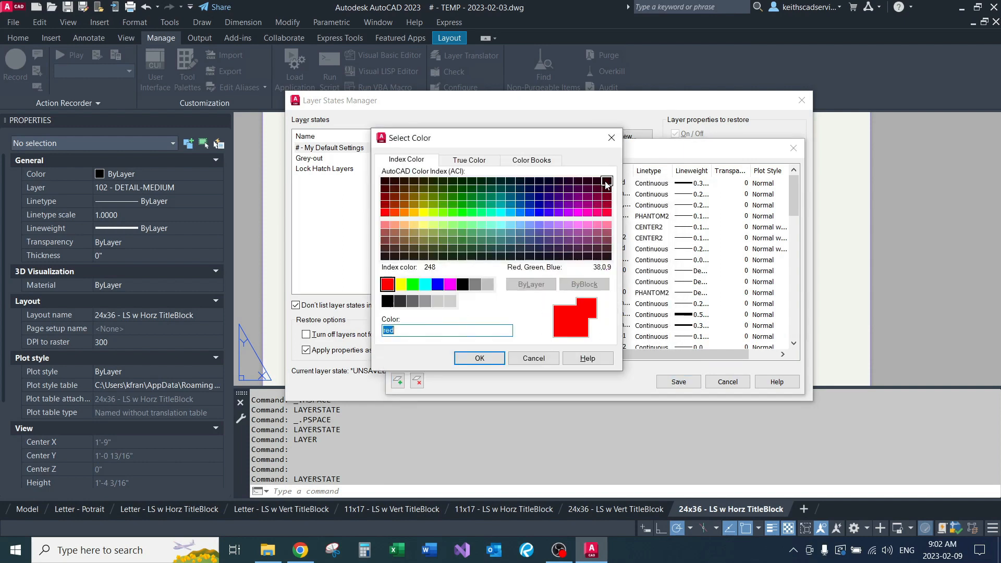
pyautogui.click(453, 225)
pyautogui.click(476, 358)
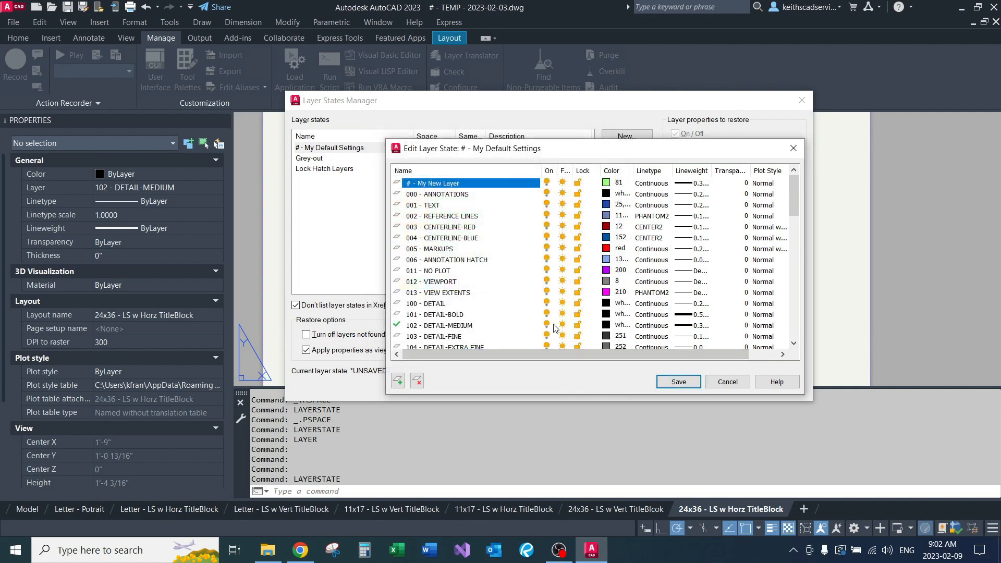
pyautogui.click(675, 384)
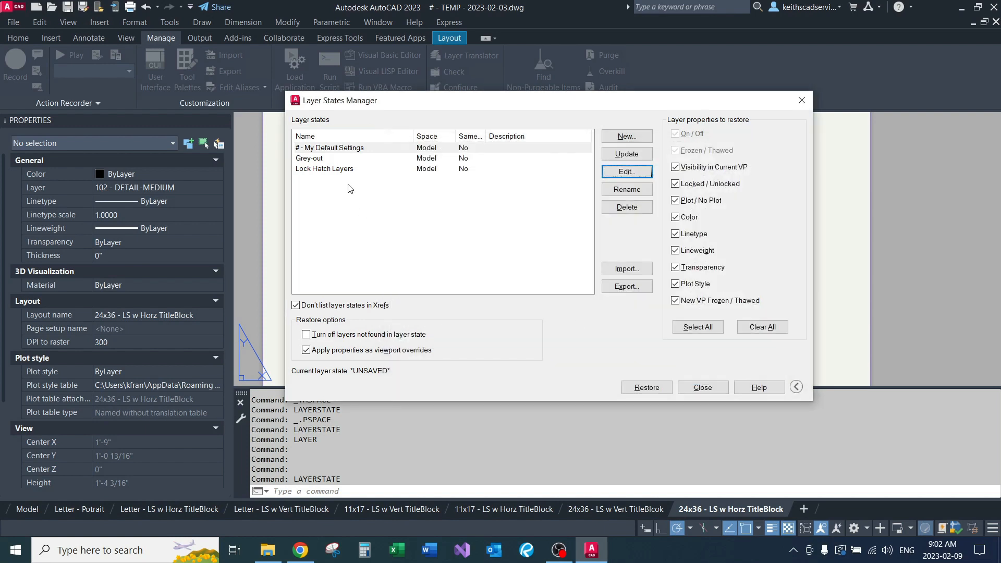
# Restore # - My Default Settings with properties as viewport overrides and check the viewport color of # - My New Layer.
pyautogui.click(647, 388)
pyautogui.write('layer')
pyautogui.press('Return')
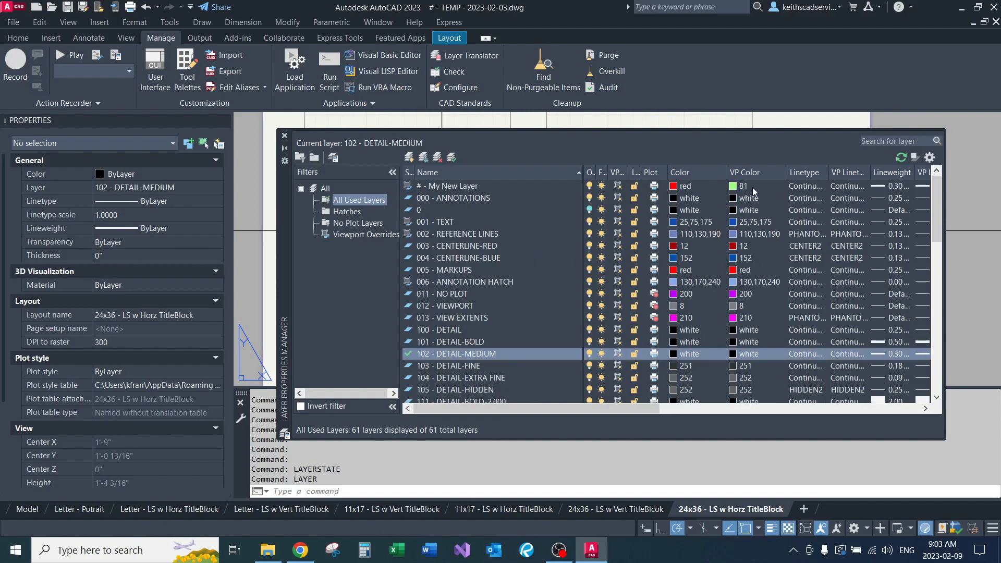
pyautogui.click(285, 135)
pyautogui.click(490, 237)
pyautogui.scroll(-2, 521, 255)
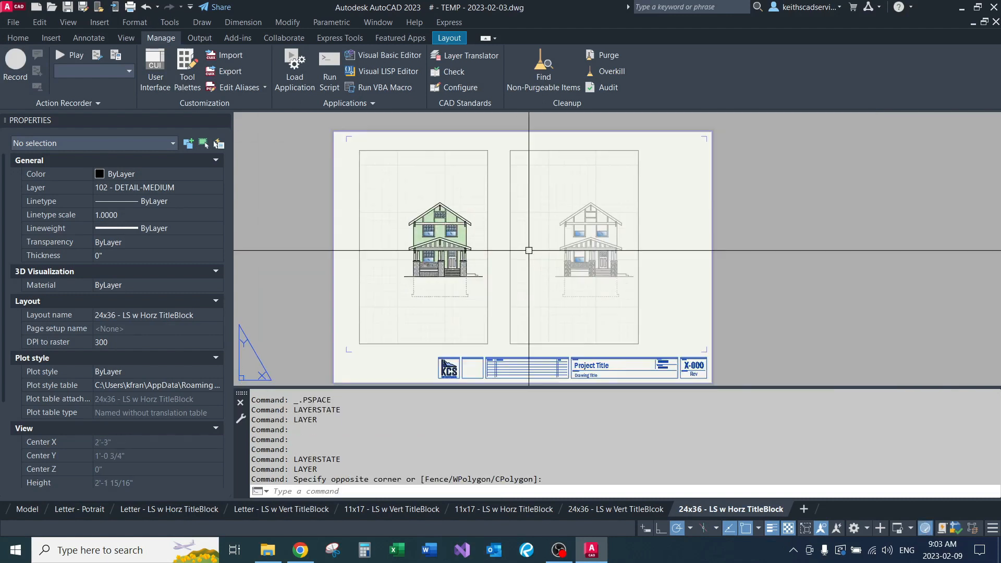
pyautogui.doubleClick(524, 253)
pyautogui.doubleClick(679, 264)
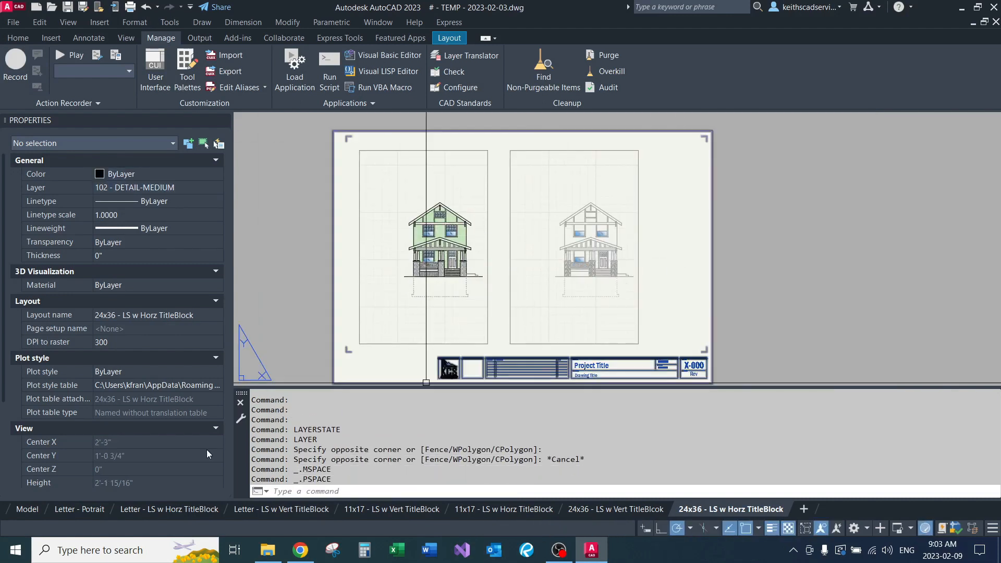
pyautogui.press('Escape')
pyautogui.press('Escape')
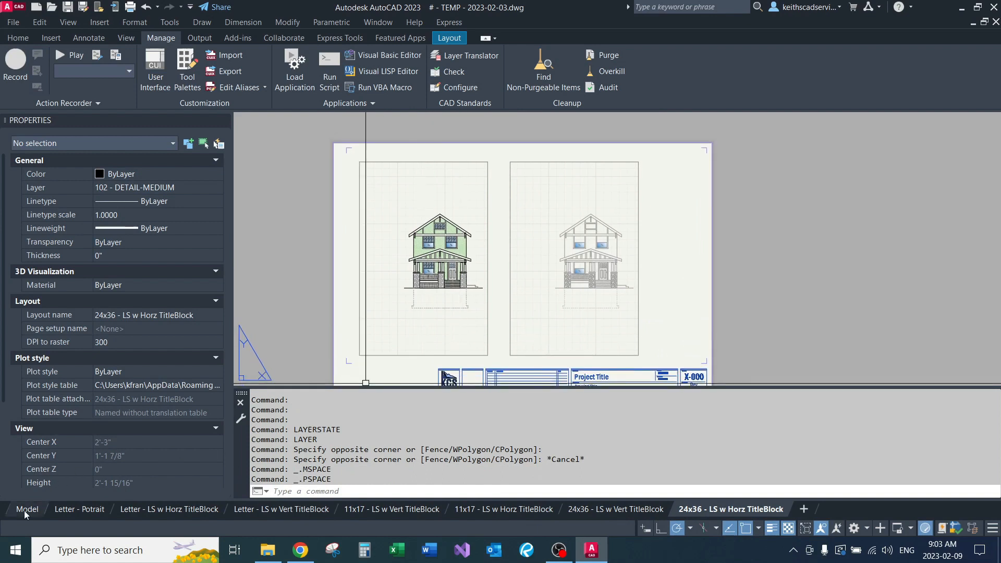
# Switch to model space, review the layer colors stored in # - My Default Settings, and restore that layer state.
pyautogui.click(27, 509)
pyautogui.moveTo(532, 268); pyautogui.dragTo(408, 266, button='middle')
pyautogui.moveTo(474, 325); pyautogui.dragTo(437, 331, button='middle')
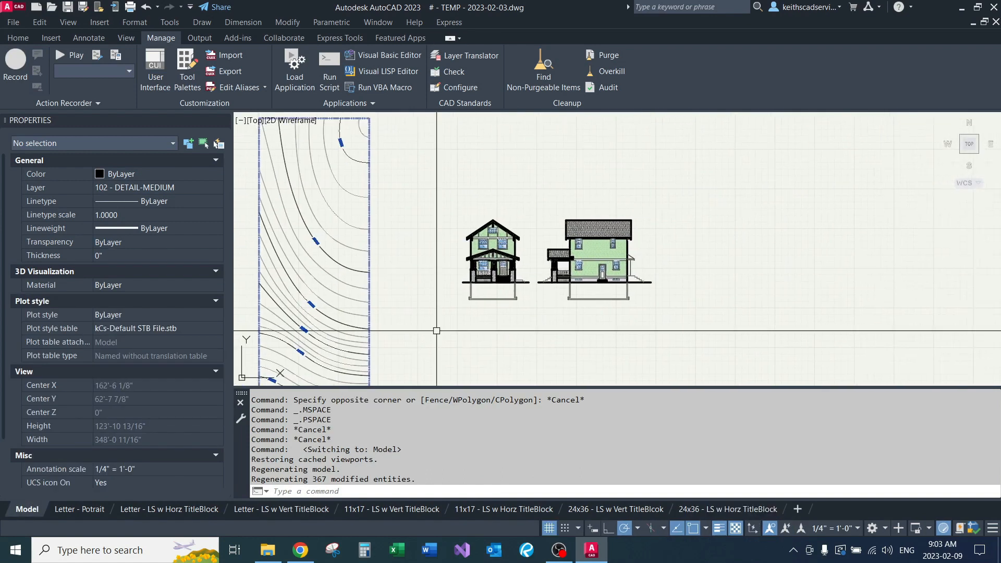
pyautogui.write('LAYERSTATE')
pyautogui.press('Return')
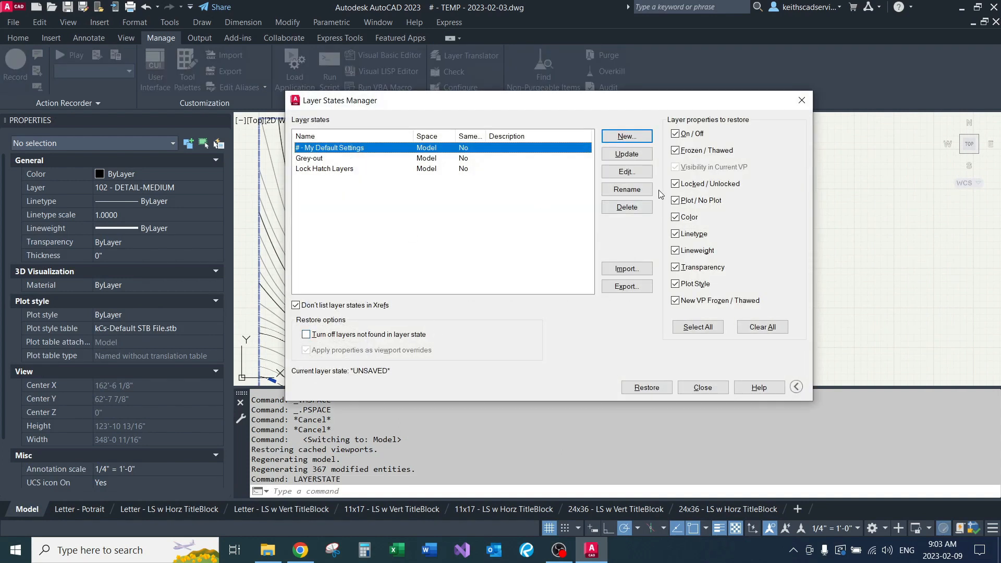
pyautogui.click(630, 171)
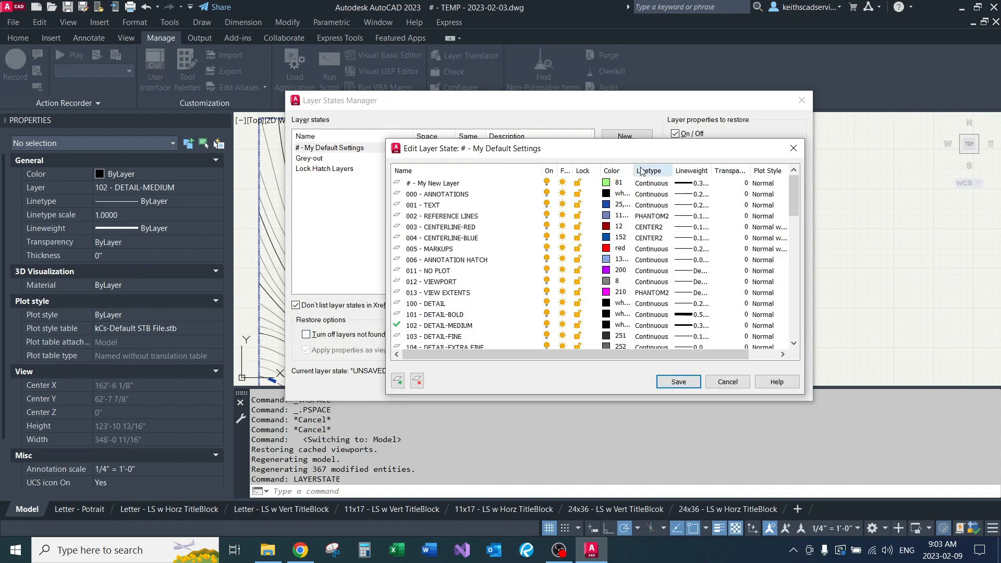
pyautogui.moveTo(633, 171); pyautogui.dragTo(653, 172)
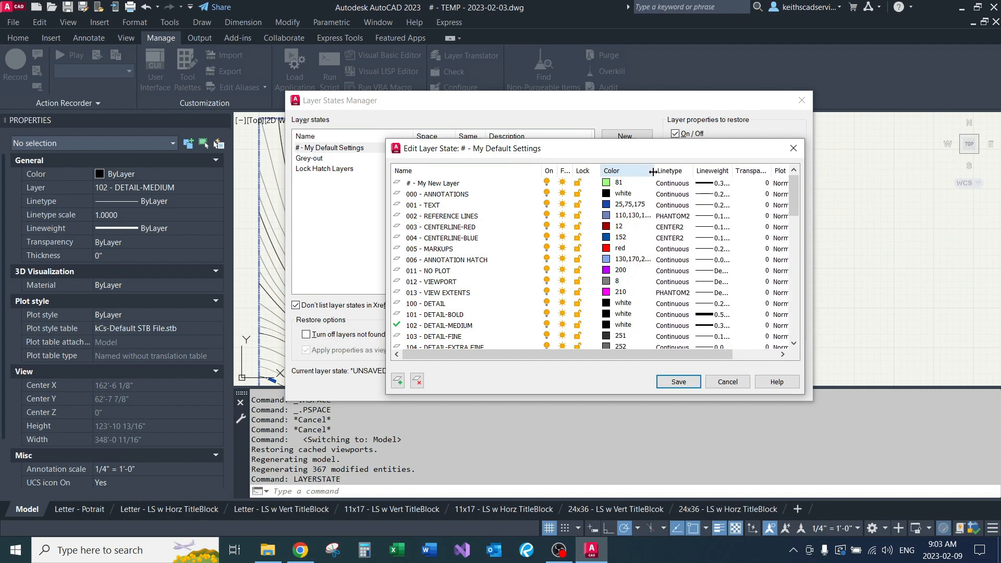
pyautogui.click(794, 148)
pyautogui.doubleClick(346, 150)
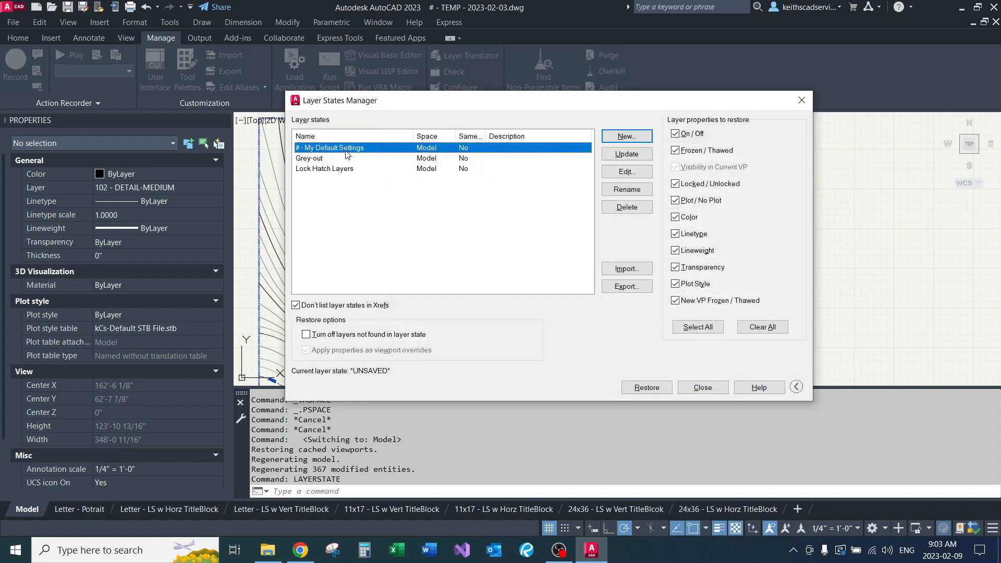
# Set the color of # - My New Layer to red in model space.
pyautogui.write('lay')
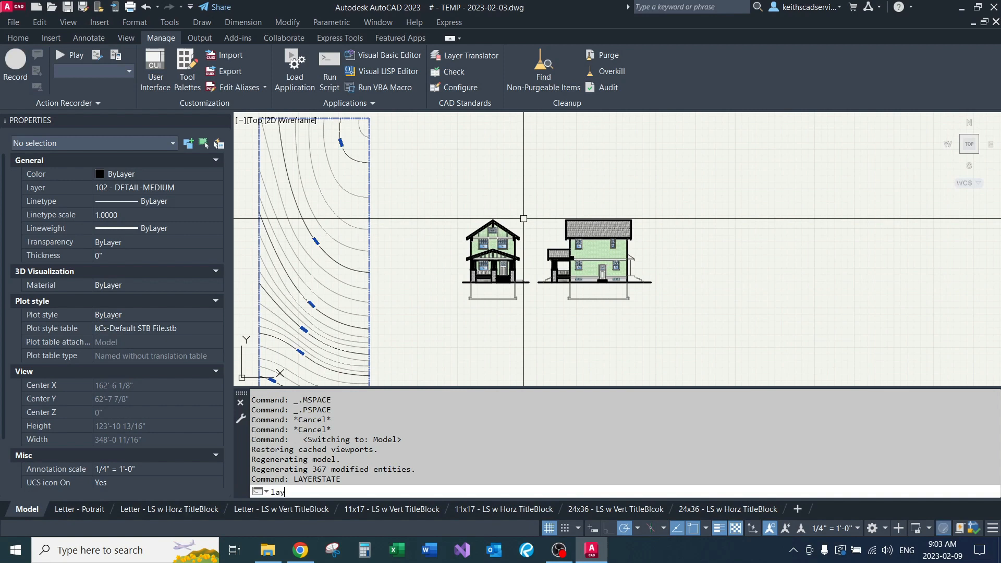
pyautogui.press('Return')
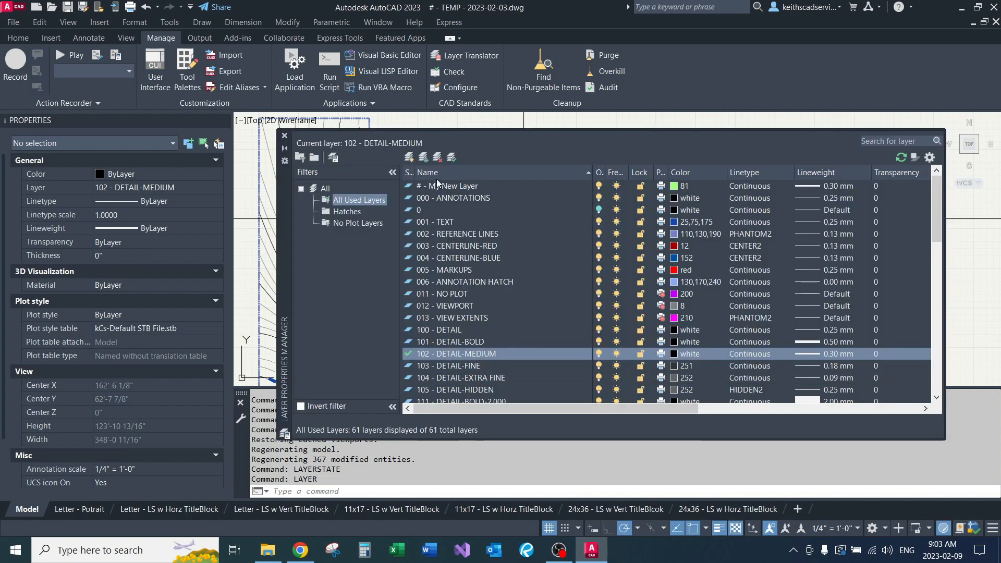
pyautogui.click(468, 185)
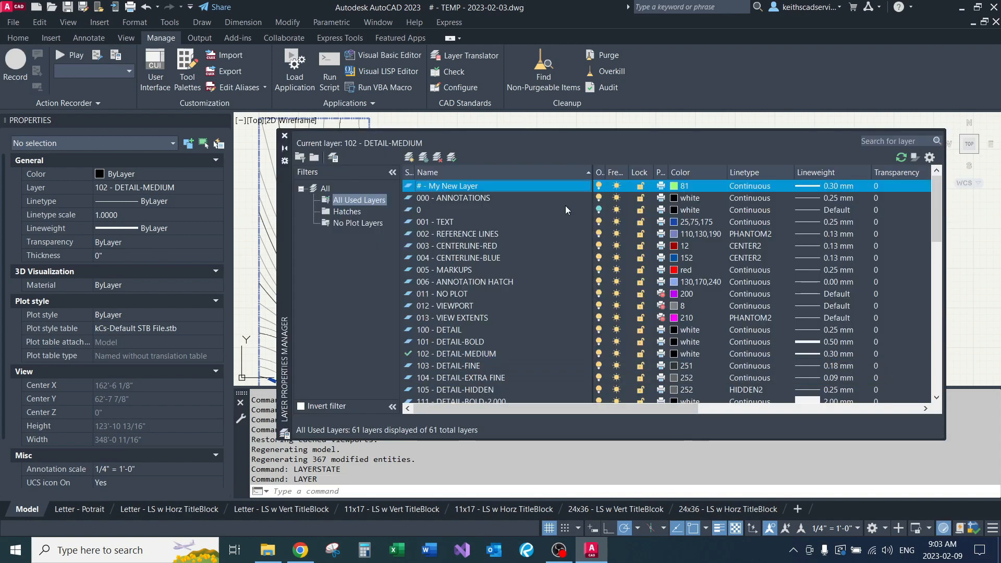
pyautogui.click(676, 188)
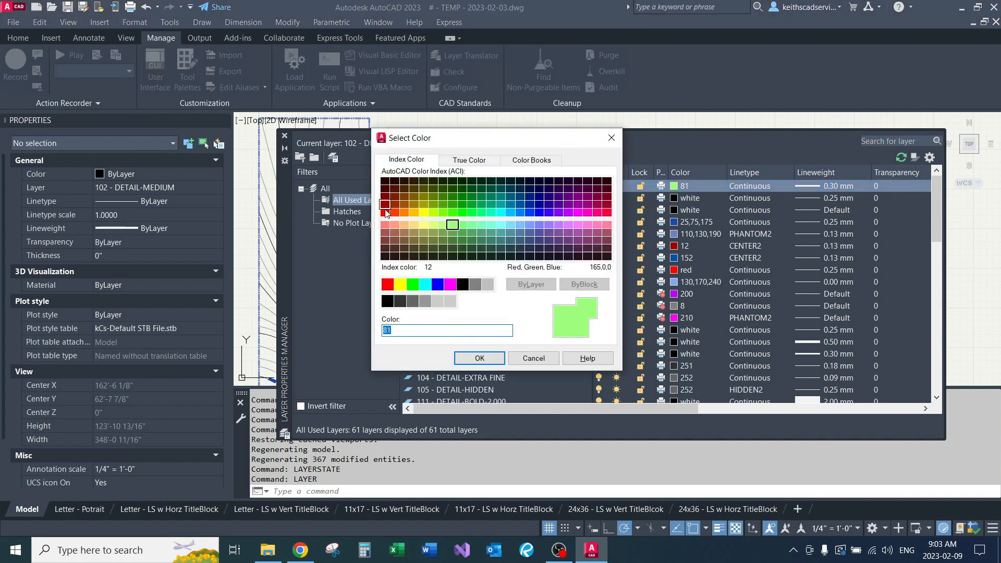
pyautogui.click(387, 284)
pyautogui.click(479, 358)
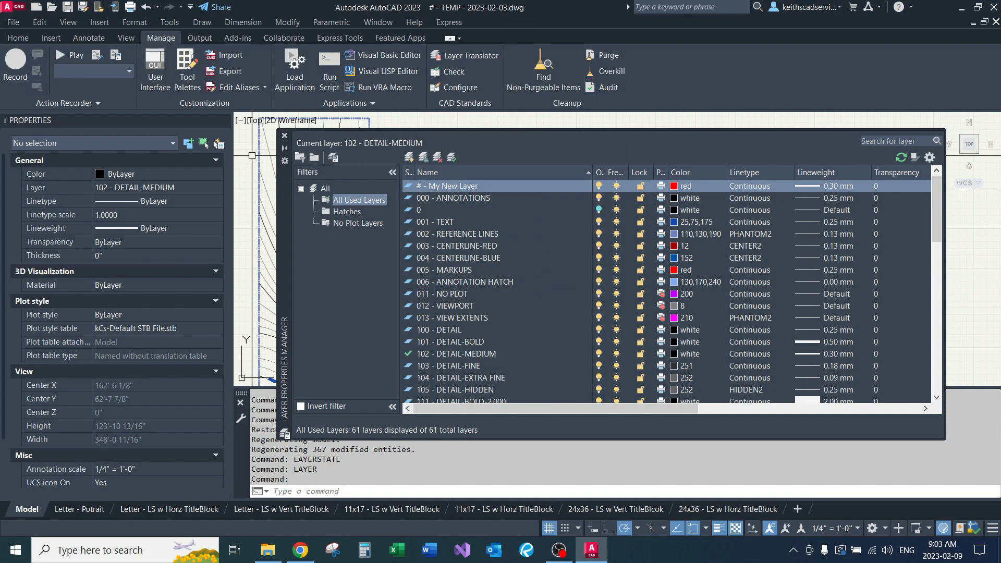
pyautogui.click(284, 136)
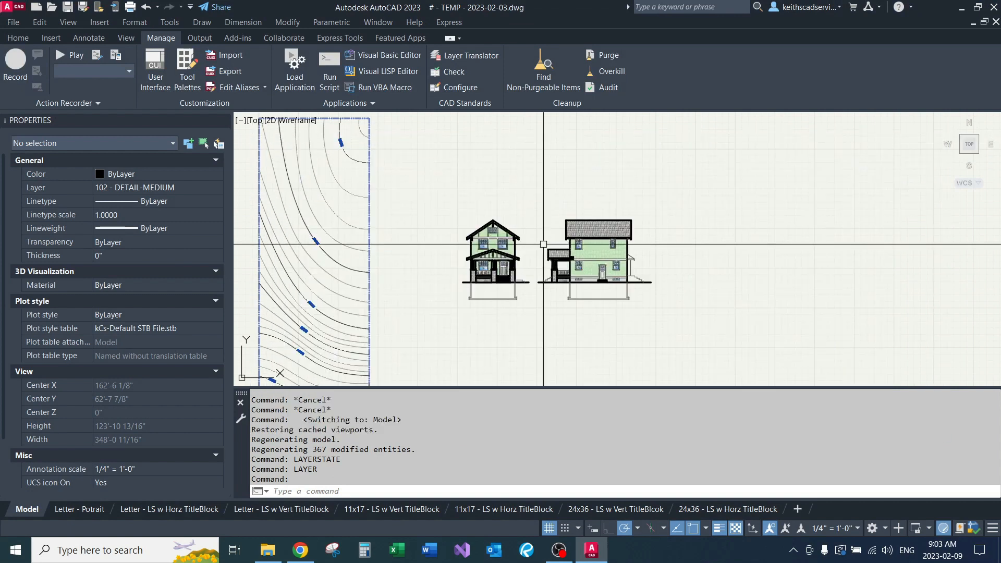
# Restore # - My Default Settings again in model space and check the color of # - My New Layer.
pyautogui.write('layerstate')
pyautogui.press('Return')
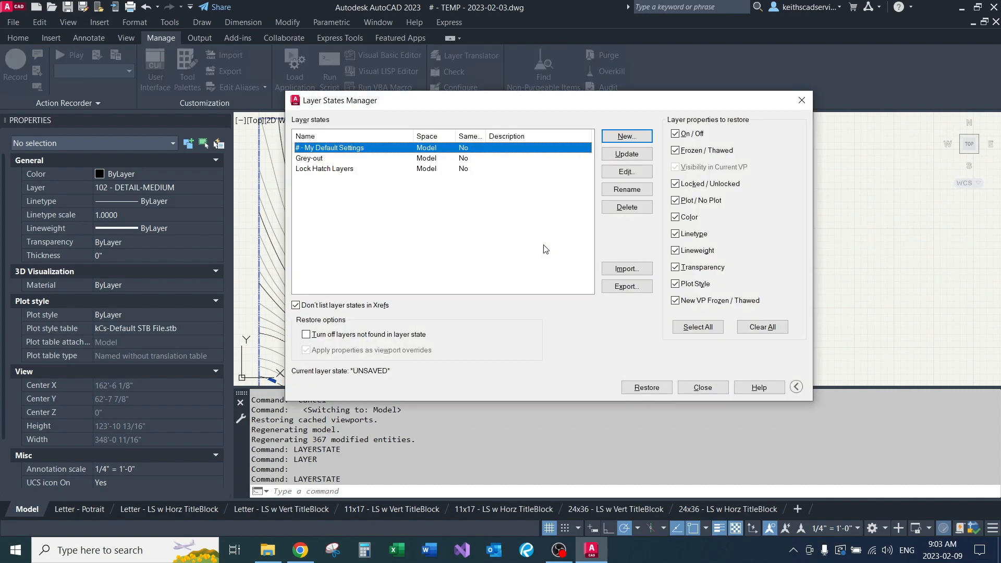
pyautogui.doubleClick(346, 148)
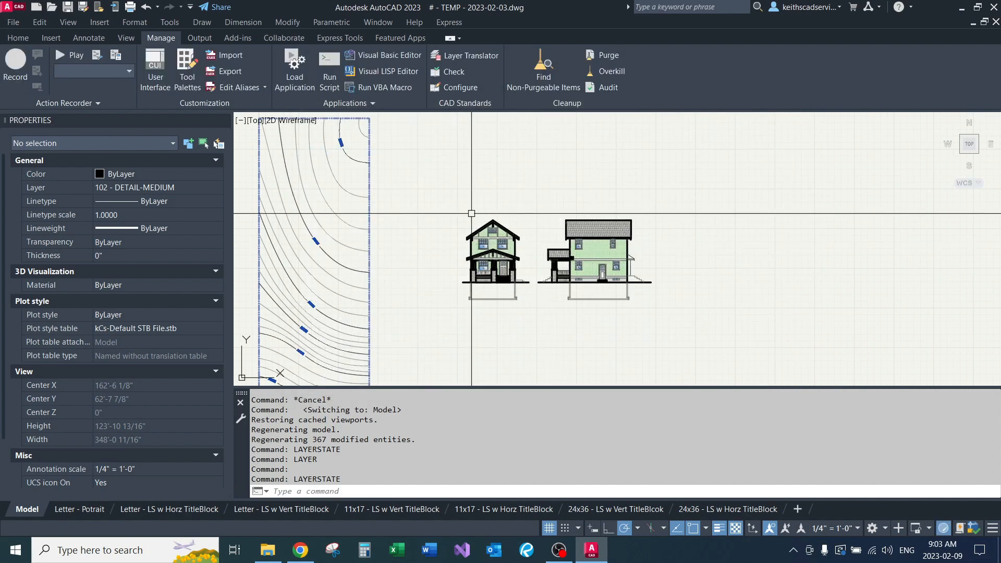
pyautogui.write('layer')
pyautogui.press('Return')
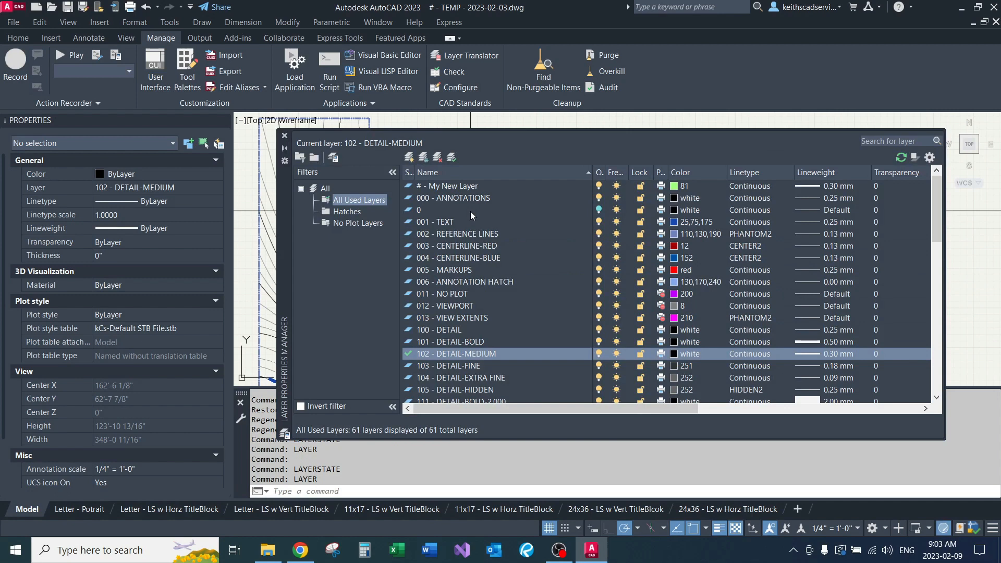
# Set the color of # - My New Layer to red and turn layer 0 on.
pyautogui.click(458, 187)
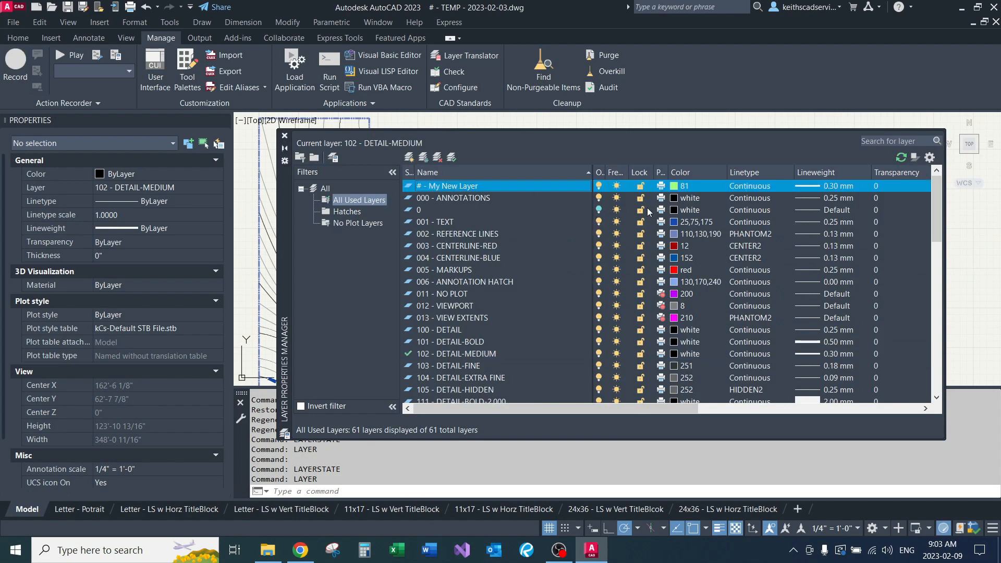
pyautogui.click(685, 188)
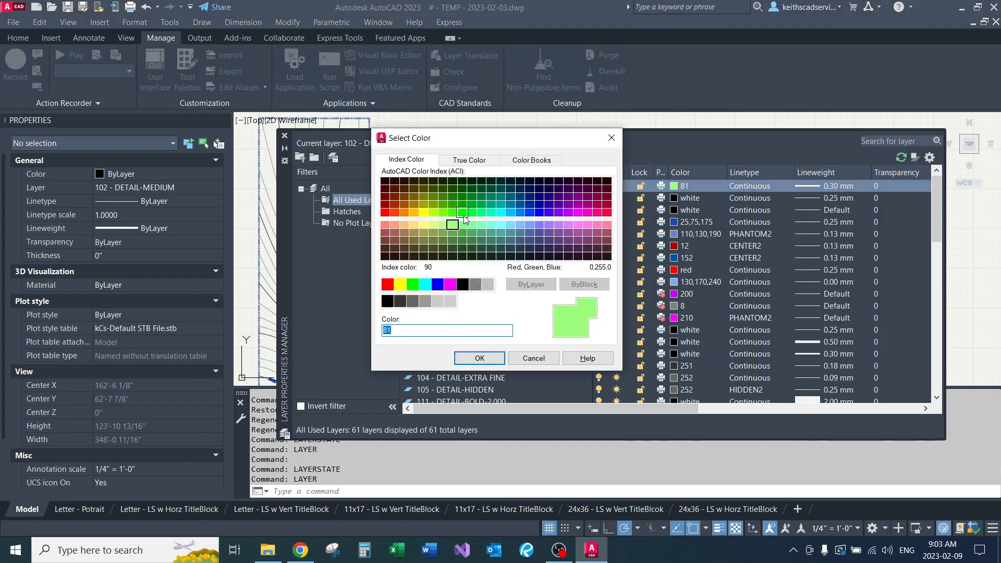
pyautogui.click(388, 284)
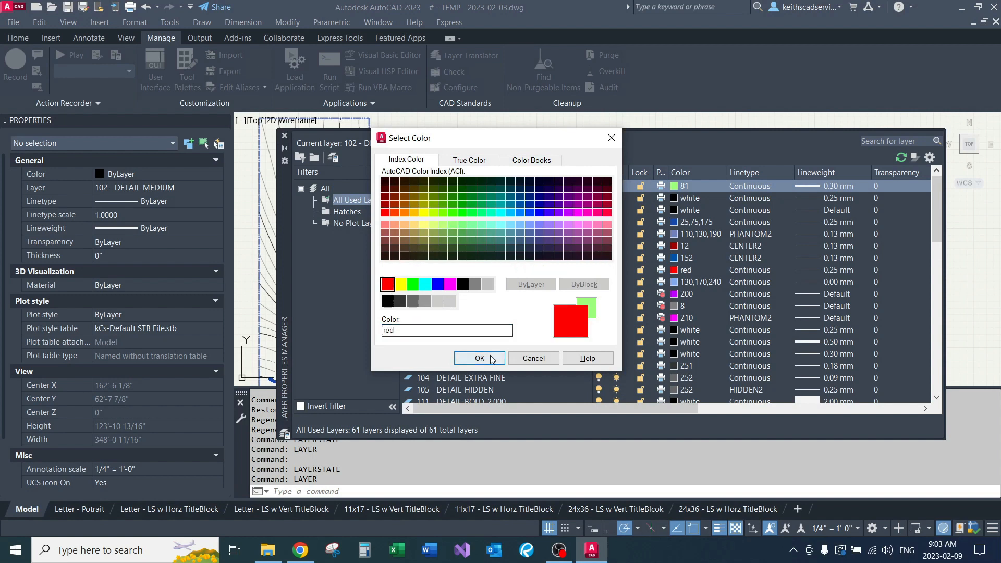
pyautogui.click(479, 358)
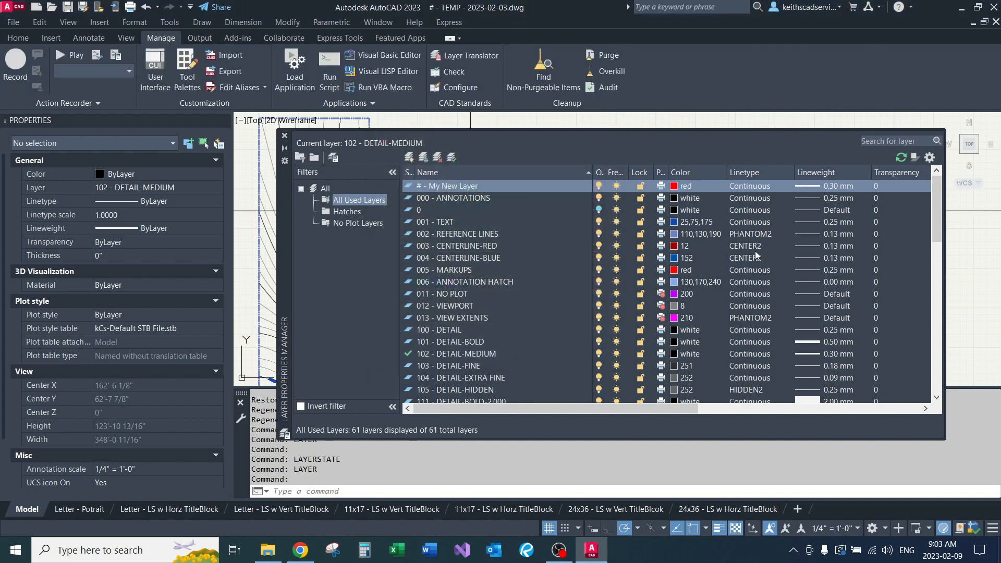
pyautogui.moveTo(936, 202)
pyautogui.mouseDown()
pyautogui.moveTo(924, 378)
pyautogui.moveTo(942, 194)
pyautogui.mouseUp()
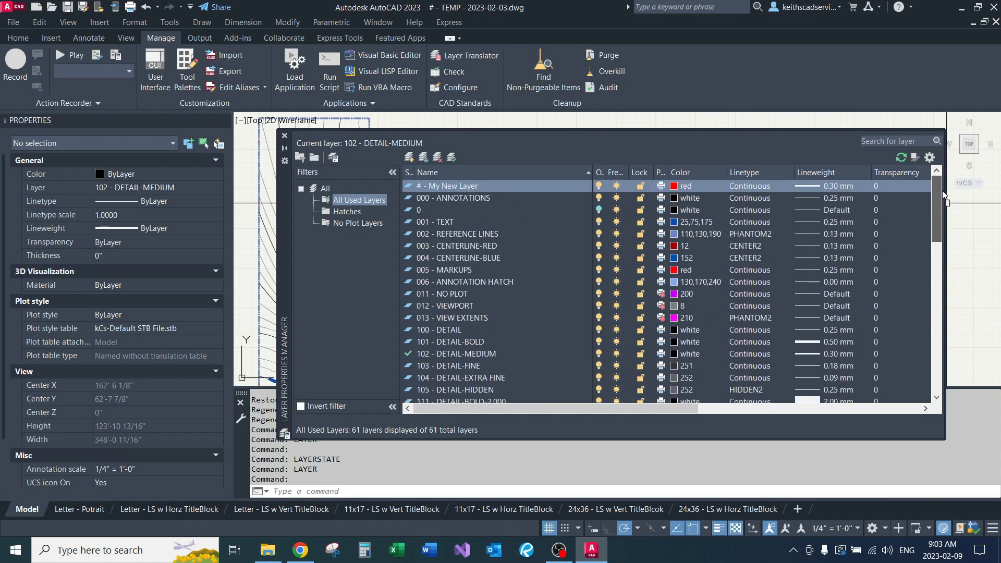
pyautogui.click(598, 211)
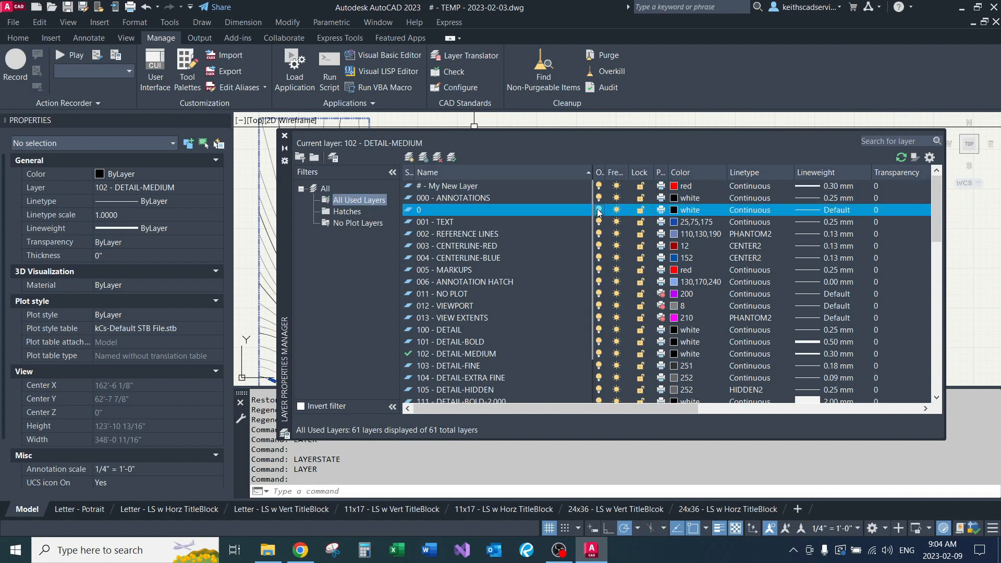
pyautogui.click(284, 138)
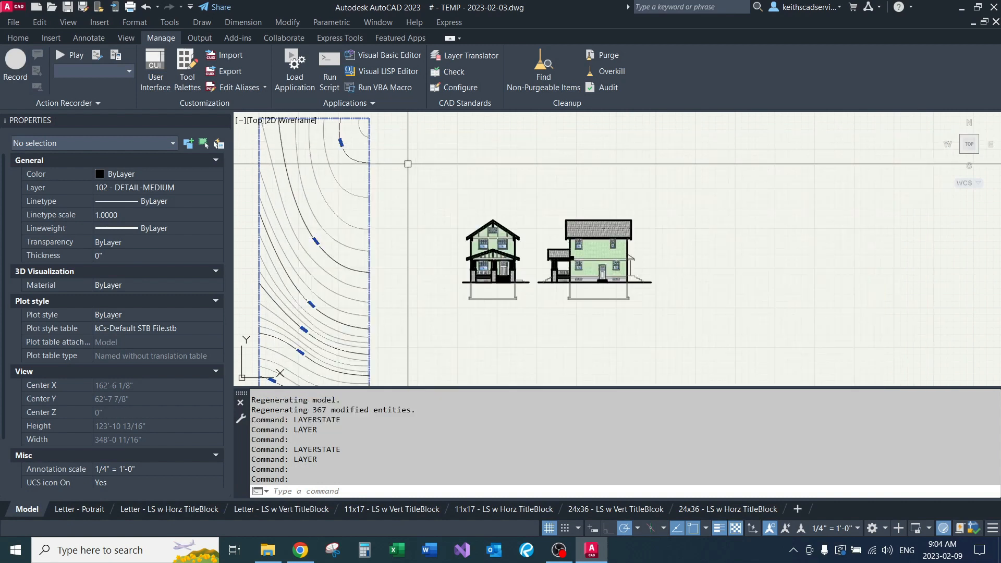
# Overwrite # - My Default Settings with the drawing's current layer state and check the color it stores for # - My New Layer.
pyautogui.write('layerstate')
pyautogui.press('Return')
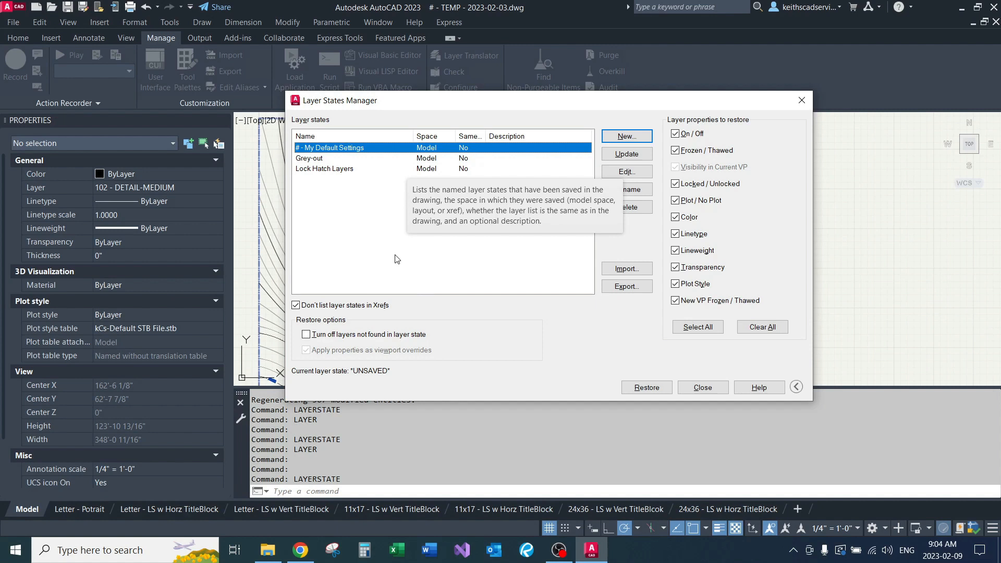
pyautogui.click(627, 154)
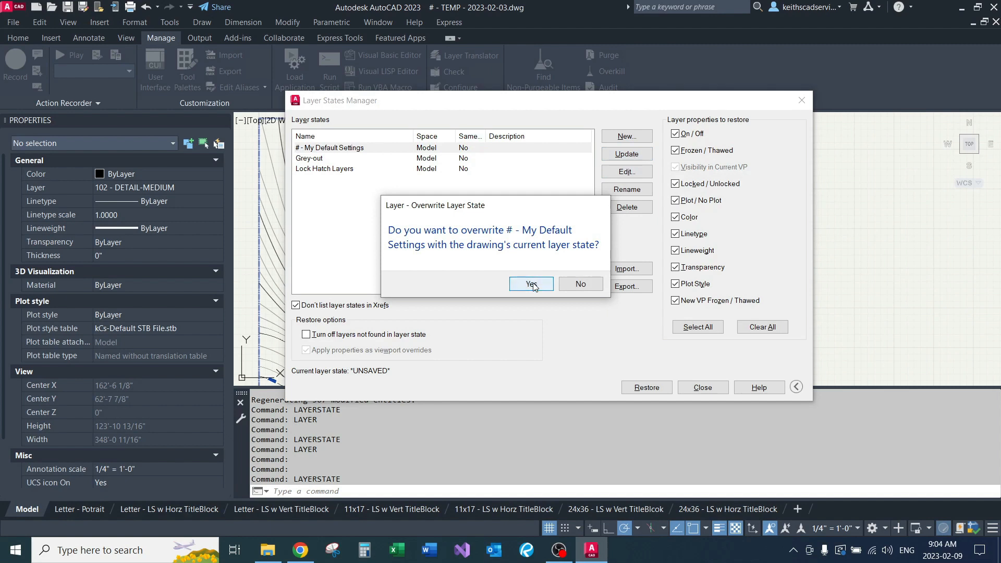
pyautogui.click(531, 284)
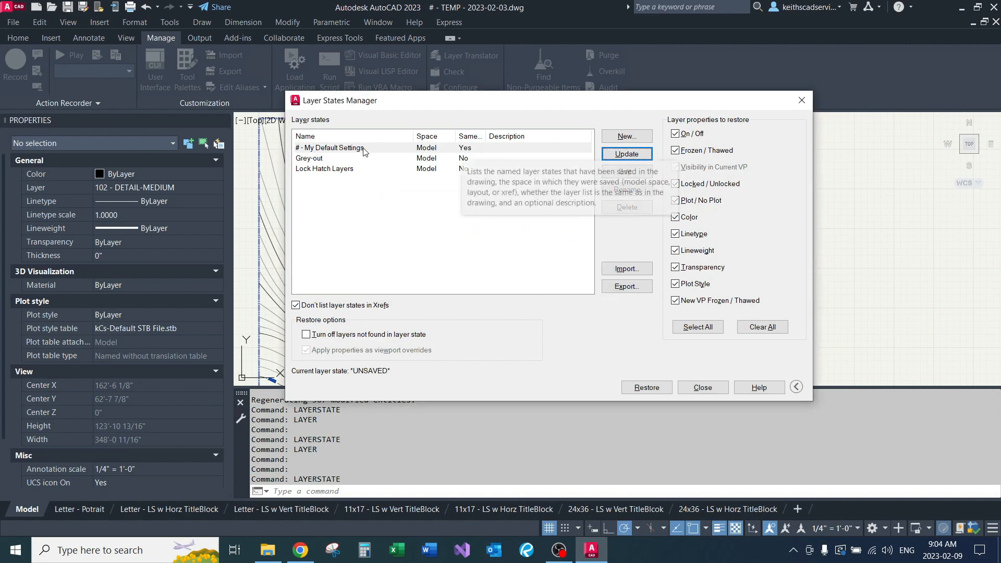
pyautogui.click(623, 172)
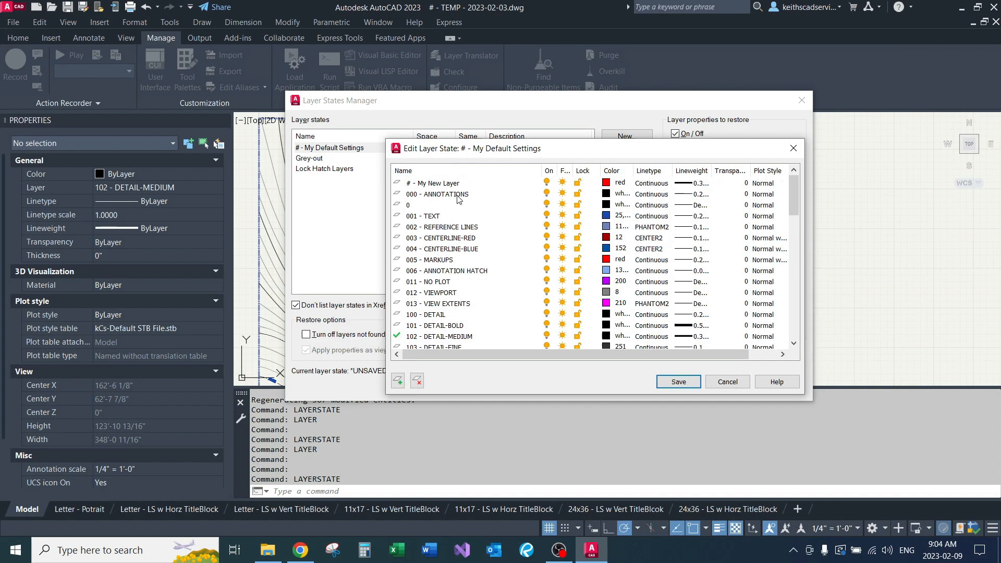
pyautogui.click(451, 184)
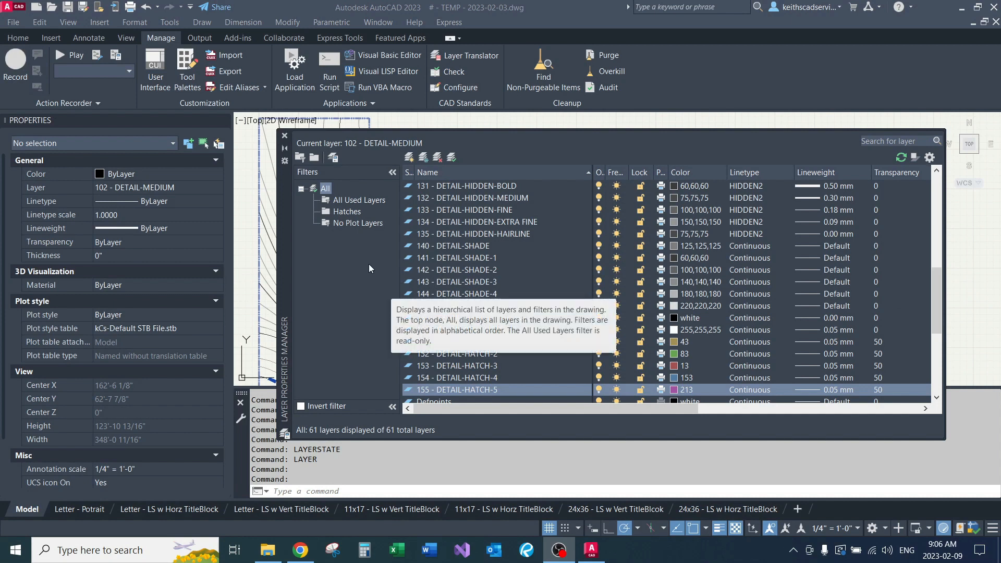
# Add layers 140 - DETAIL-SHADE through 155 - DETAIL-HATCH-5 to the Hatches group filter and display that filter's layers.
pyautogui.click(352, 212)
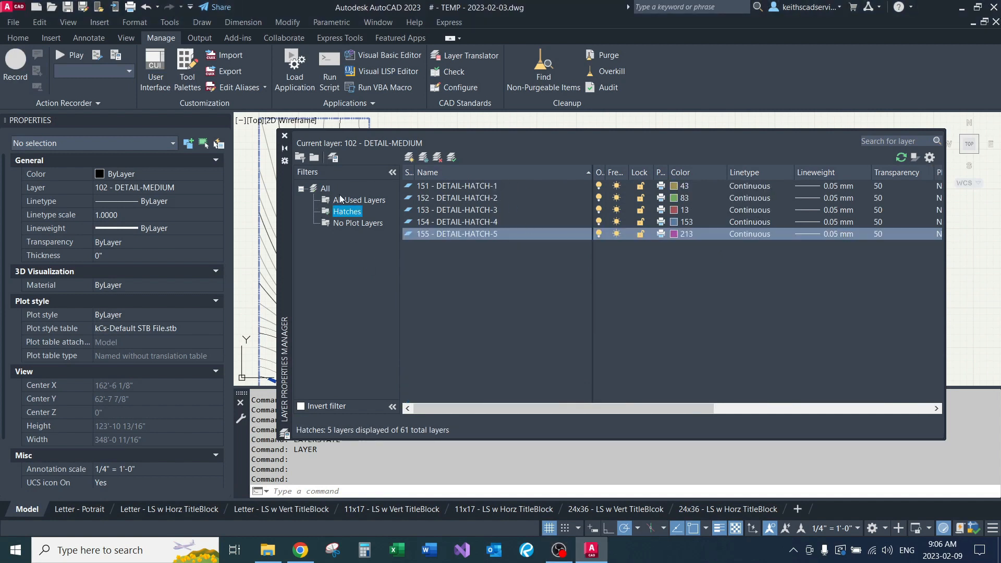
pyautogui.click(344, 199)
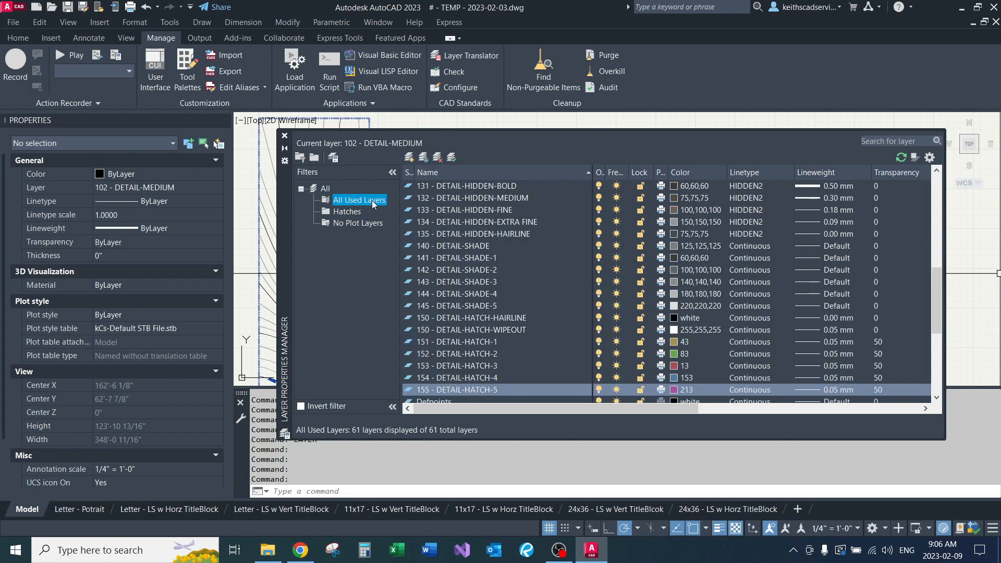
pyautogui.click(489, 250)
pyautogui.scroll(2, 497, 283)
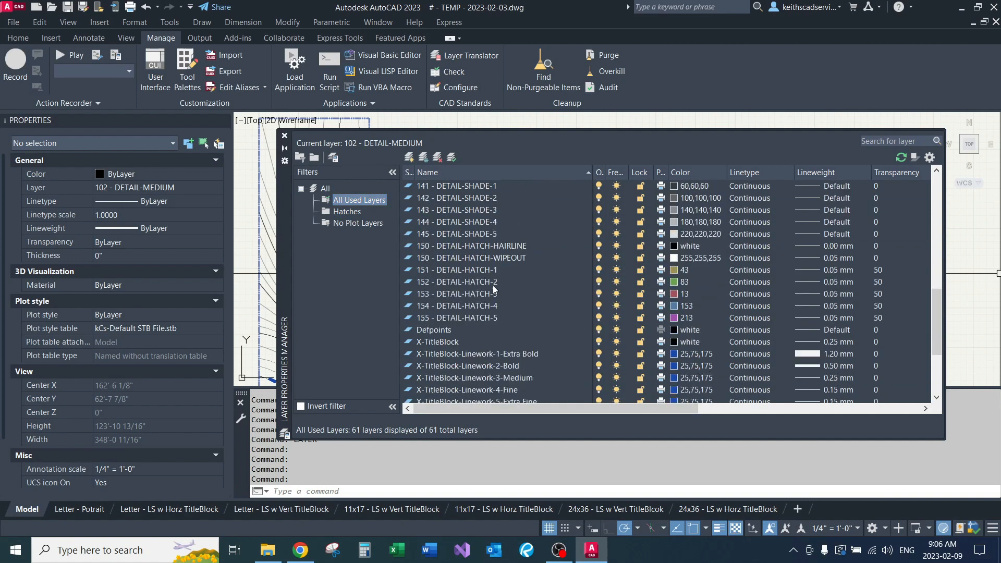
pyautogui.keyDown('shift'); pyautogui.click(478, 318); pyautogui.keyUp('shift')
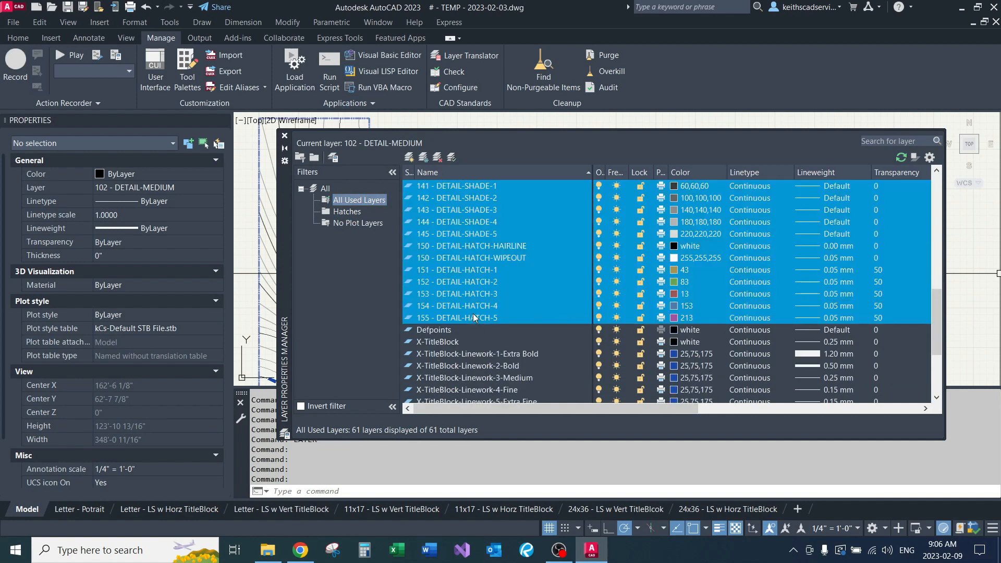
pyautogui.moveTo(478, 318)
pyautogui.mouseDown()
pyautogui.moveTo(351, 229)
pyautogui.moveTo(353, 212)
pyautogui.mouseUp()
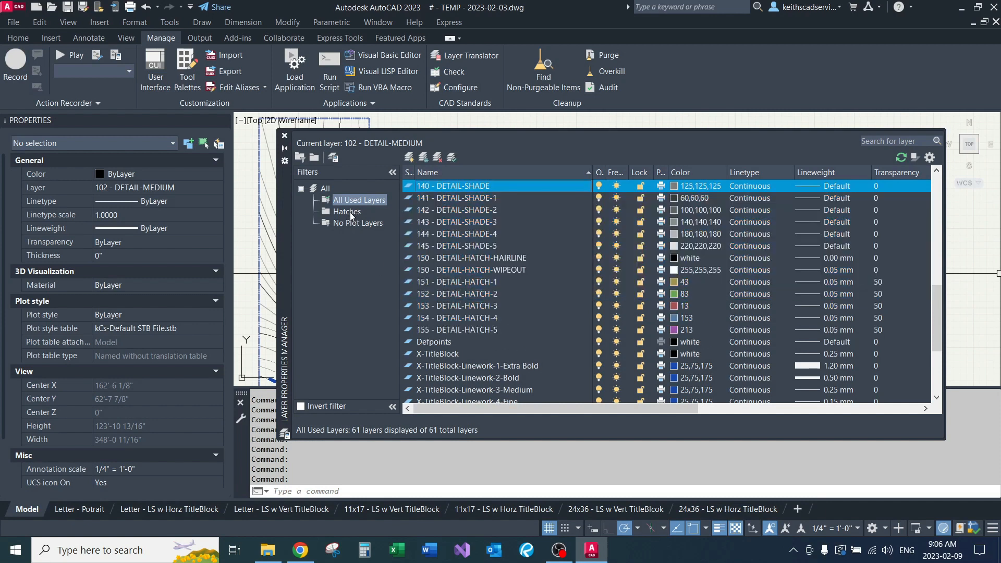
pyautogui.click(349, 211)
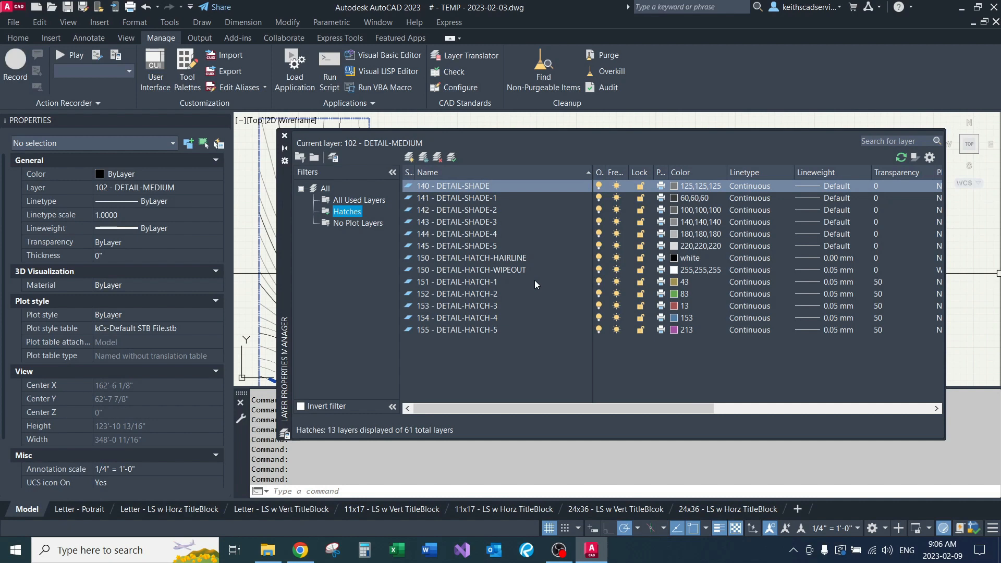
# Freeze all layers in the Hatches group filter and view the saved layer states.
pyautogui.keyDown('shift'); pyautogui.click(482, 330); pyautogui.keyUp('shift')
pyautogui.click(616, 329)
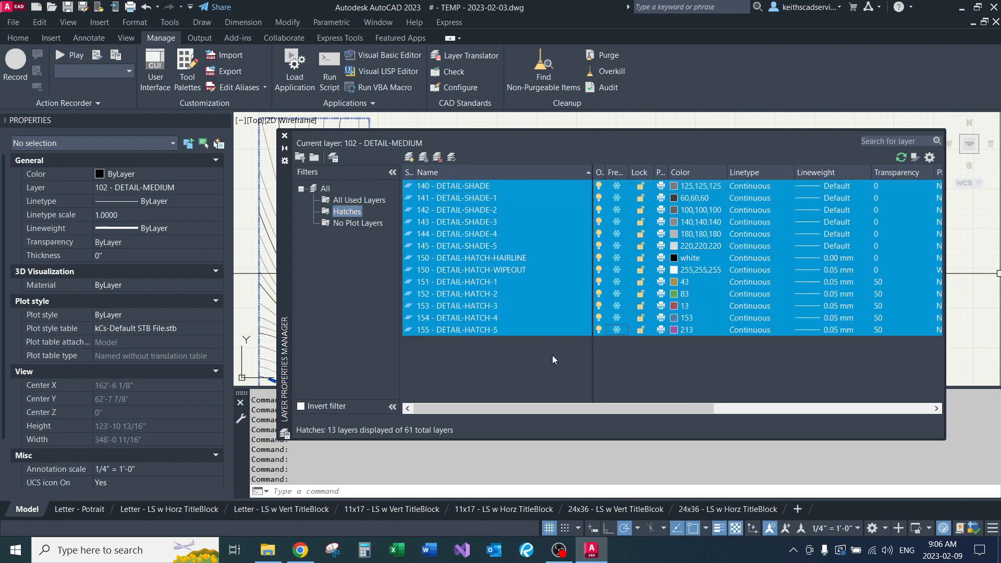
pyautogui.click(536, 365)
pyautogui.click(334, 157)
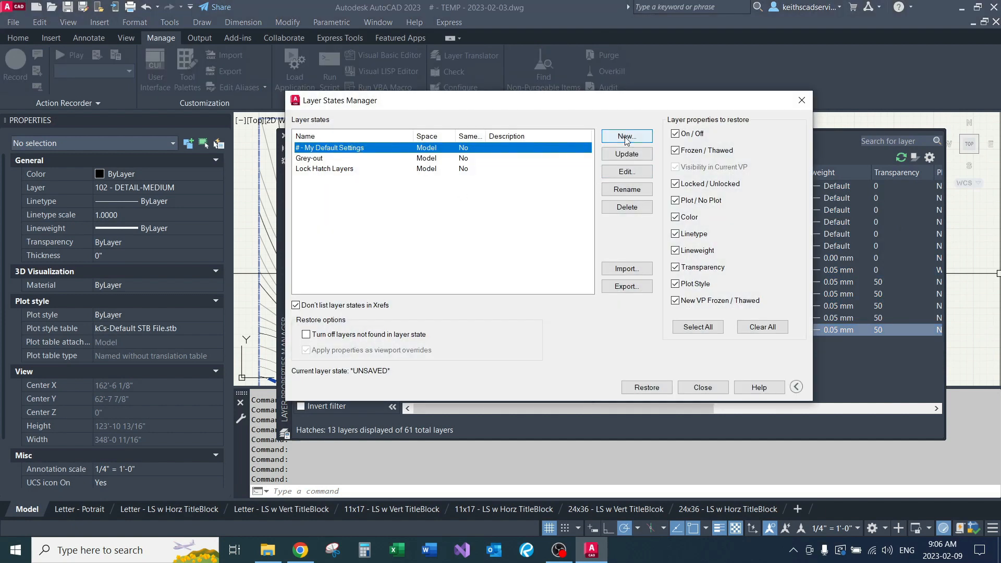
pyautogui.click(796, 105)
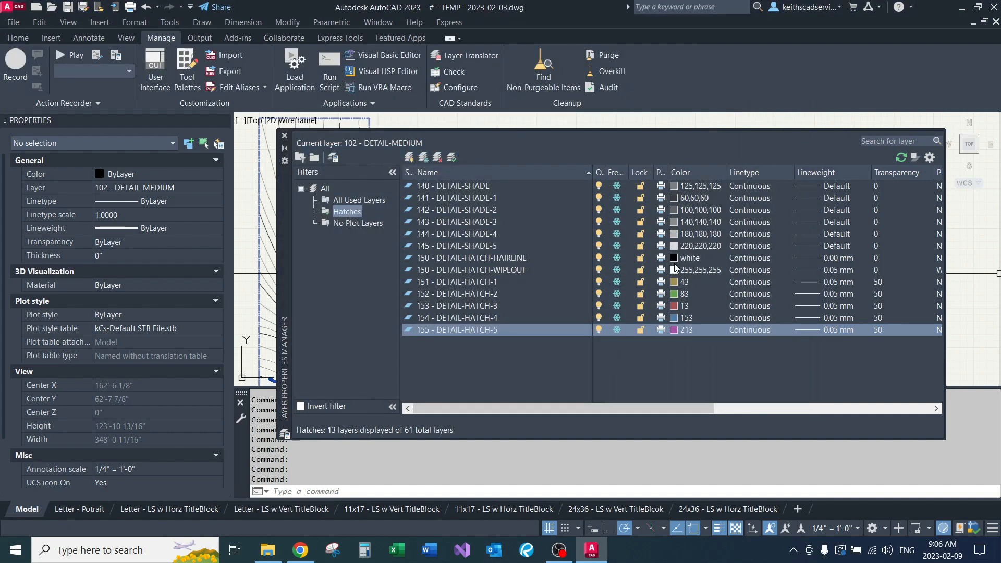
# Thaw all layers in the Hatches group filter, from 140 - DETAIL-SHADE to 155 - DETAIL-HATCH-5.
pyautogui.click(482, 187)
pyautogui.keyDown('shift'); pyautogui.click(480, 330); pyautogui.keyUp('shift')
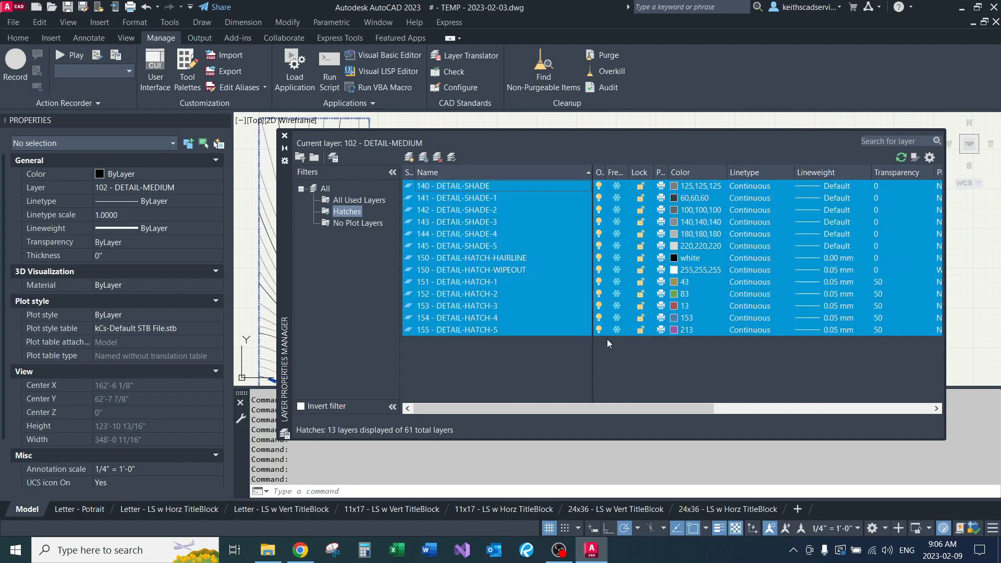
pyautogui.click(617, 330)
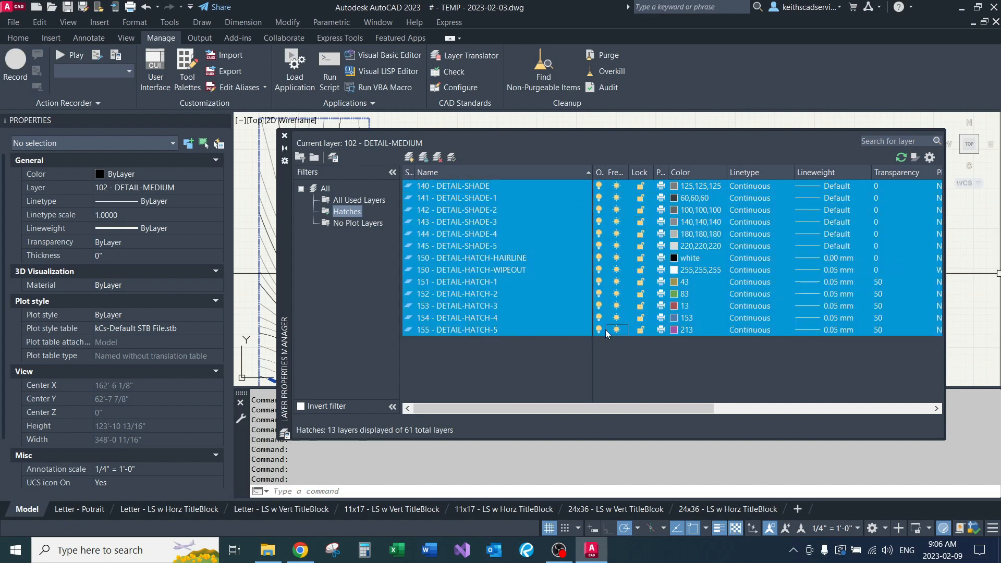
pyautogui.click(458, 188)
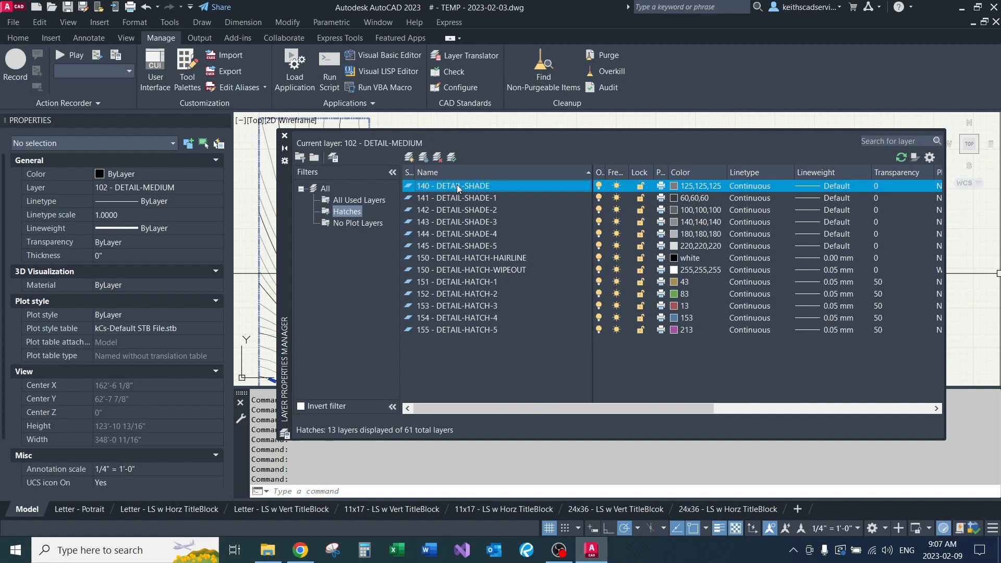
pyautogui.keyDown('shift'); pyautogui.click(472, 329); pyautogui.keyUp('shift')
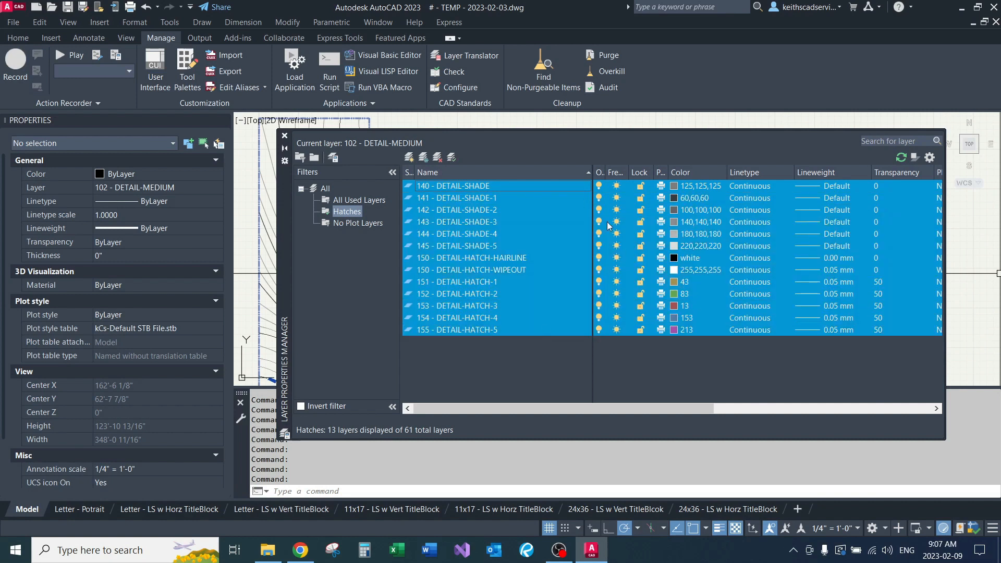
pyautogui.click(509, 380)
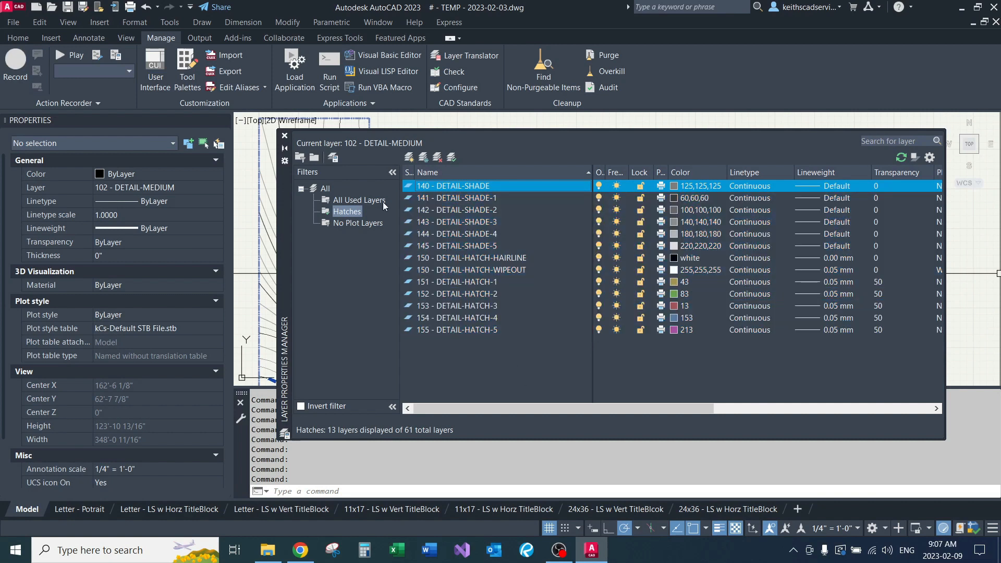
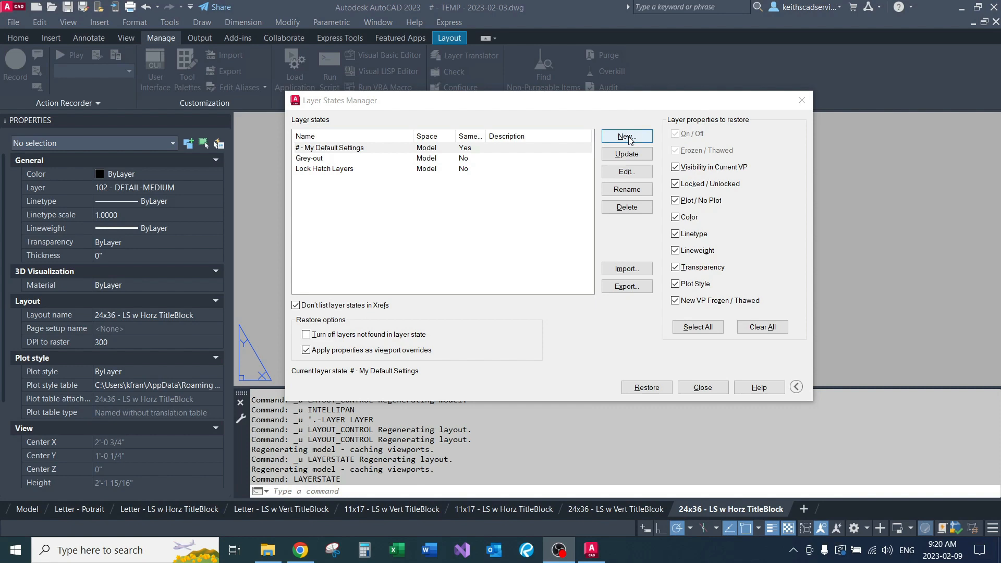
# Restore # - My Default Settings in the 24x36 - LS w Horz TitleBlock layout and save a new layer state named Red TItle Block.
pyautogui.doubleClick(330, 147)
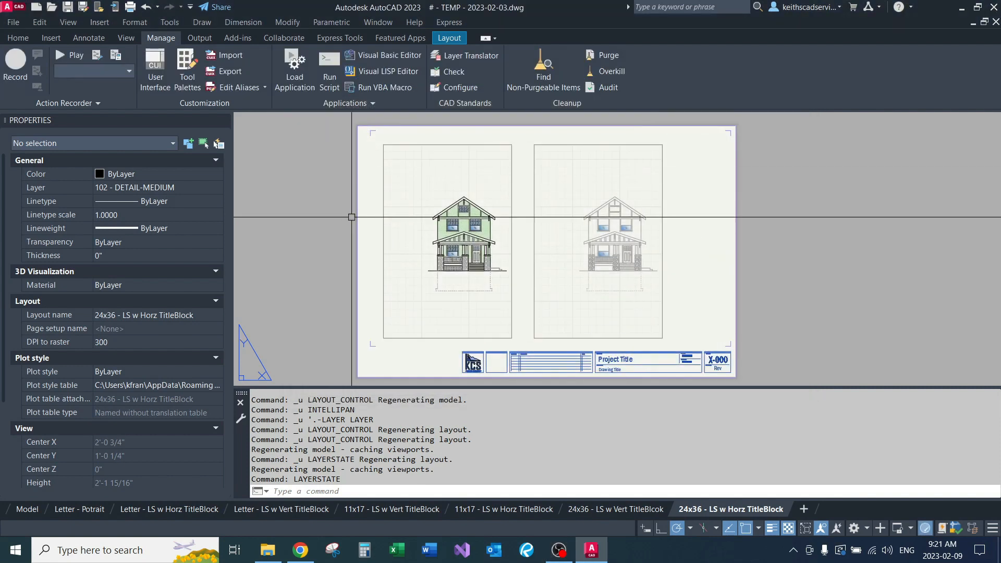
pyautogui.write('LAYERstat')
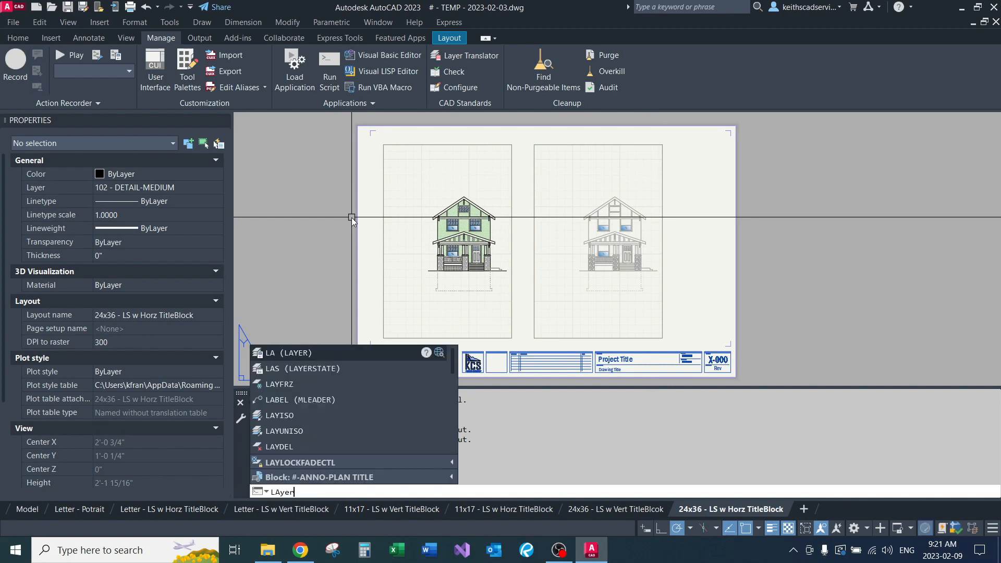
pyautogui.press('Return')
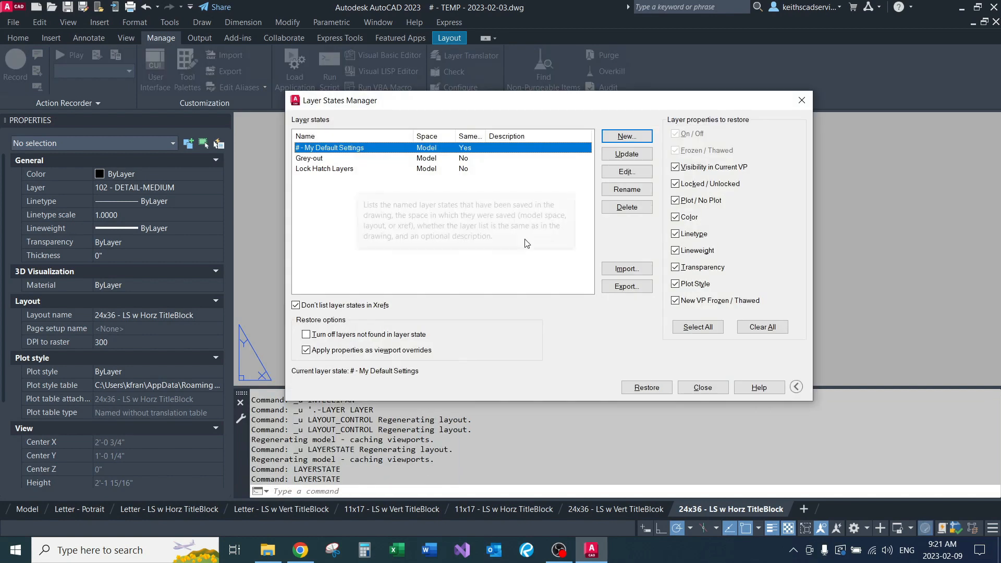
pyautogui.click(623, 136)
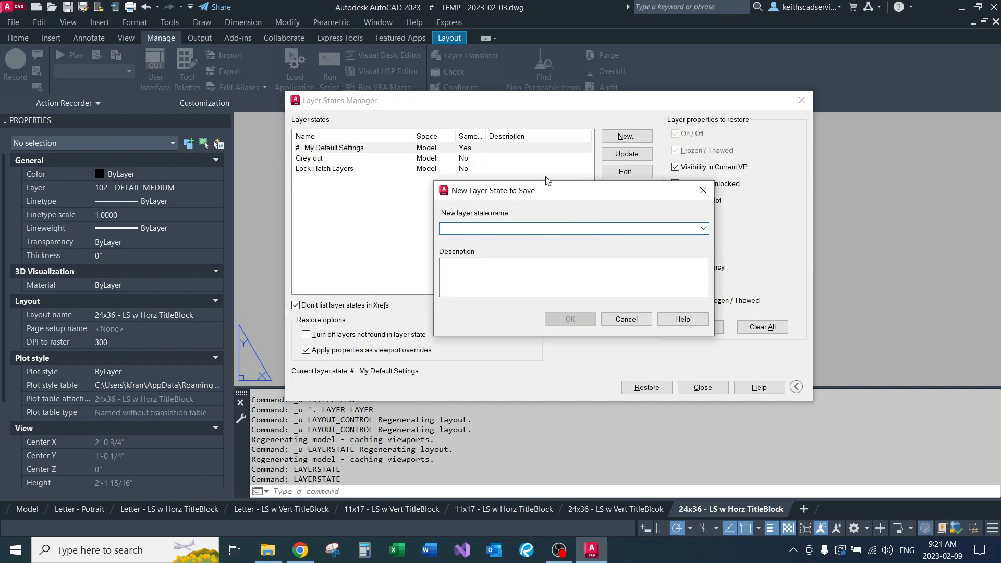
pyautogui.write('Red Title Block')
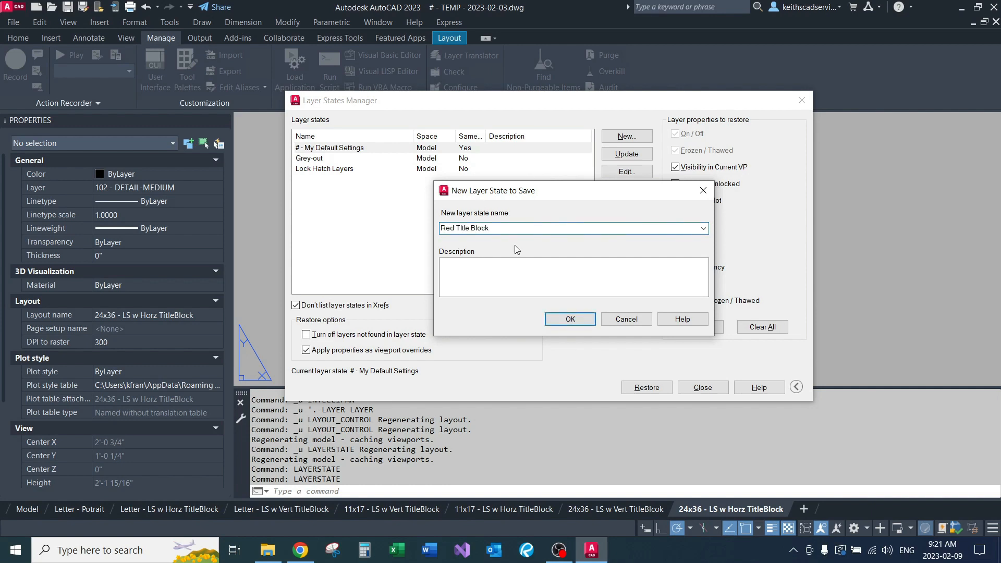
pyautogui.click(570, 320)
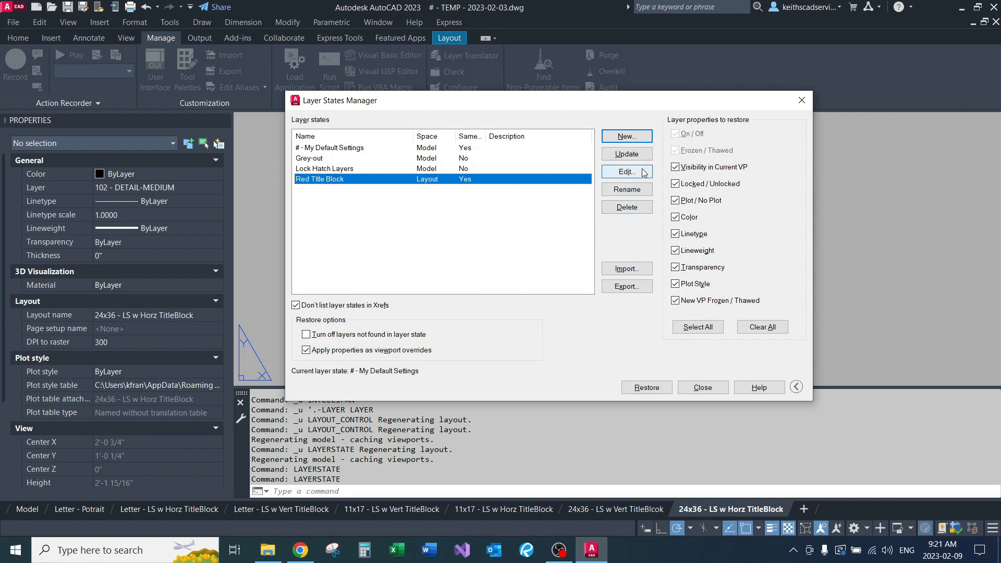
# Limit the properties restored by the Red TItle Block layer state to Color only, excluding visibility, lock, plot, linetype, lineweight, transparency, plot style and new VP freeze.
pyautogui.click(684, 169)
pyautogui.click(687, 184)
pyautogui.click(691, 200)
pyautogui.click(693, 234)
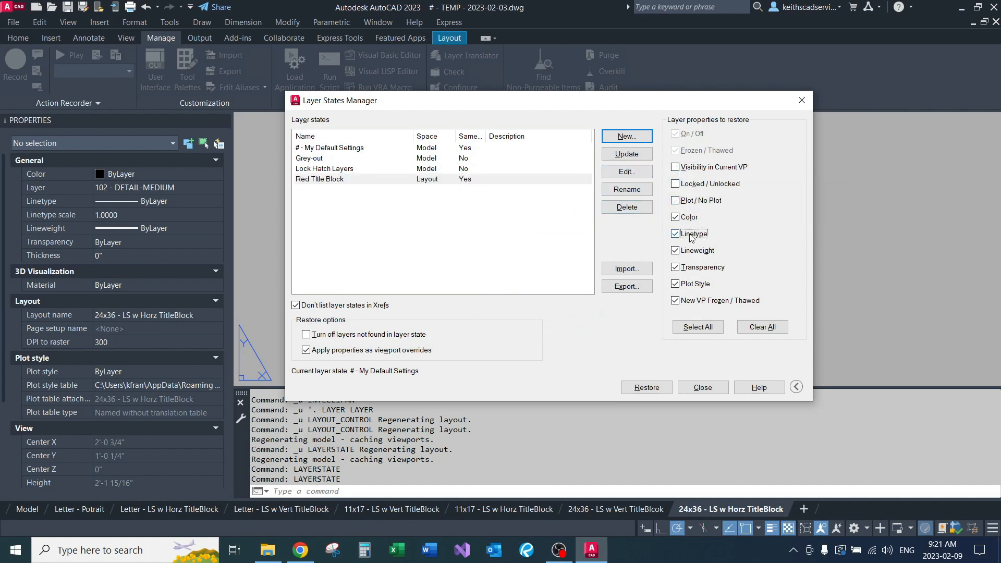
pyautogui.click(693, 250)
pyautogui.click(695, 268)
pyautogui.click(695, 285)
pyautogui.click(696, 301)
pyautogui.click(335, 180)
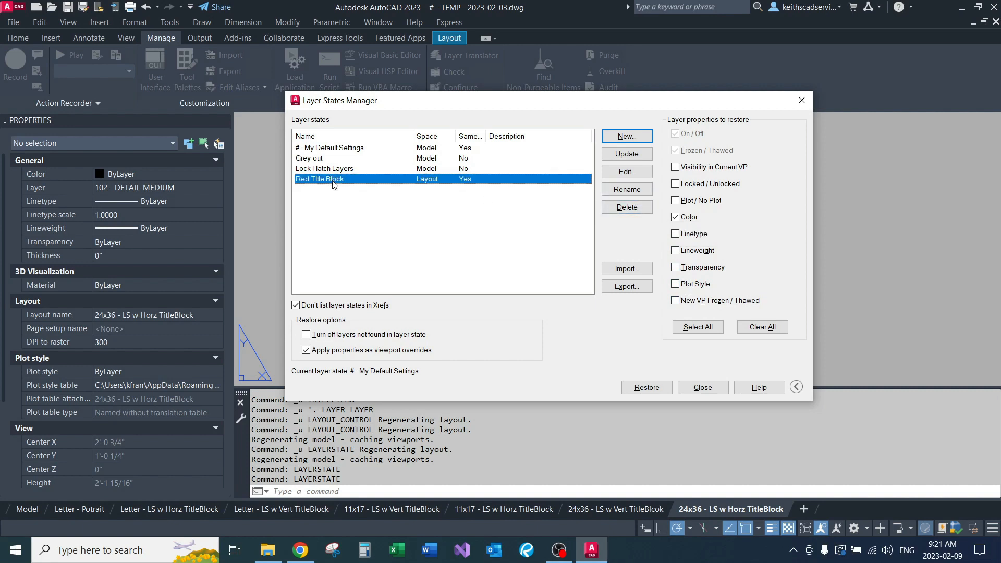
# Edit the Red TItle Block state, removing the layers from # - My New Layer through Defpoints and the X-TitleBlock-NoPlot layer.
pyautogui.click(626, 172)
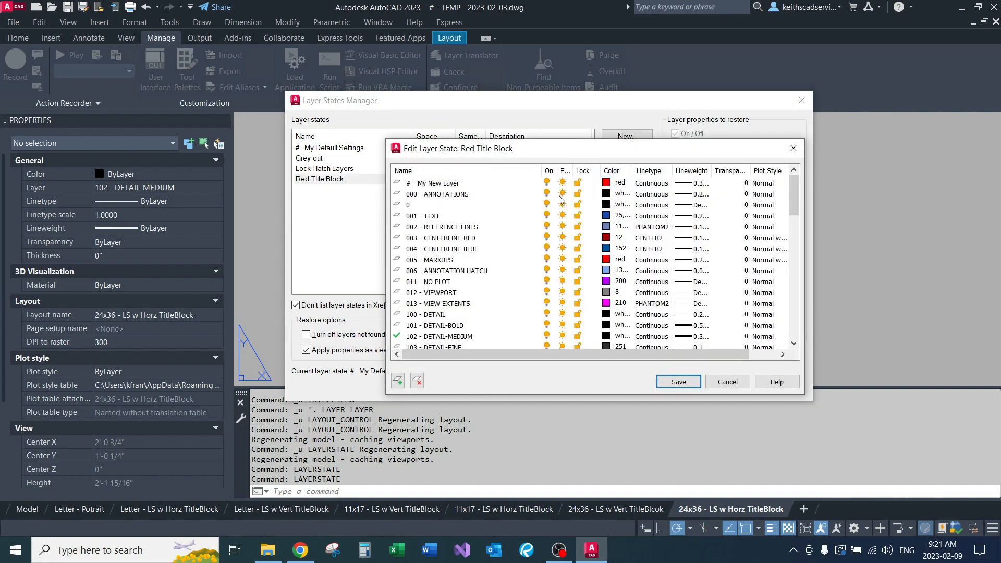
pyautogui.click(437, 184)
pyautogui.scroll(-10, 486, 246)
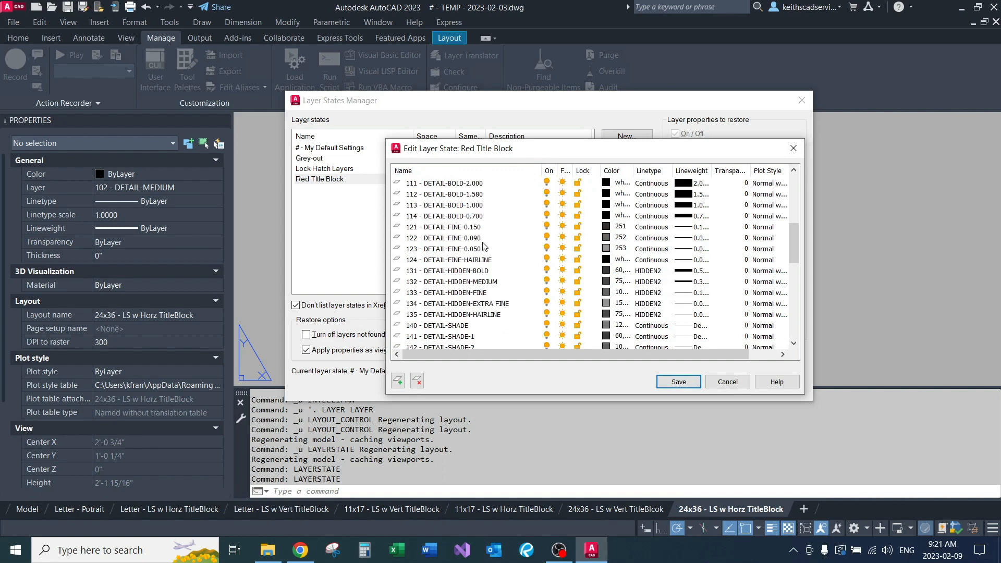
pyautogui.keyDown('shift'); pyautogui.click(421, 304); pyautogui.keyUp('shift')
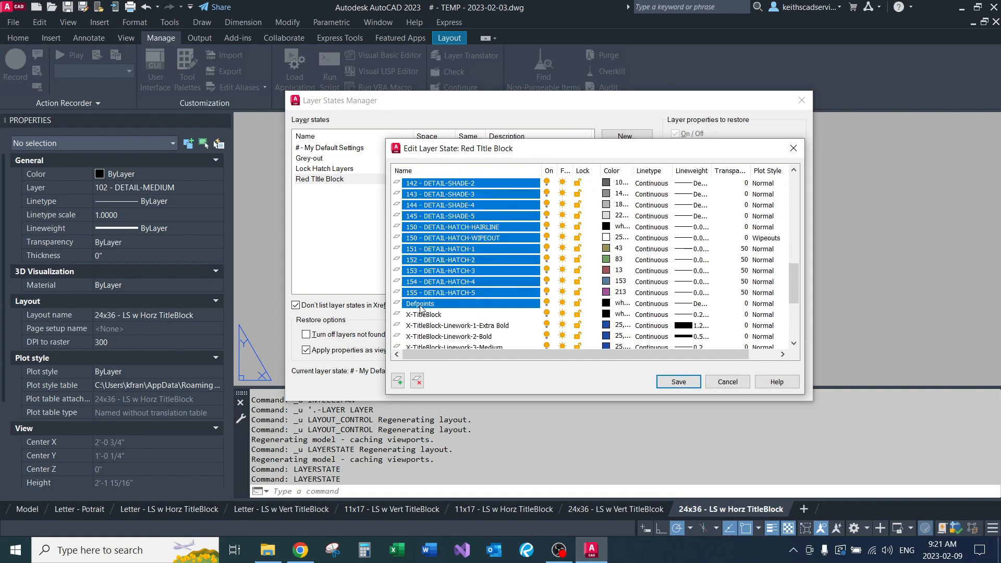
pyautogui.click(417, 381)
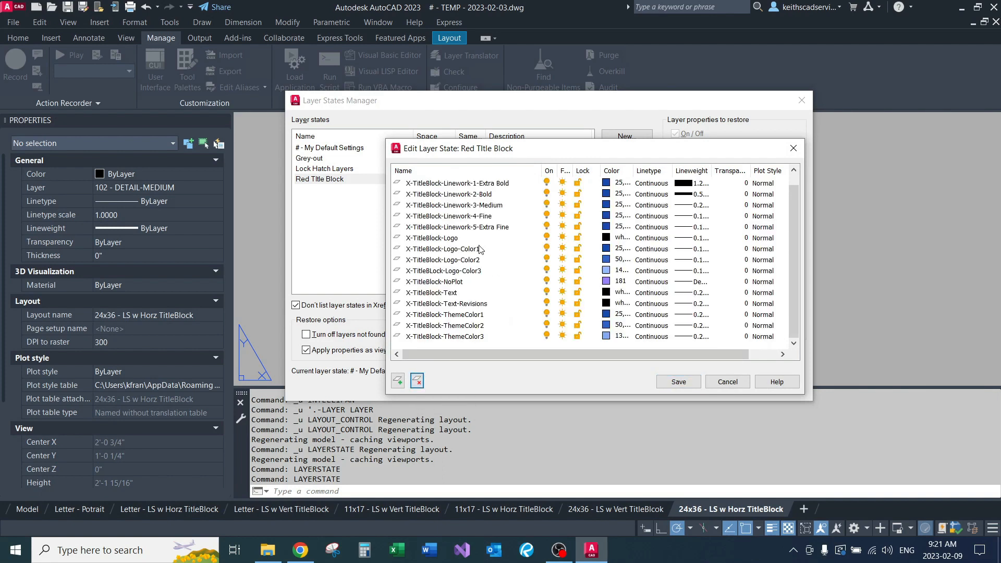
pyautogui.click(440, 282)
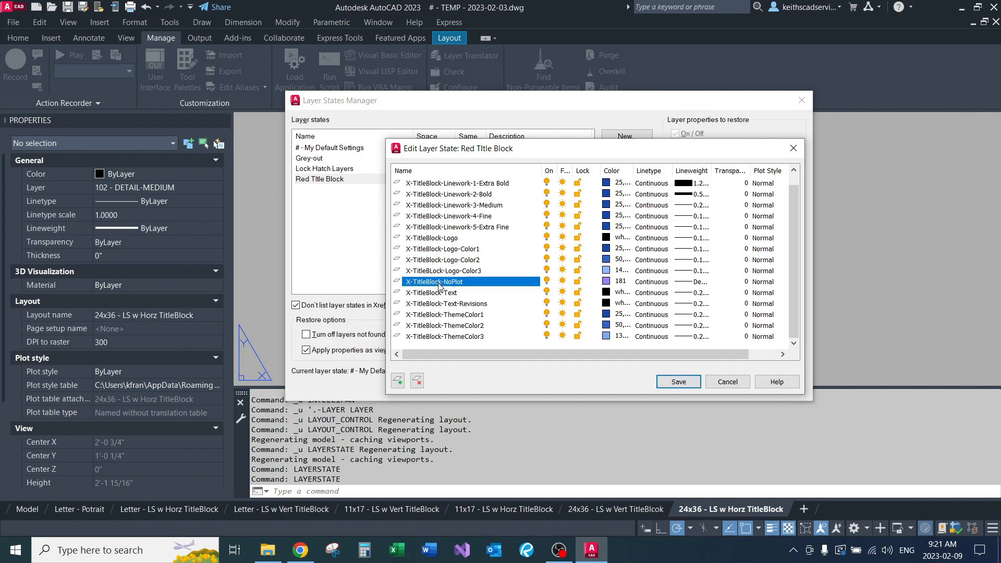
pyautogui.click(417, 381)
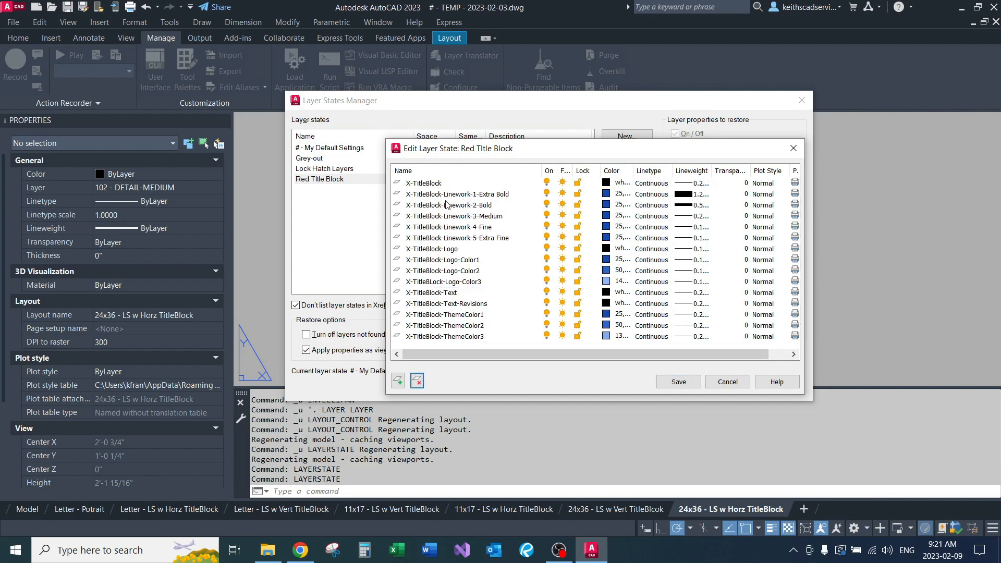
# Set the color of all remaining X-TitleBlock layers in the Red TItle Block state to red and save the edited state.
pyautogui.click(421, 186)
pyautogui.keyDown('shift'); pyautogui.click(456, 337); pyautogui.keyUp('shift')
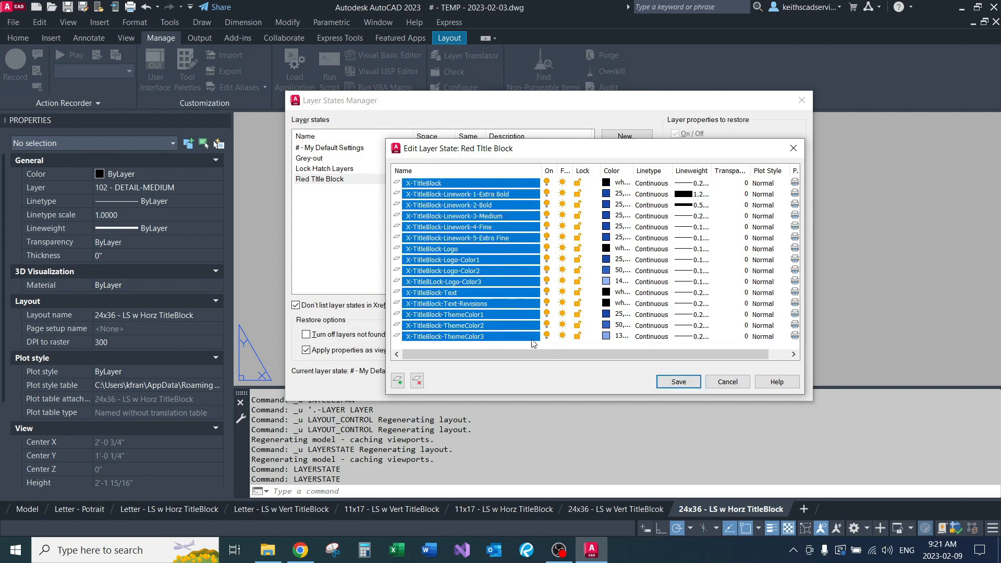
pyautogui.click(608, 337)
pyautogui.click(388, 284)
pyautogui.click(467, 356)
pyautogui.click(678, 381)
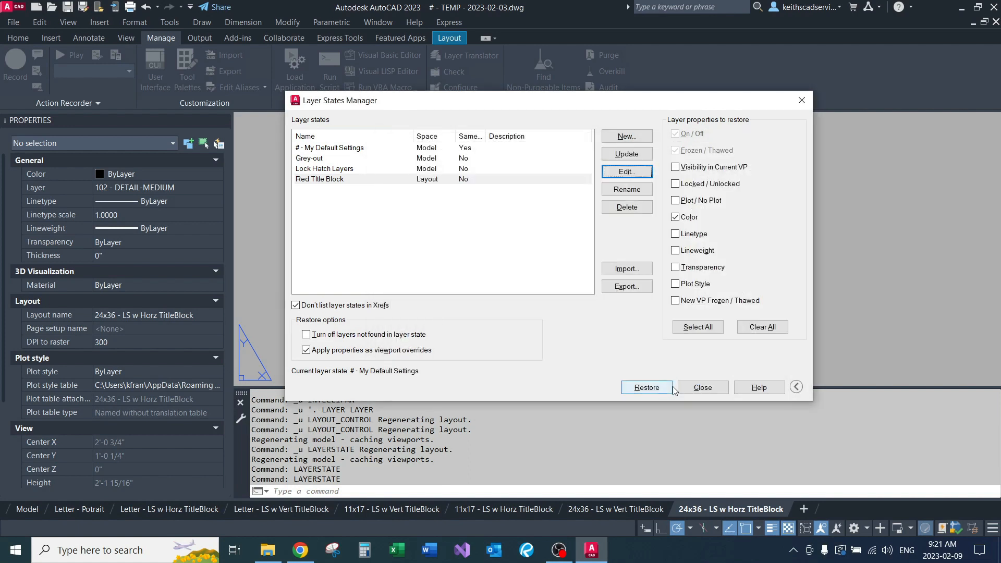
# Restore the Red TItle Block state and compare its title block color with the 24x36 vertical title block layout.
pyautogui.click(330, 180)
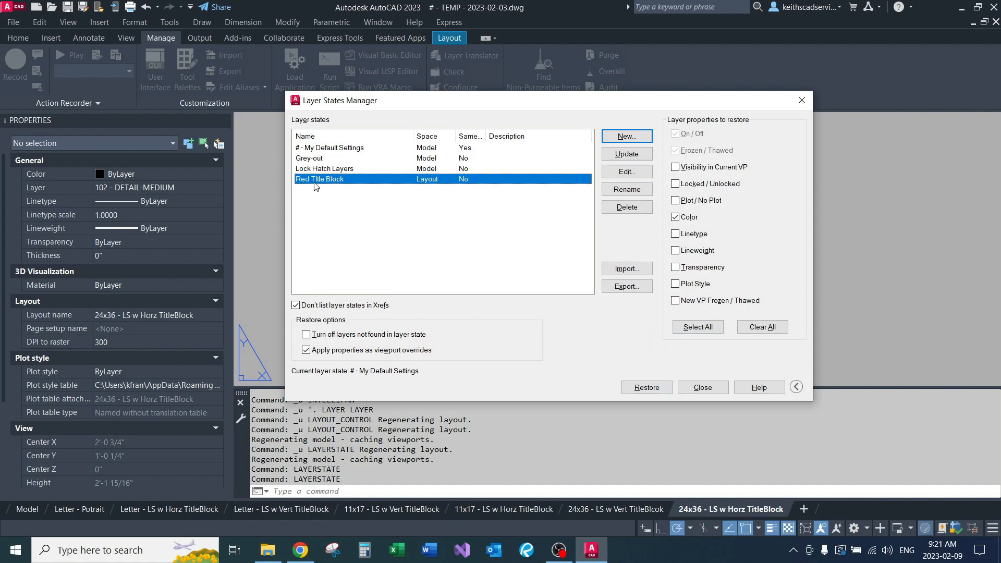
pyautogui.click(646, 387)
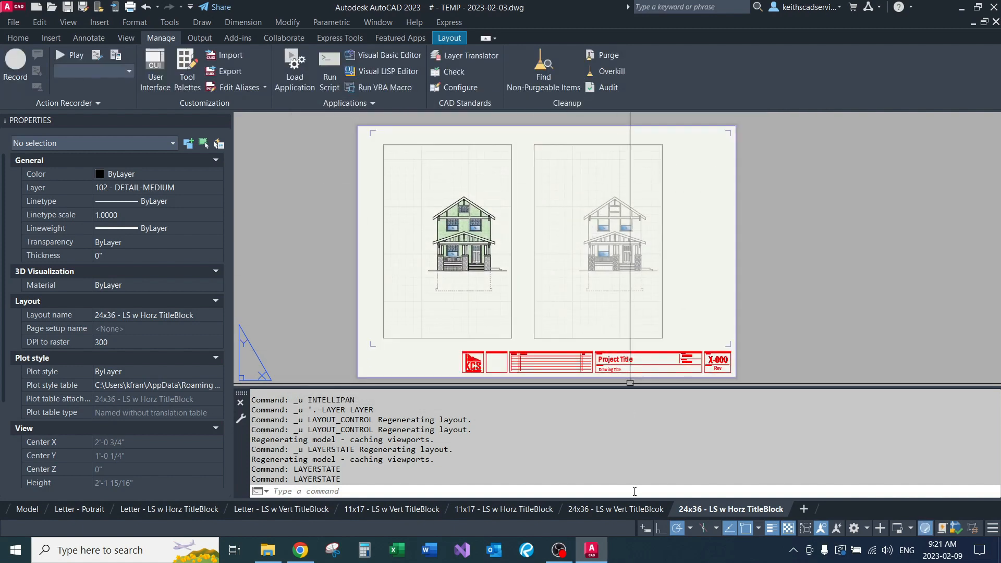
pyautogui.click(616, 509)
pyautogui.click(718, 509)
pyautogui.click(626, 510)
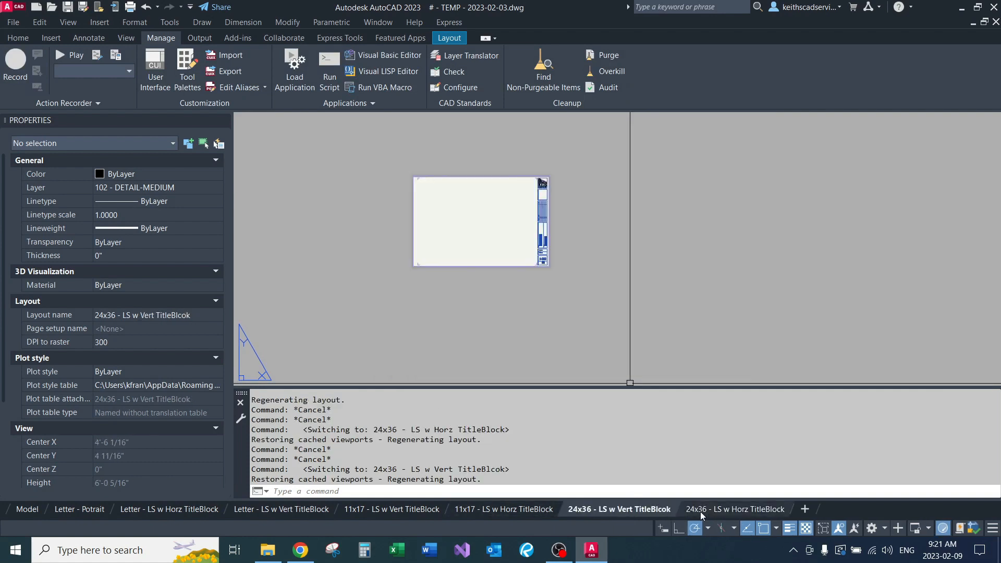
pyautogui.scroll(3, 592, 372)
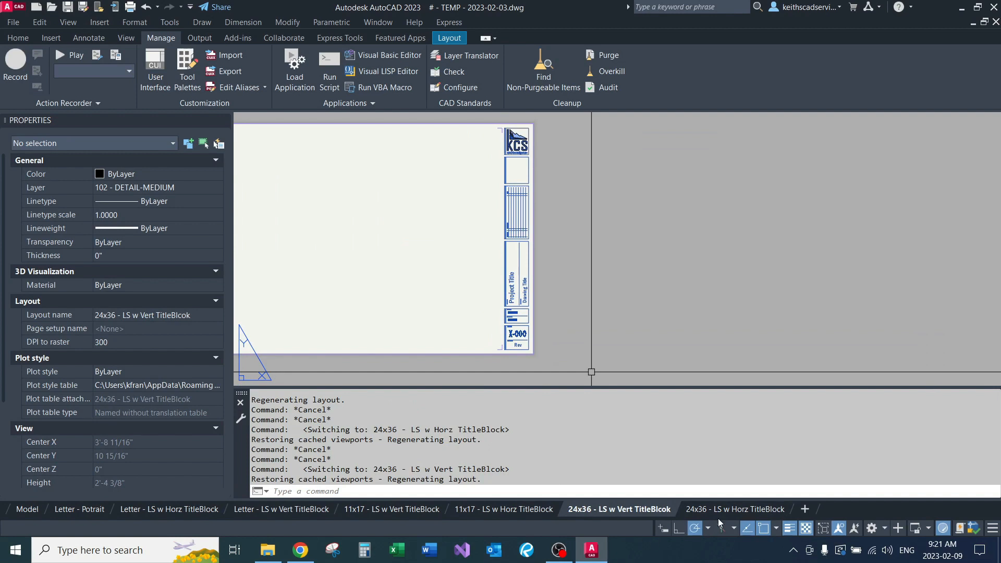
pyautogui.click(735, 509)
# Switch to model space and examine the layer colors in the Layer Properties Manager.
pyautogui.click(26, 510)
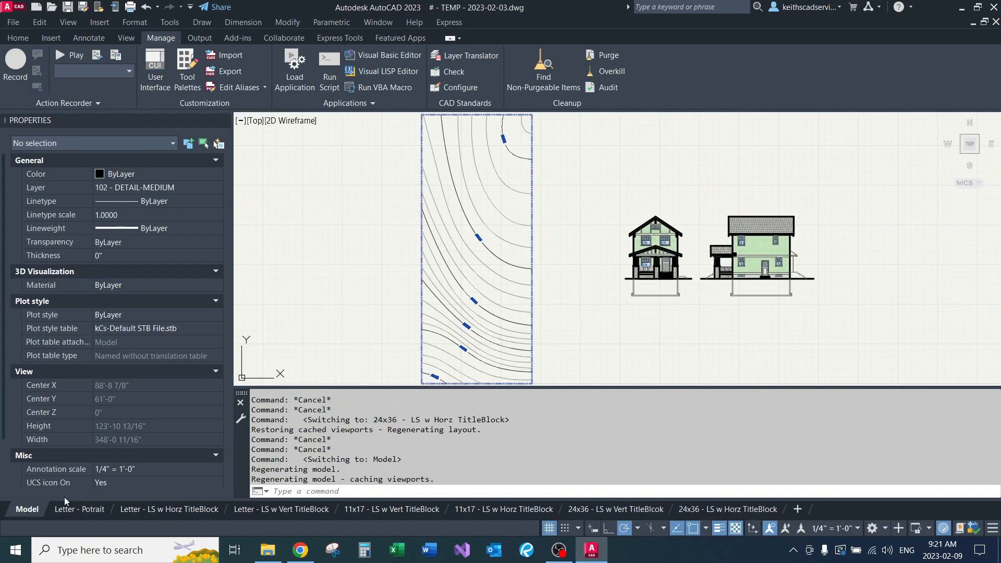
pyautogui.write('layer')
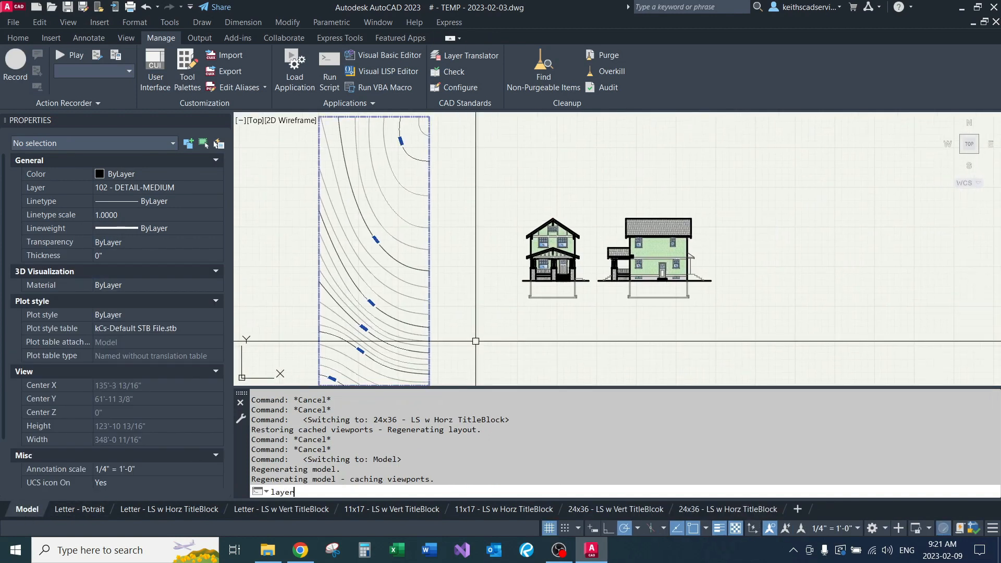
pyautogui.press('Return')
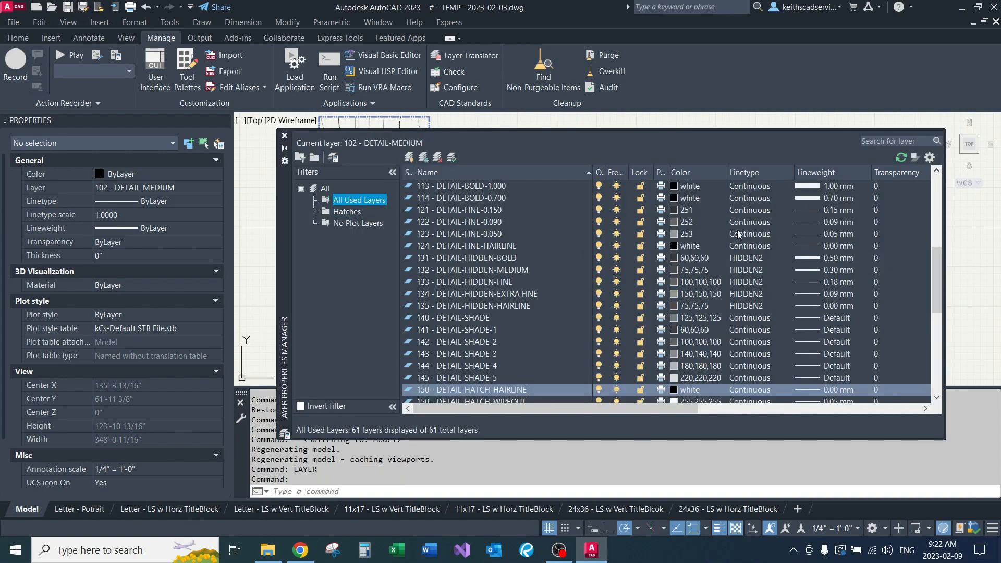
pyautogui.moveTo(937, 252); pyautogui.dragTo(940, 337)
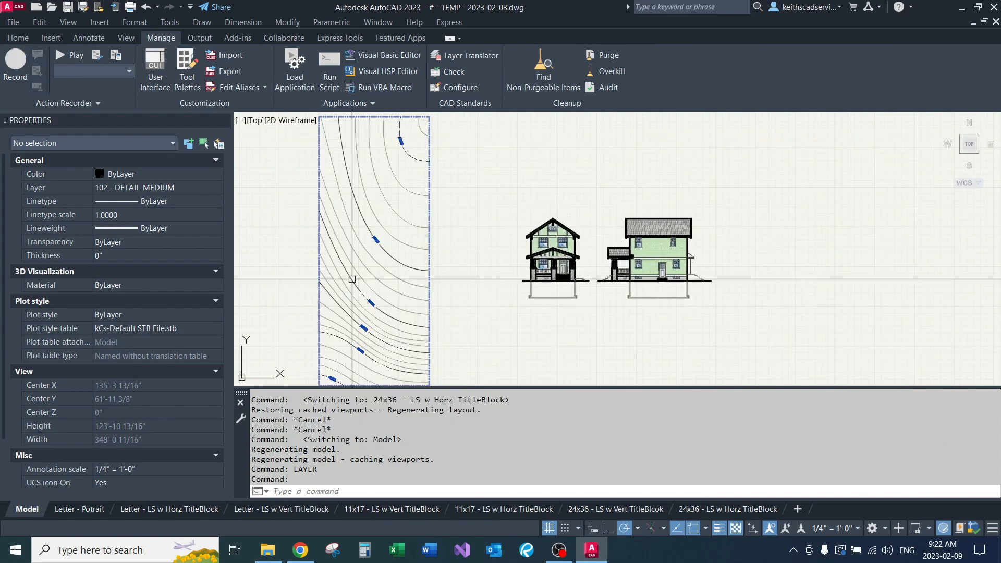
# Restore the # - My Default Settings layer state in the 24x36 - LS w Horz TitleBlock layout.
pyautogui.click(746, 508)
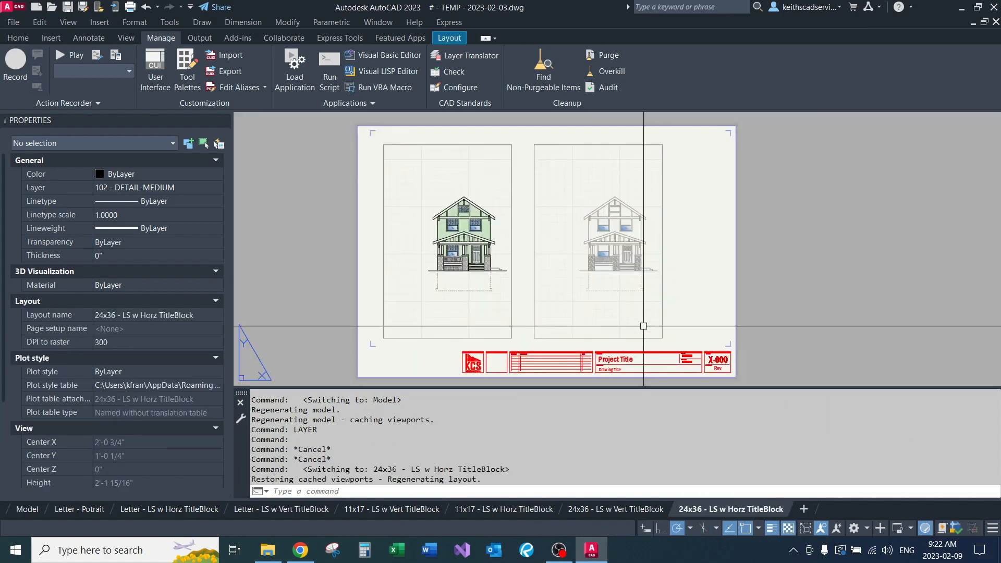
pyautogui.write('LAYERstat')
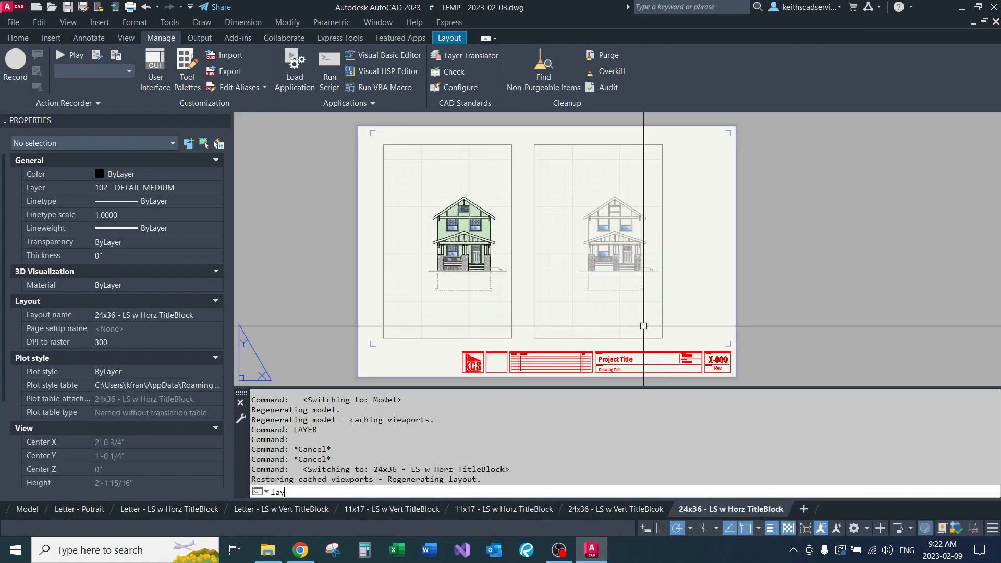
pyautogui.write('e')
pyautogui.press('Return')
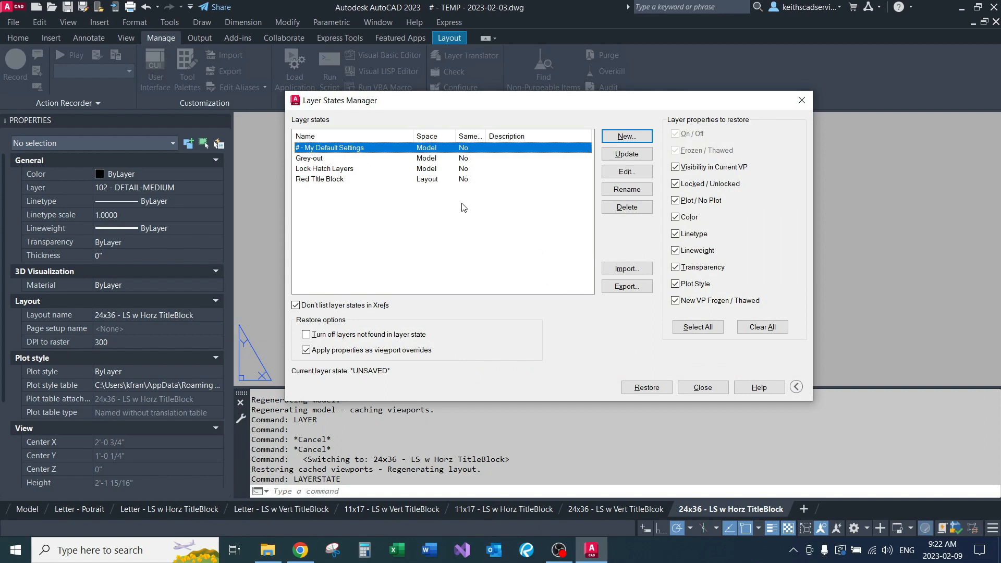
pyautogui.doubleClick(337, 148)
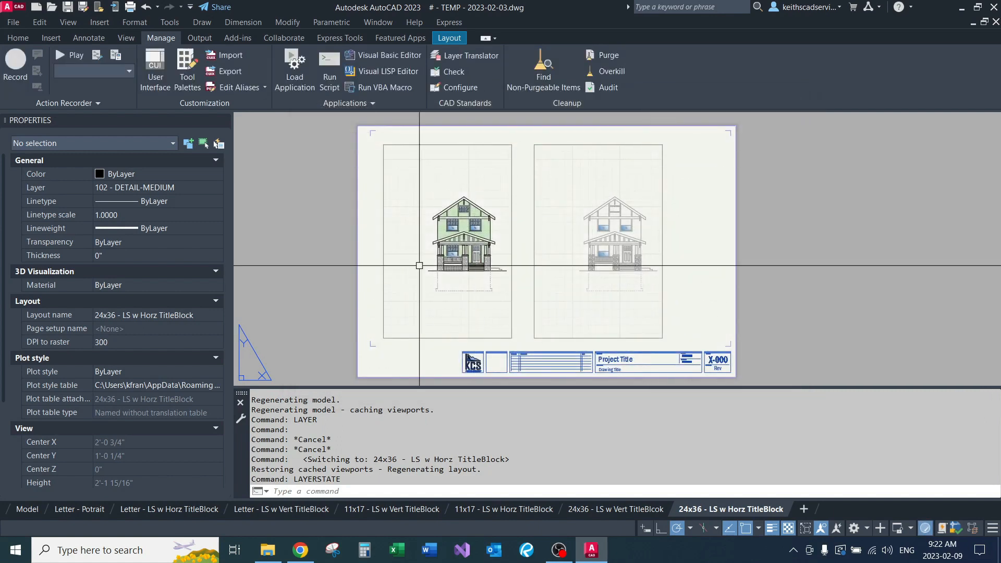
# Activate each of the two house viewports in turn to check their layer display, and return to paper space.
pyautogui.moveTo(484, 278); pyautogui.dragTo(543, 265, button='middle')
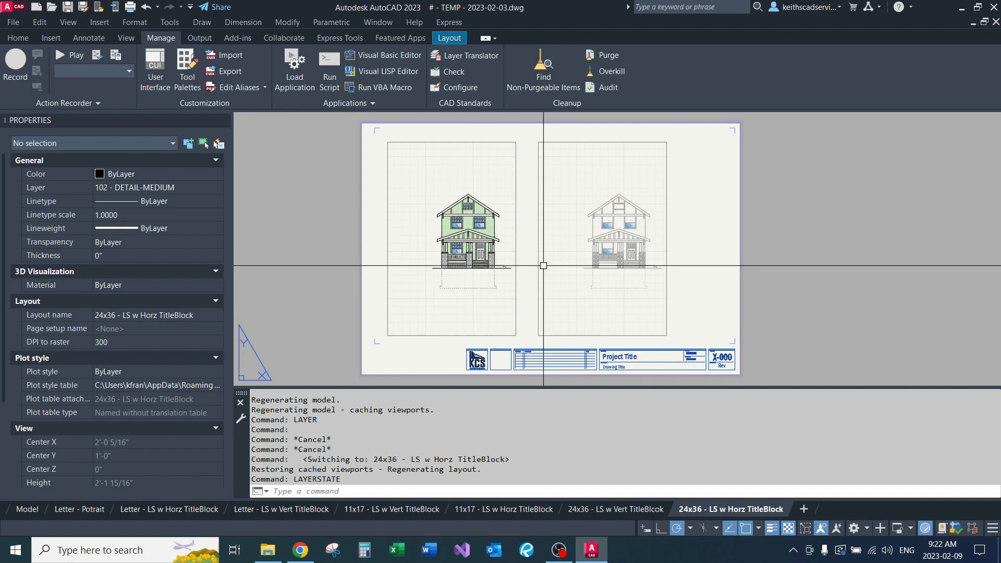
pyautogui.doubleClick(565, 296)
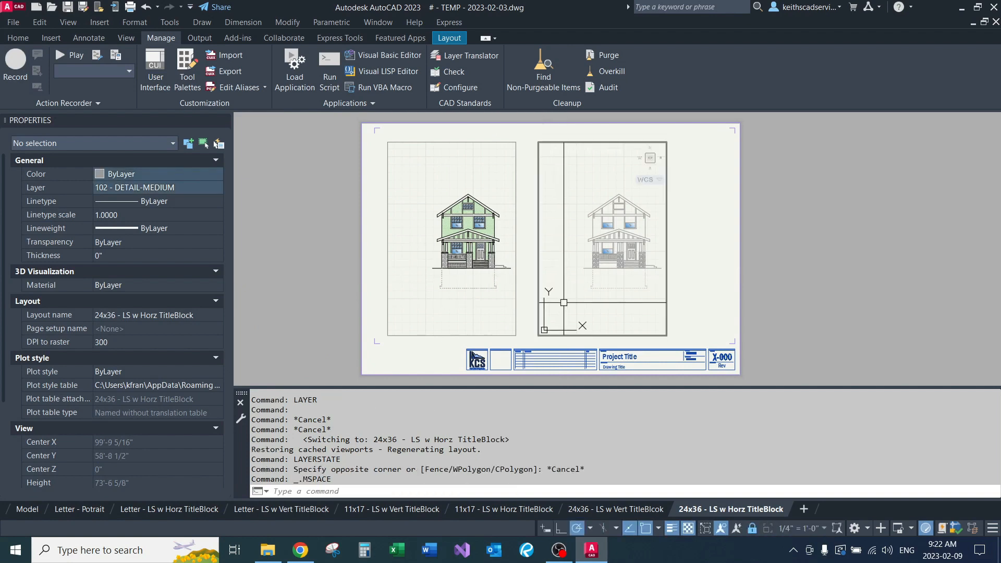
pyautogui.click(490, 309)
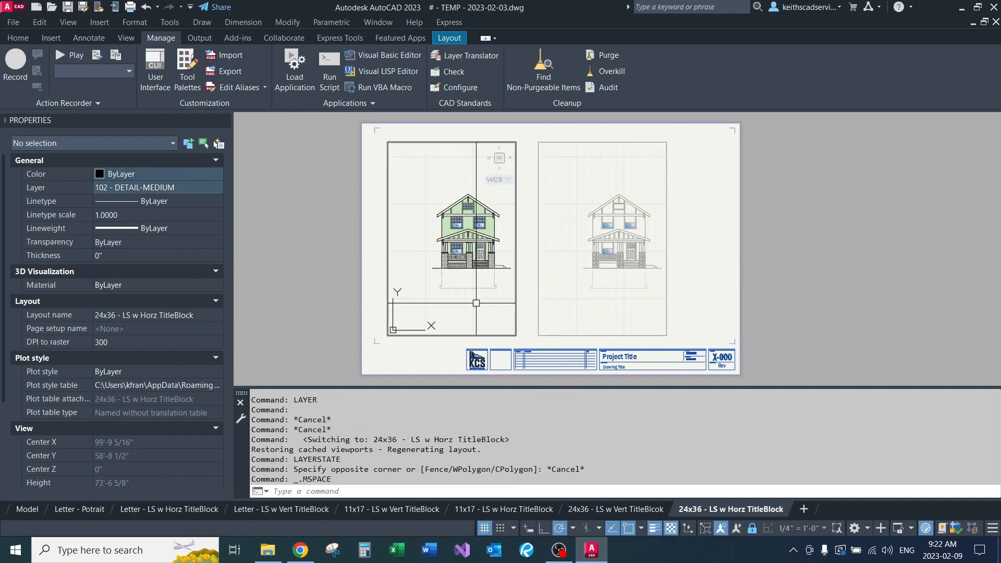
pyautogui.doubleClick(532, 285)
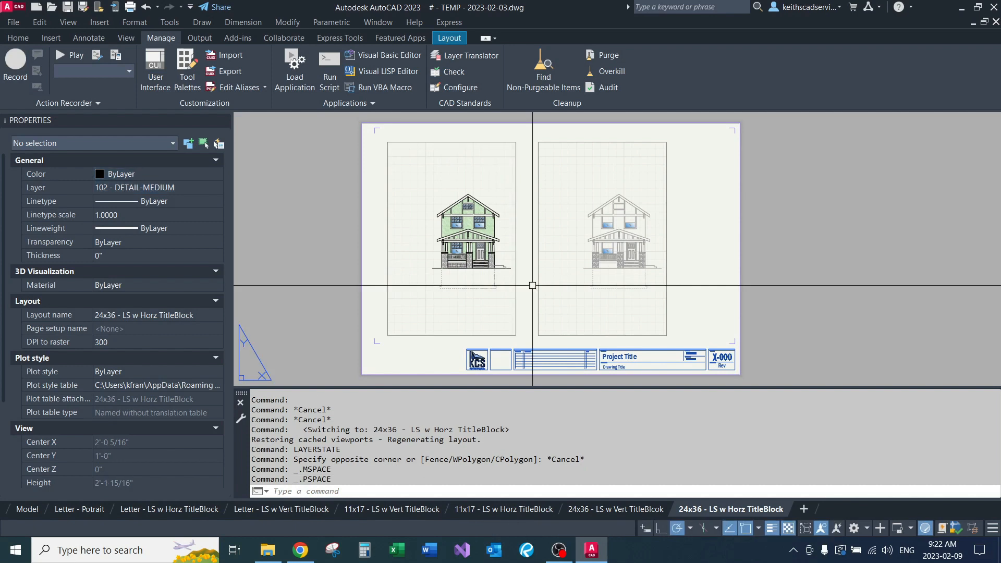